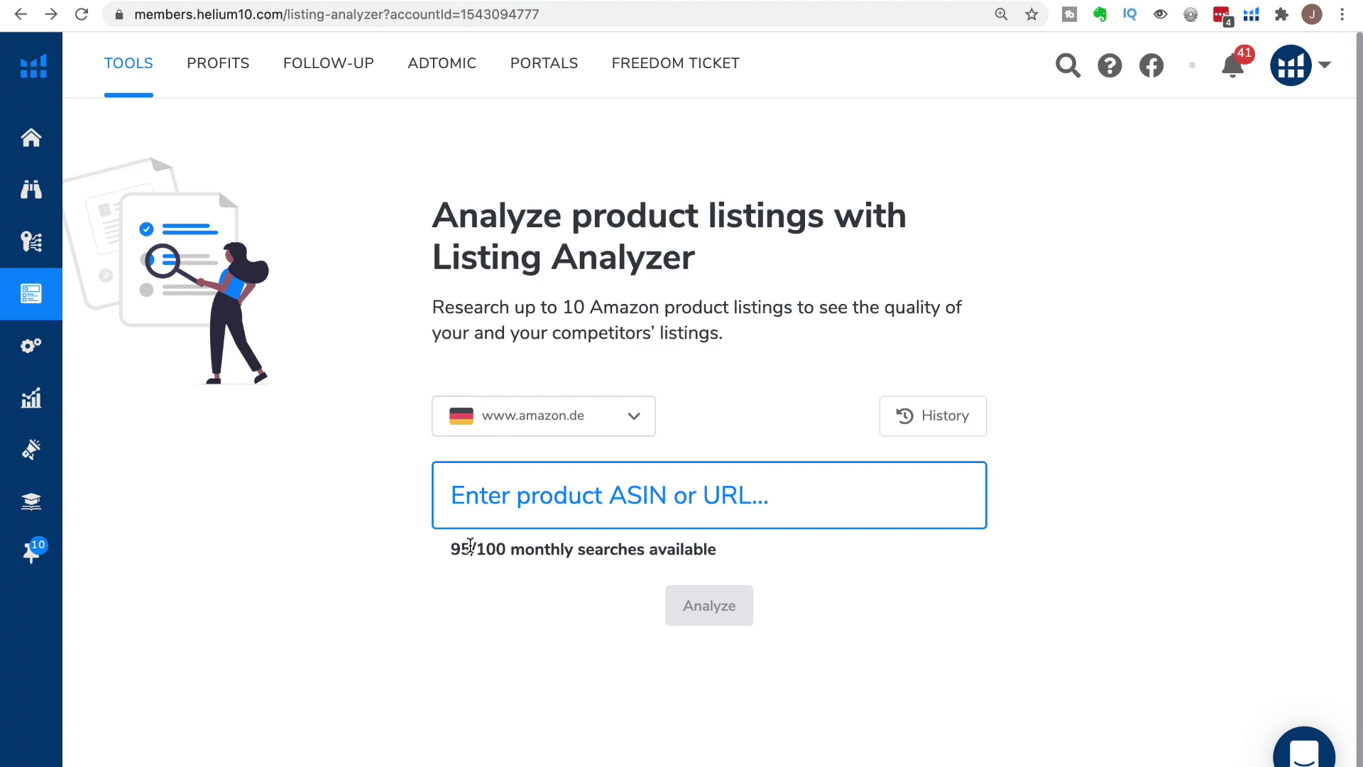
Add ASIN B07Y1RYLPR as the product to analyze and open its Amazon product page.
click(533, 508)
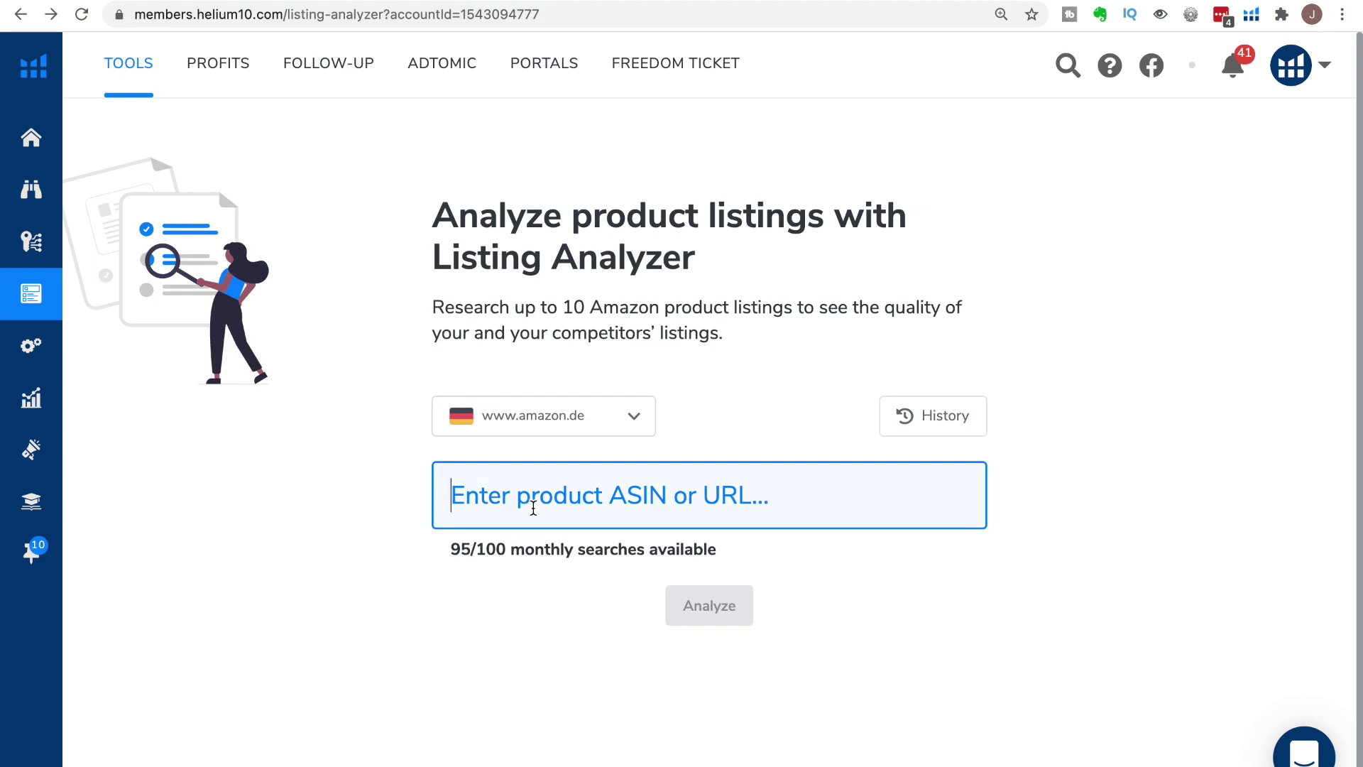
text(B07Y1RYLPR)
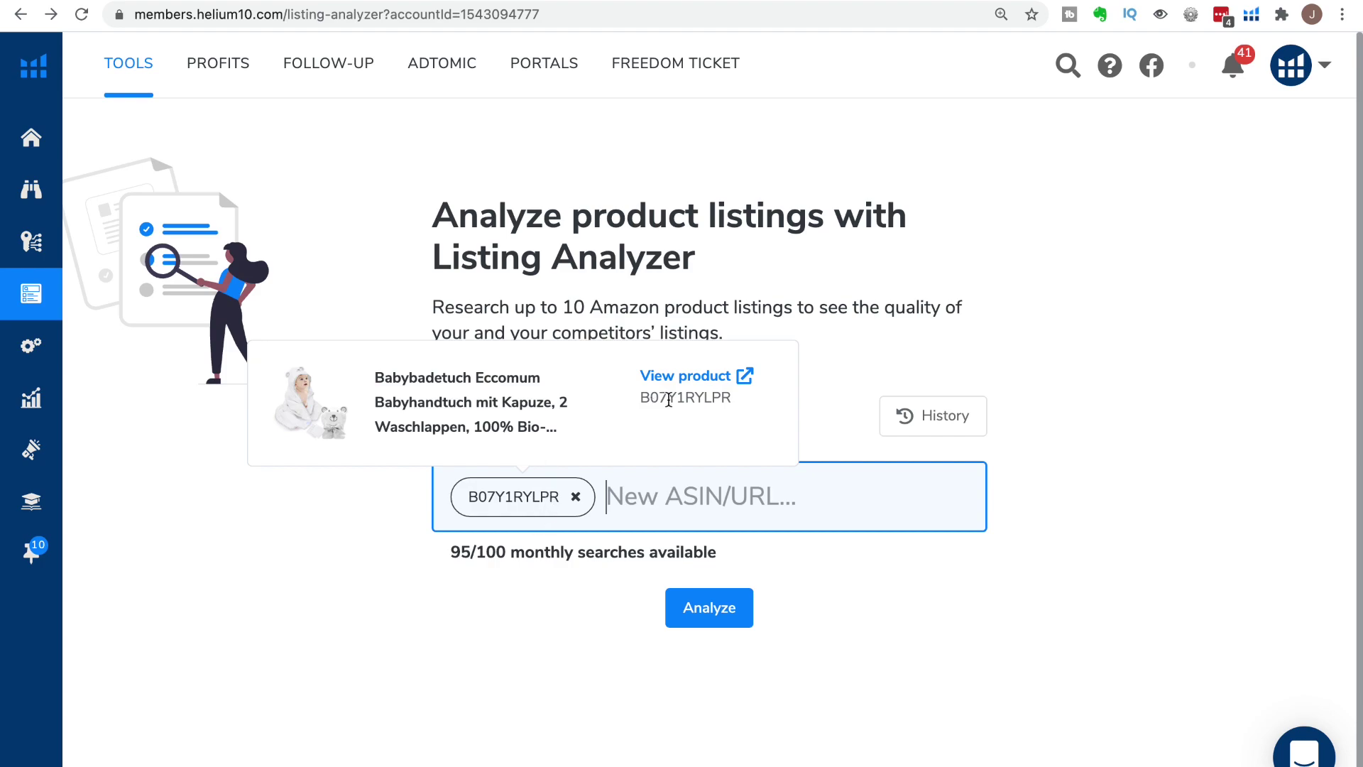
click(699, 376)
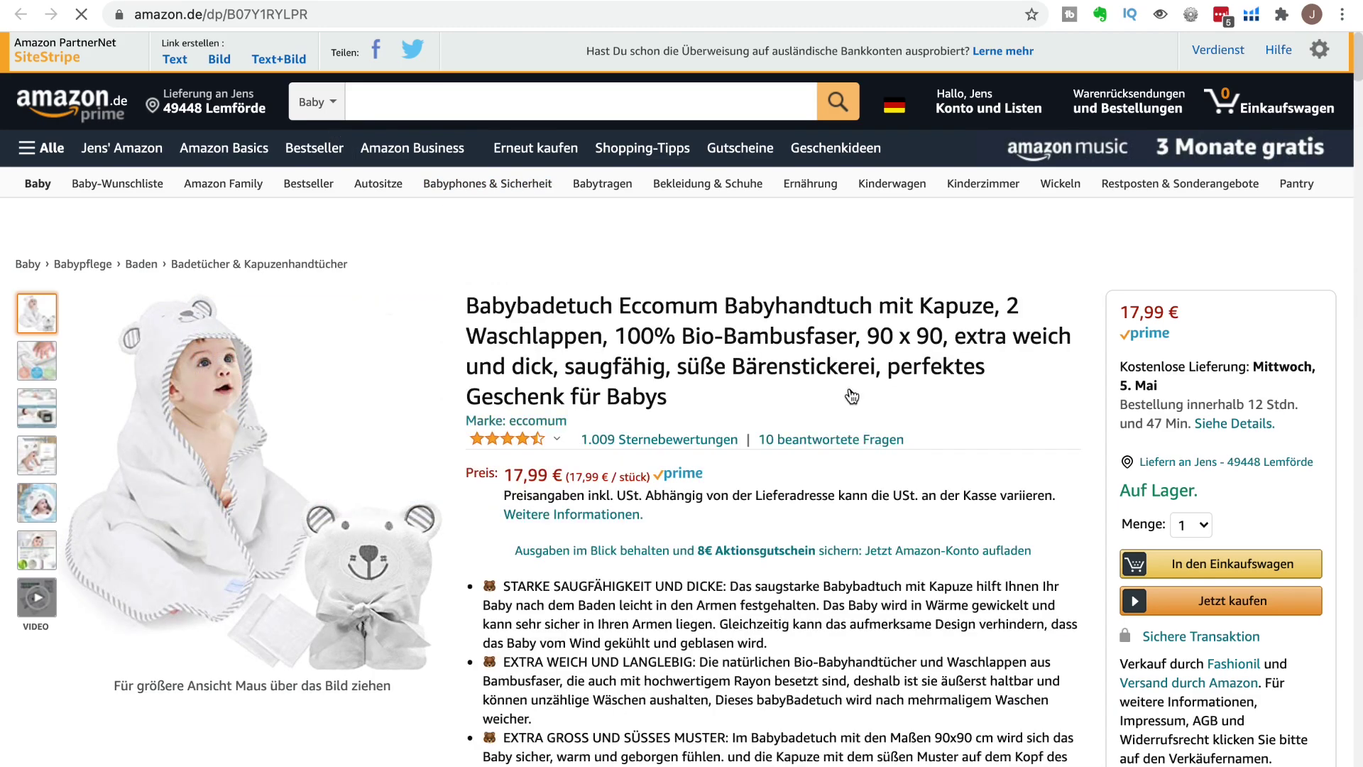
Review the baby towel's product images, title, price and bullet points on its Amazon page.
scroll(671, 376, down, 1)
mouse_move(37, 347)
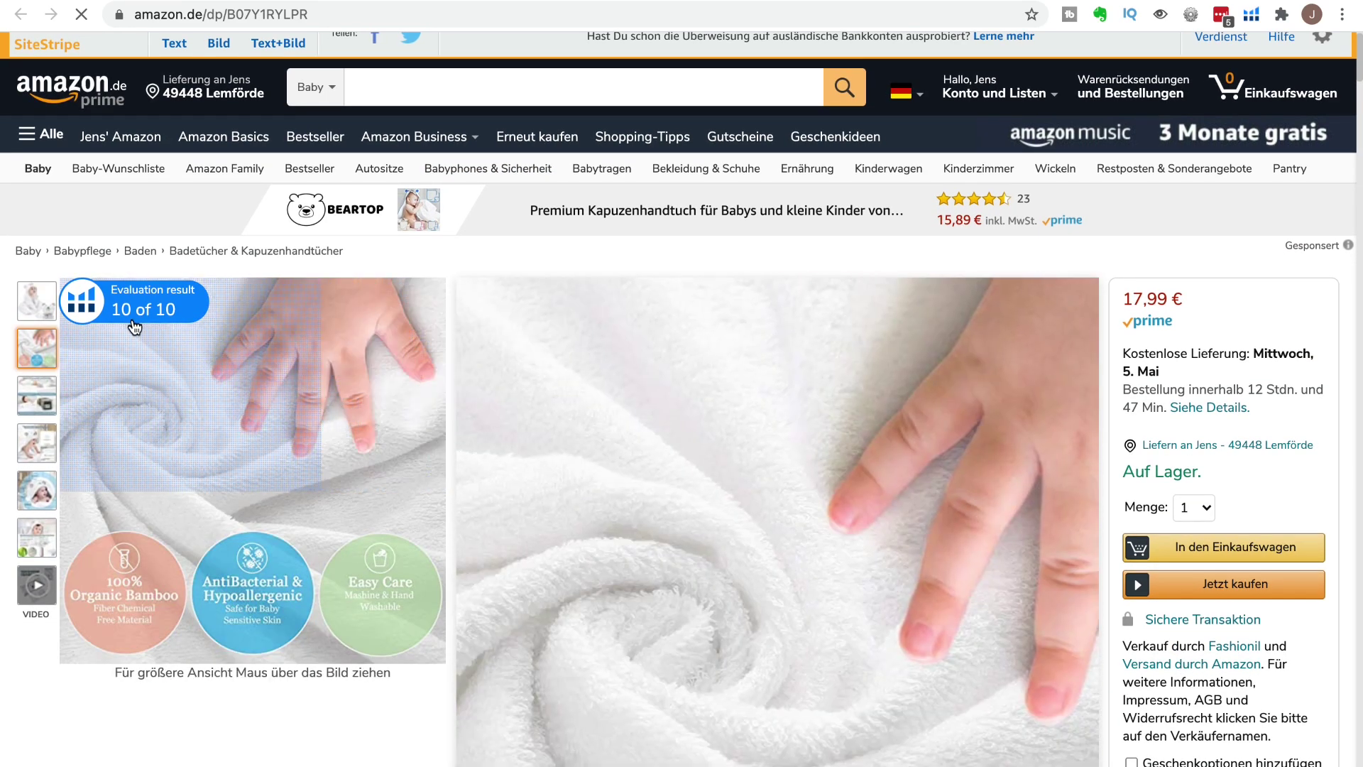
click(134, 325)
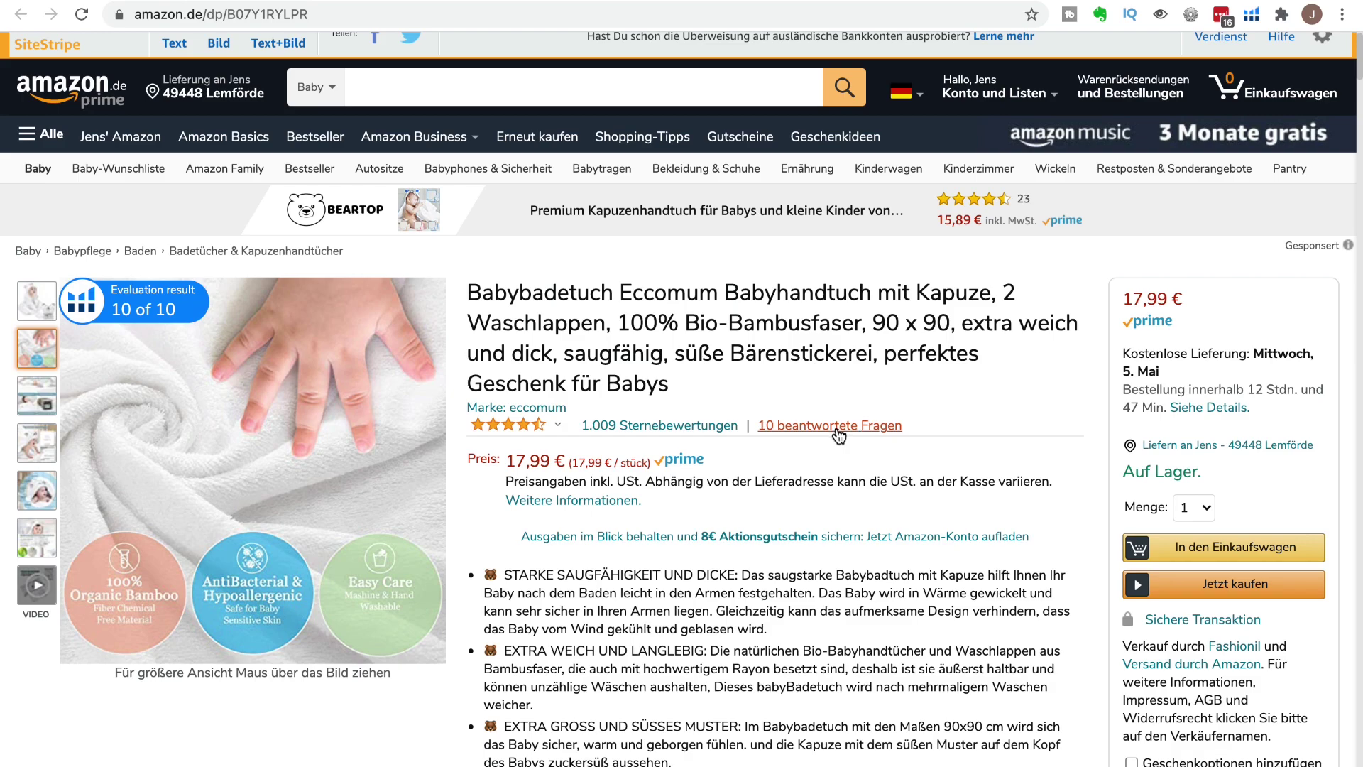
scroll(770, 451, down, 1)
scroll(639, 520, down, 2)
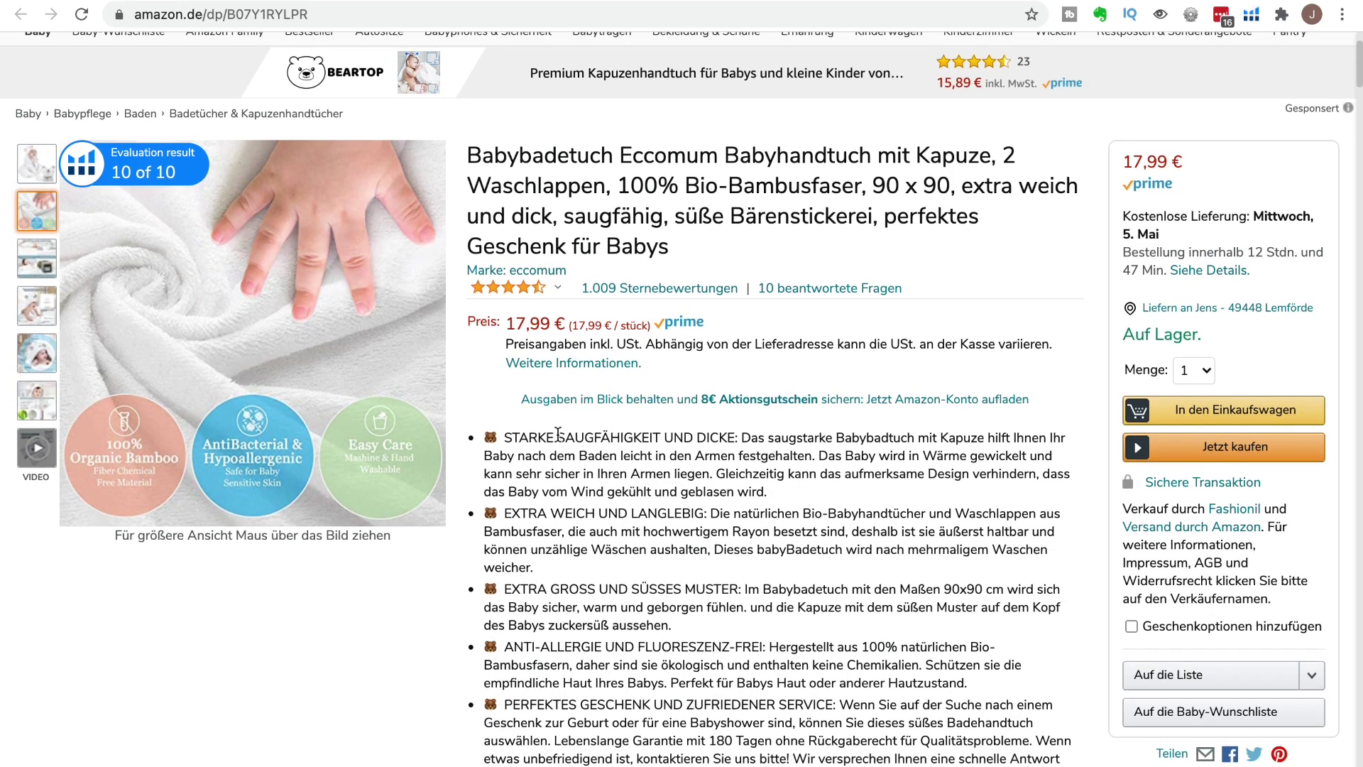
scroll(683, 456, down, 4)
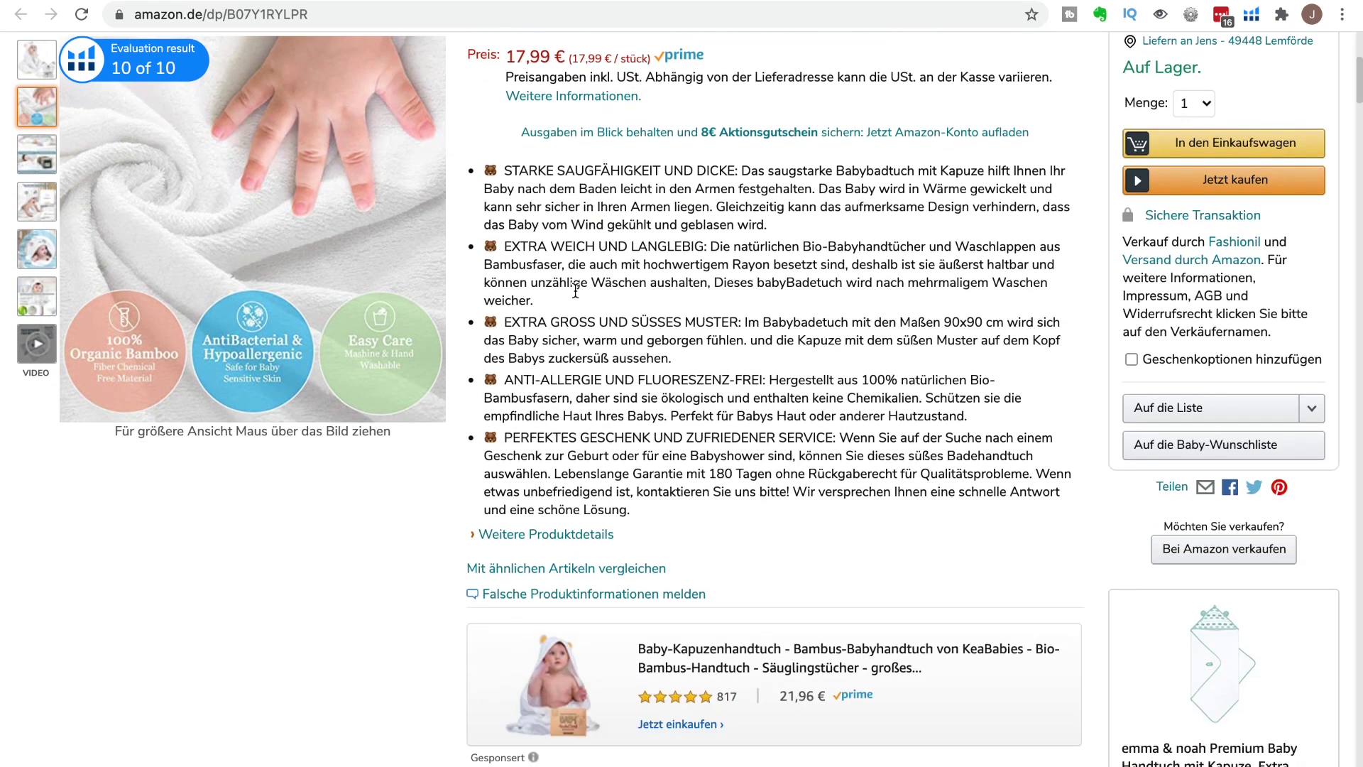
scroll(865, 412, up, 6)
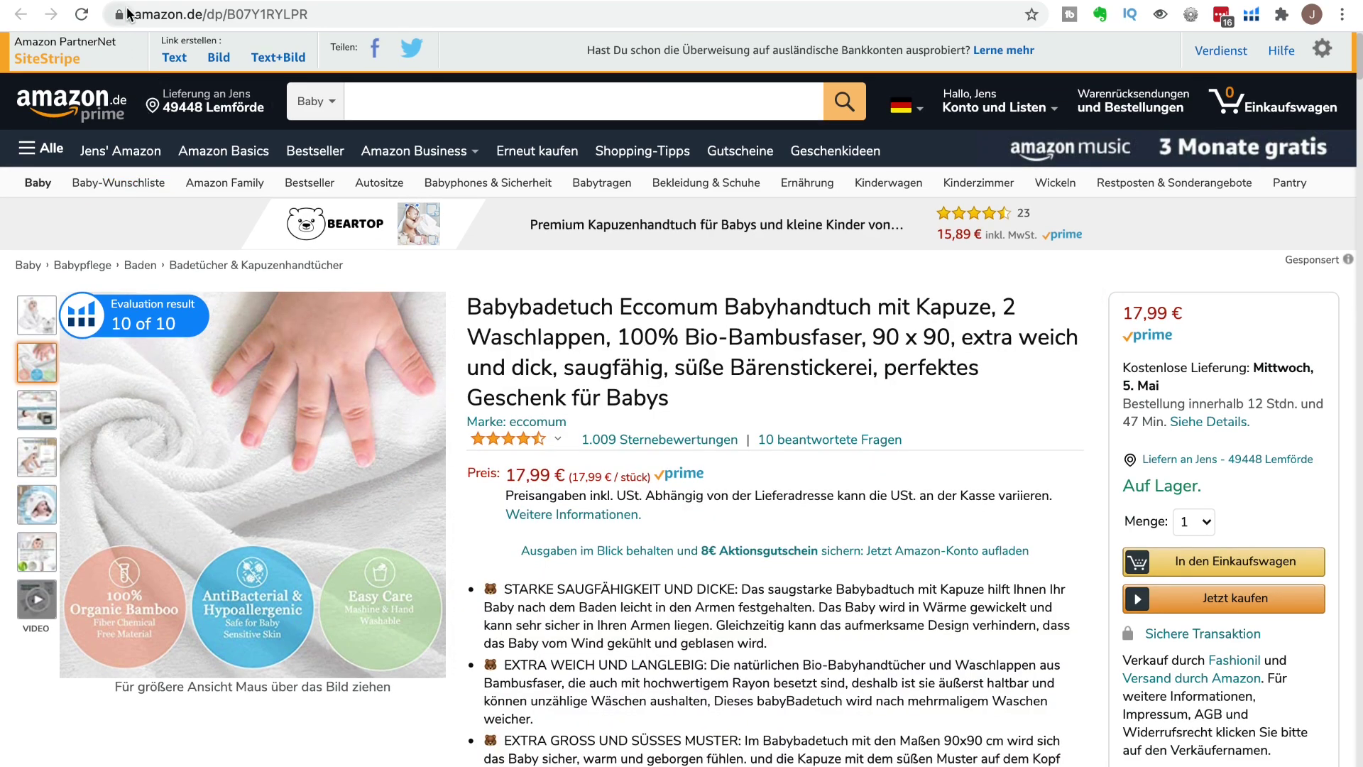
Switch back to Helium 10 Listing Analyzer and run the analysis for the added product.
key(ctrl+Tab)
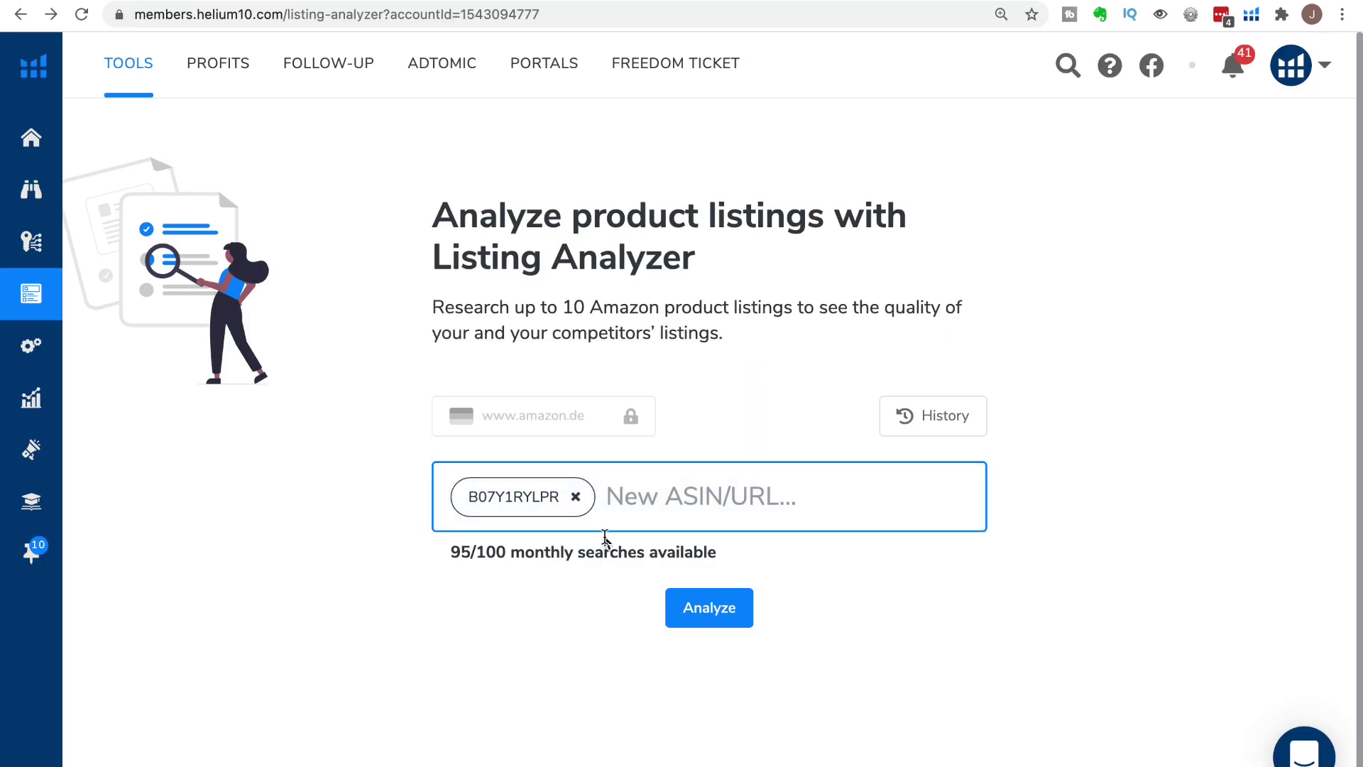
mouse_move(538, 493)
click(710, 609)
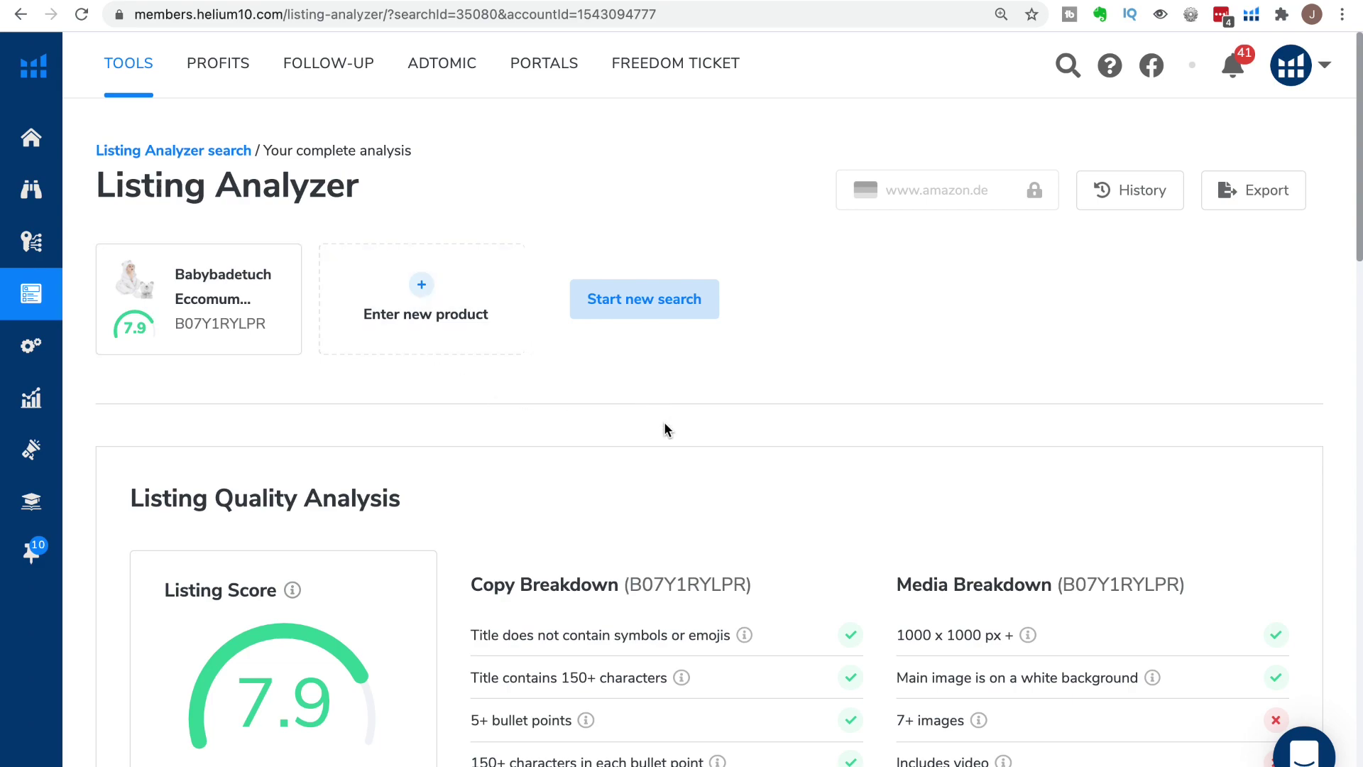
Examine the Listing Quality Analysis, including the listing score and the copy, media and review breakdowns.
scroll(638, 434, down, 3)
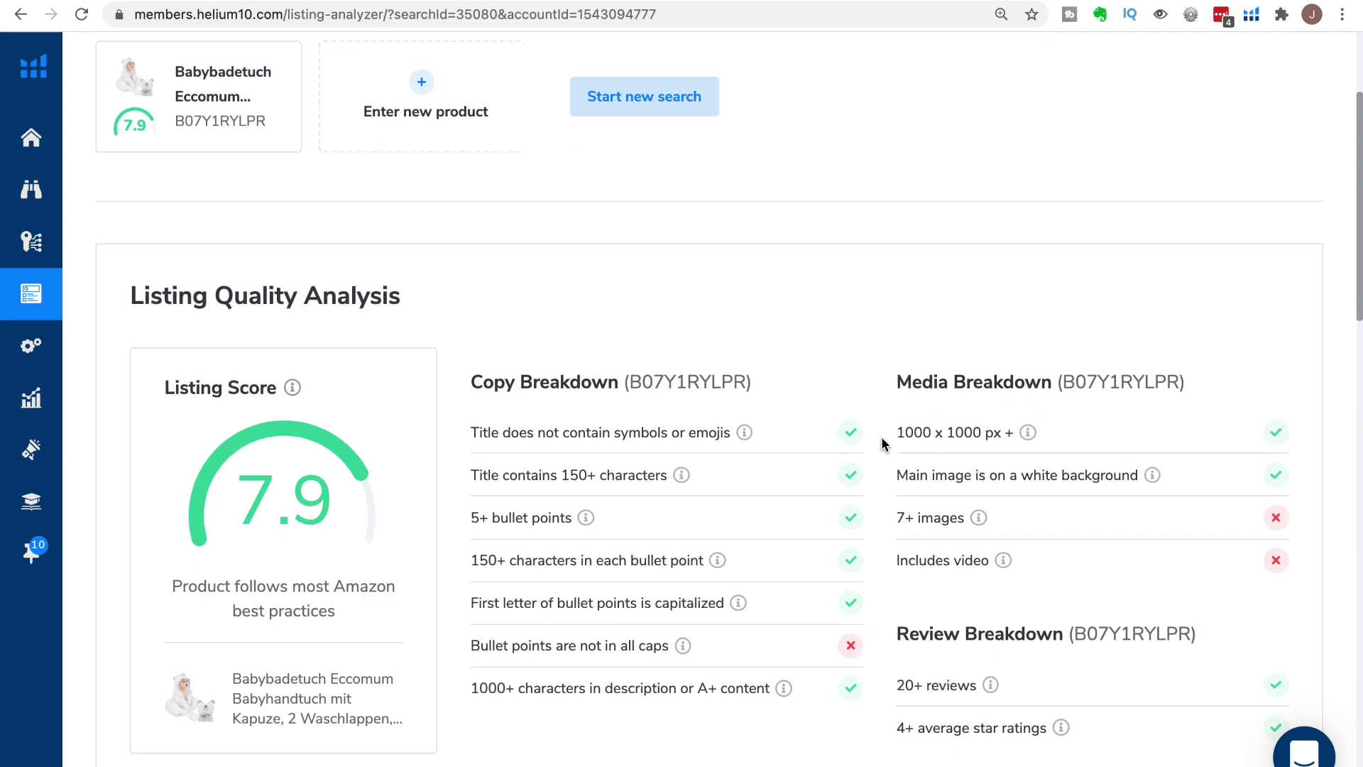
scroll(503, 381, up, 1)
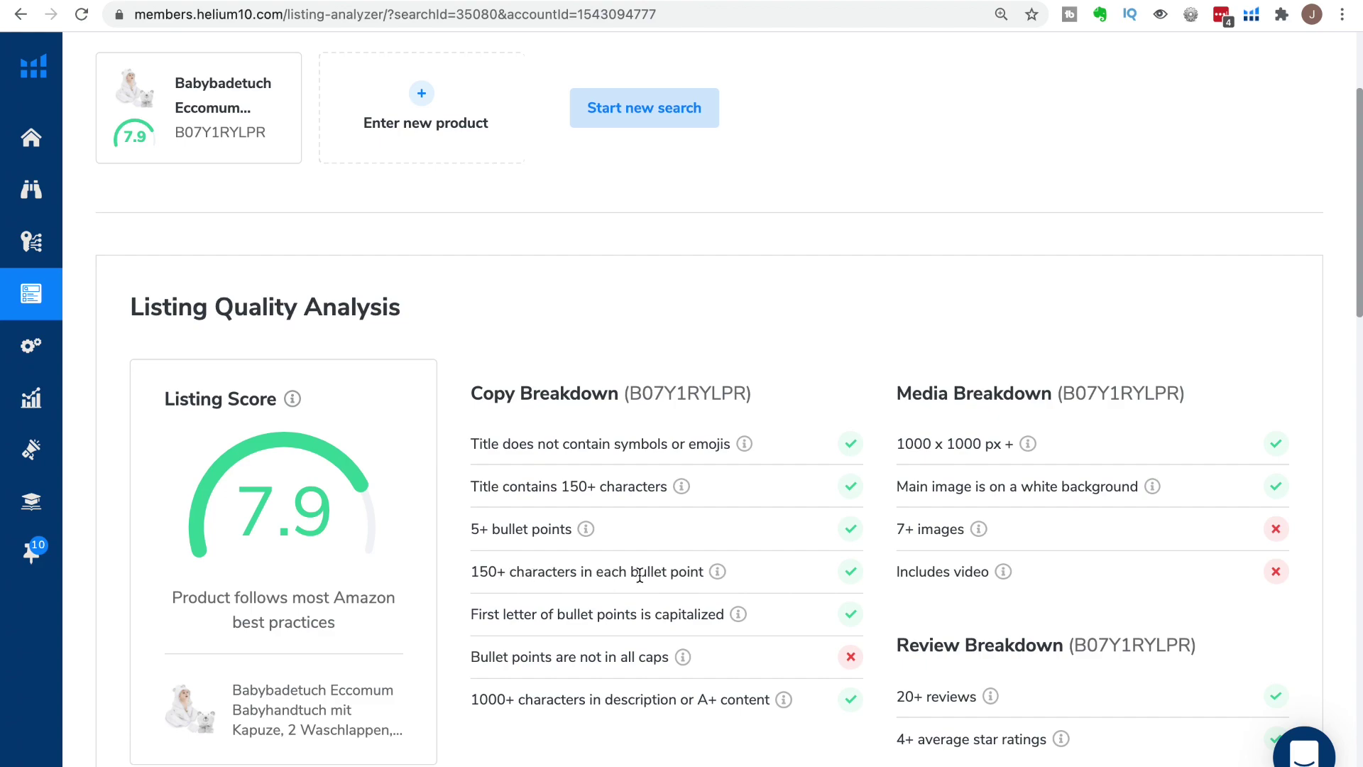
scroll(637, 581, down, 1)
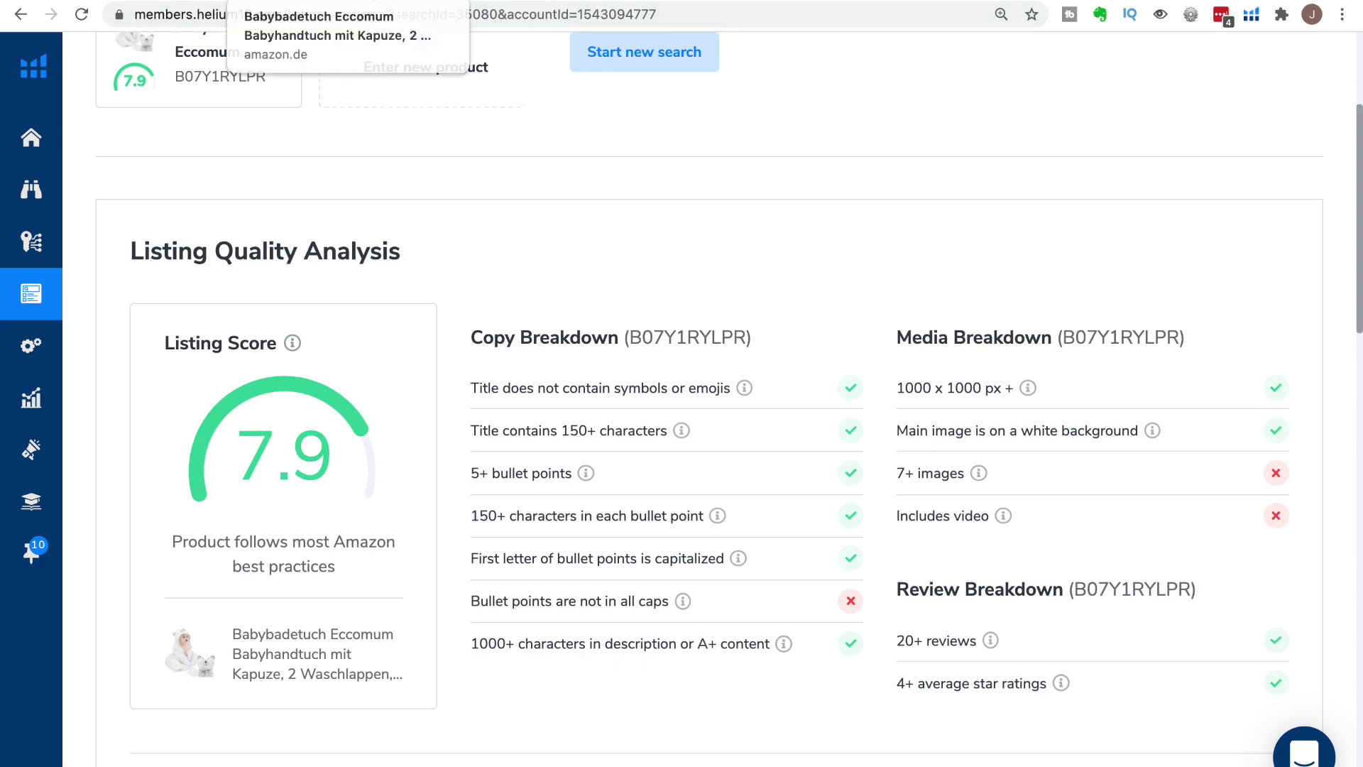
Switch to the Amazon product page and highlight the all-caps openings of the second and third bullet points.
click(305, 10)
scroll(639, 575, down, 1)
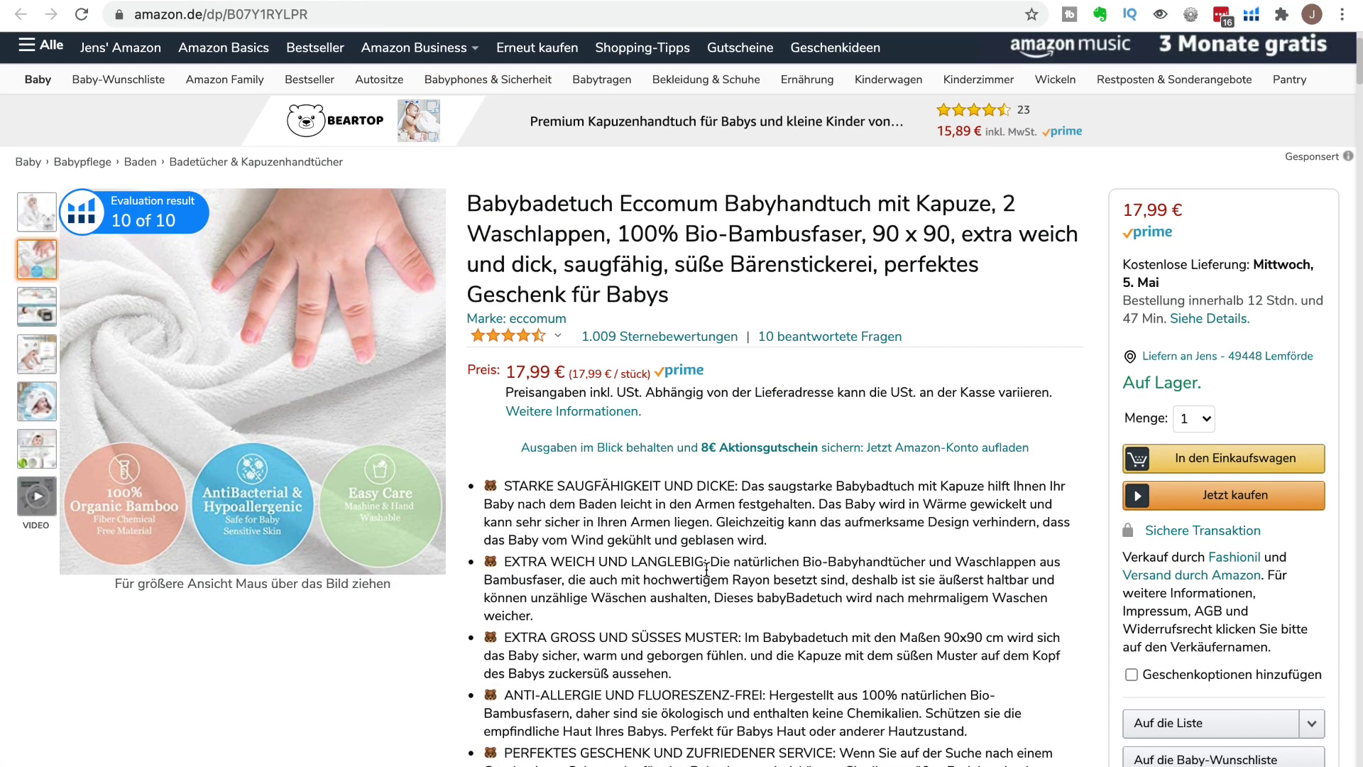
drag(705, 563, 497, 563)
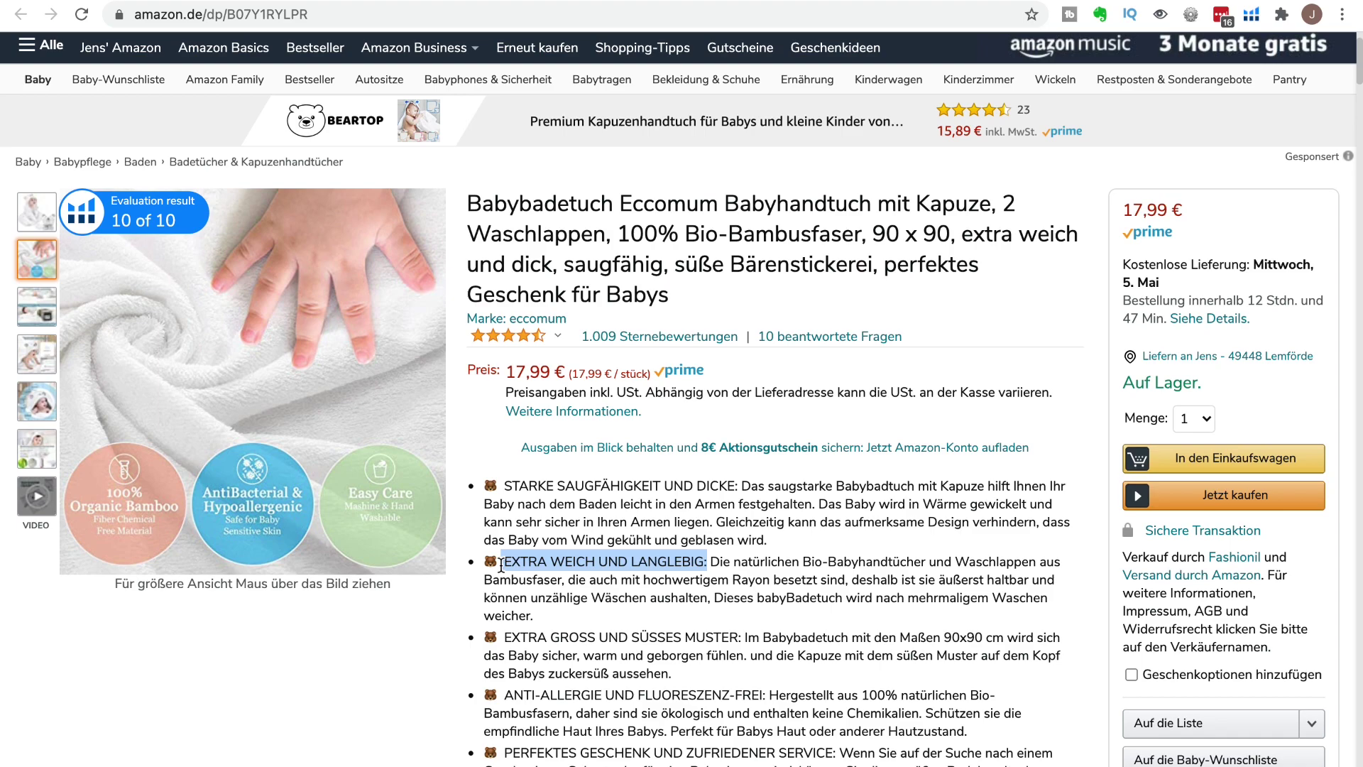
drag(510, 637, 745, 637)
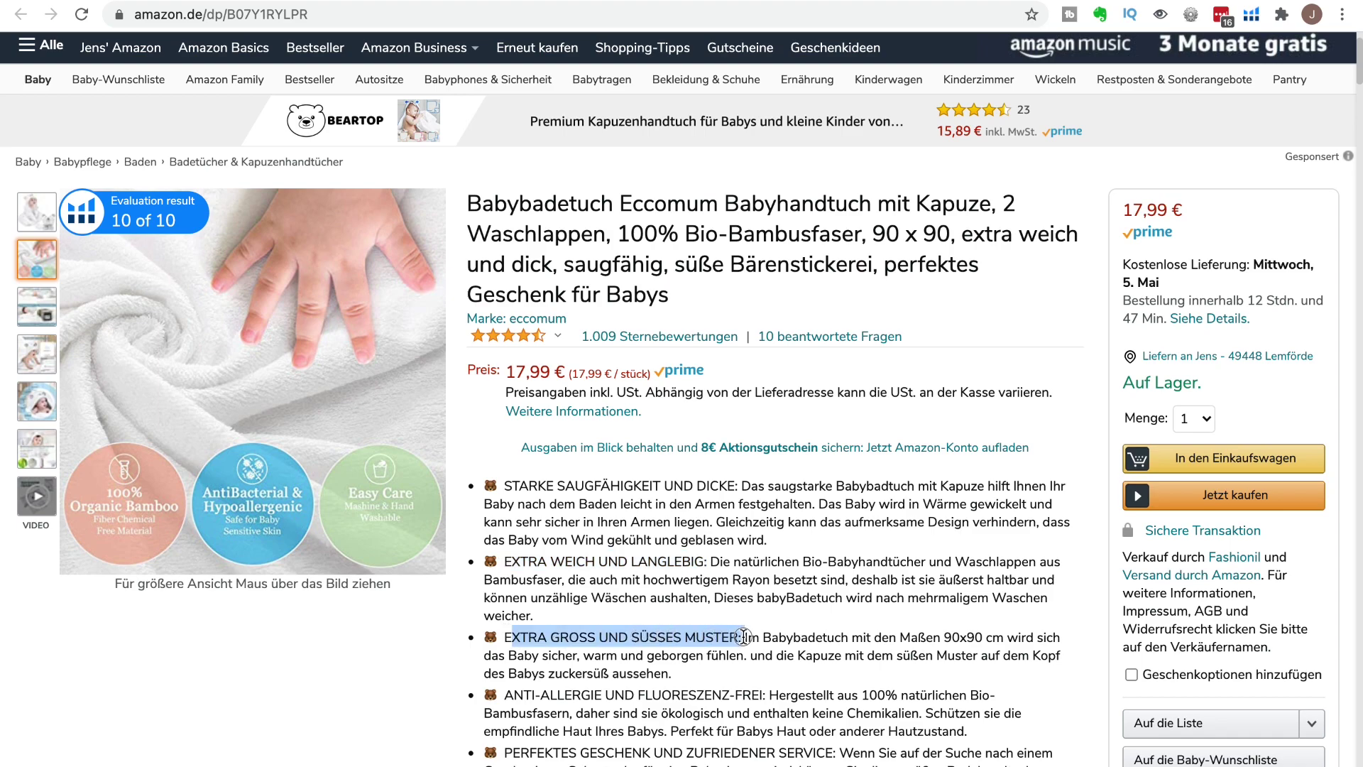
click(522, 638)
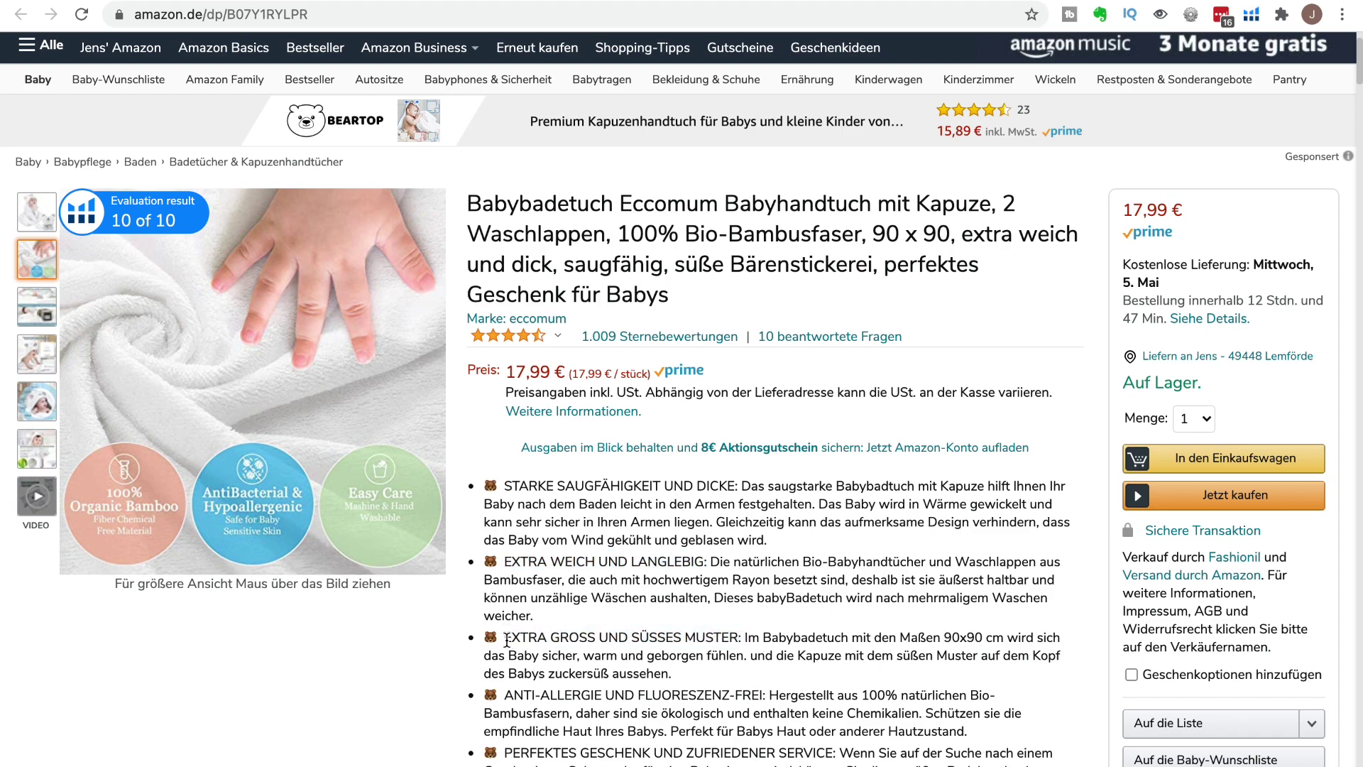
drag(507, 639, 713, 639)
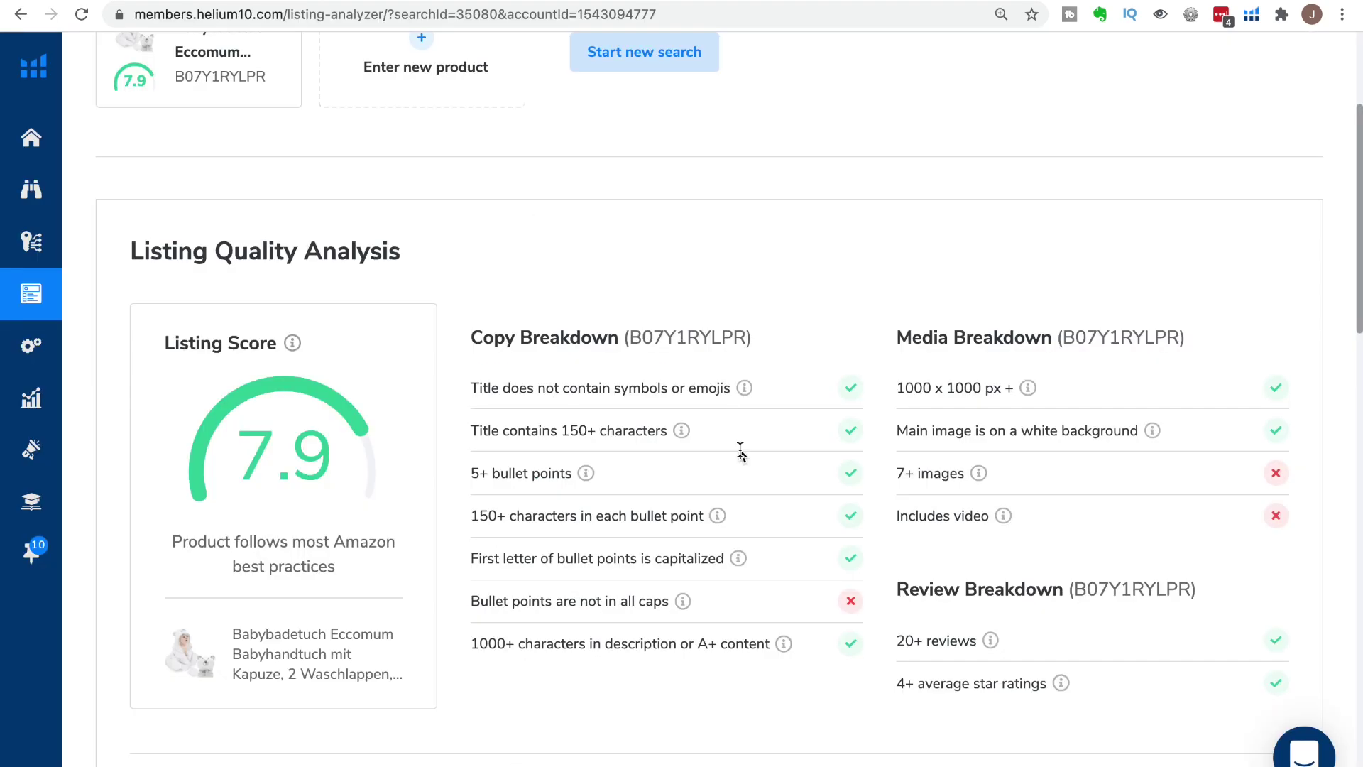
Switch back to Listing Analyzer and read the explanation of the "1000+ characters in description or A+ content" criterion.
mouse_move(683, 602)
scroll(692, 629, down, 2)
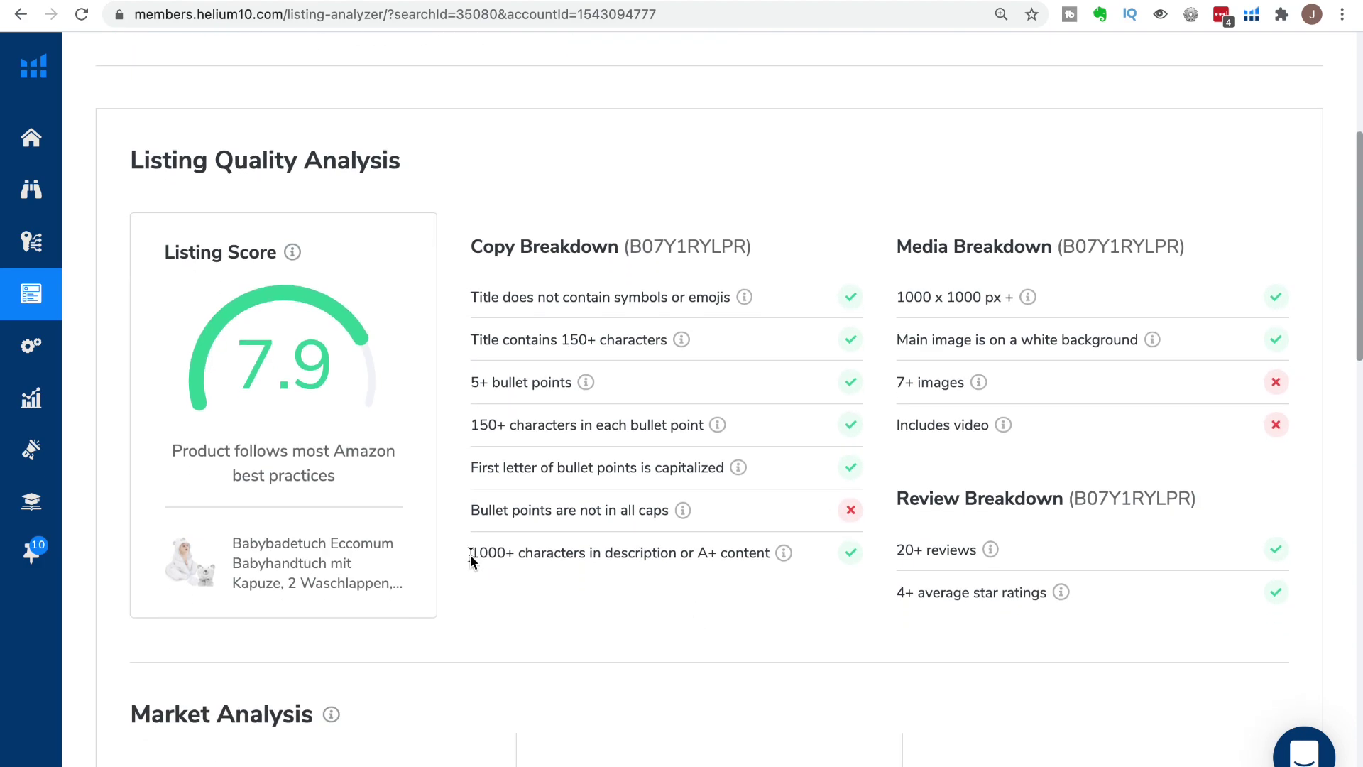
mouse_move(781, 556)
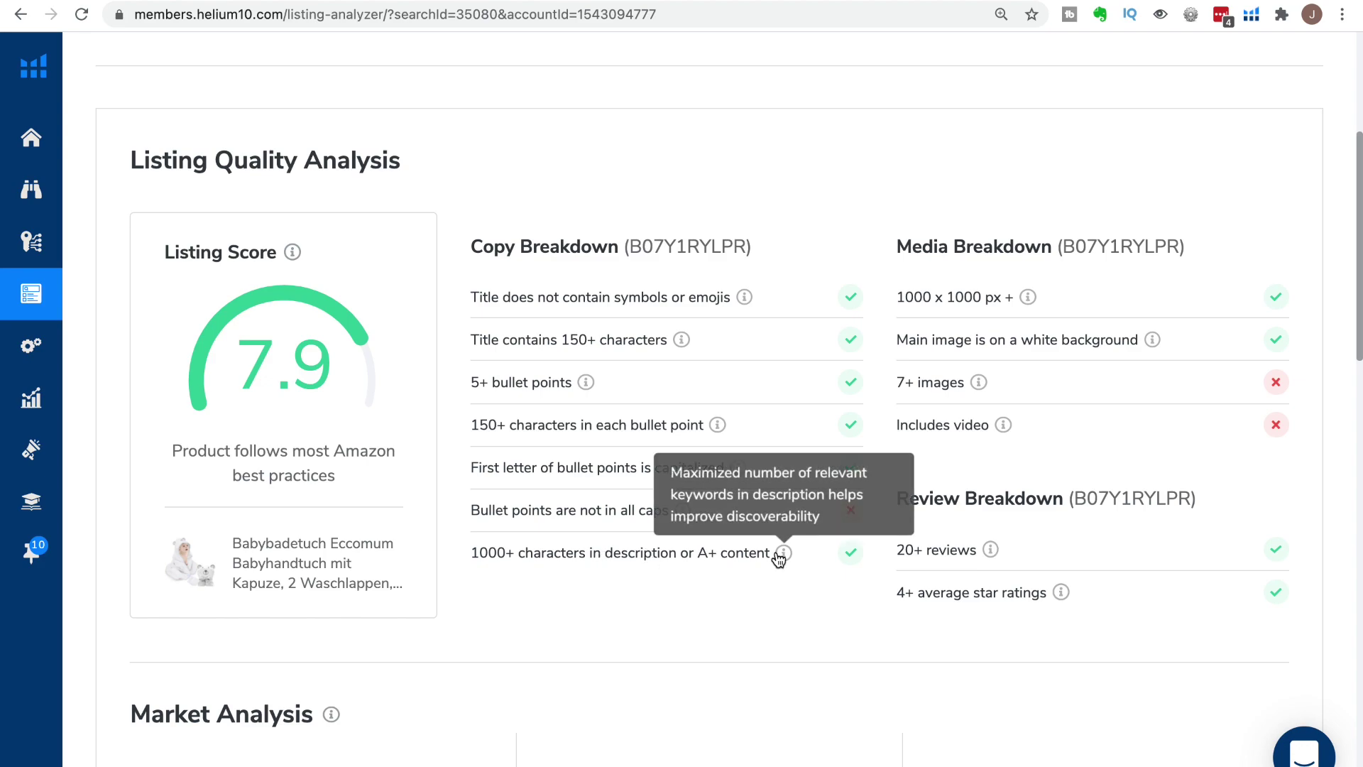
scroll(710, 586, up, 1)
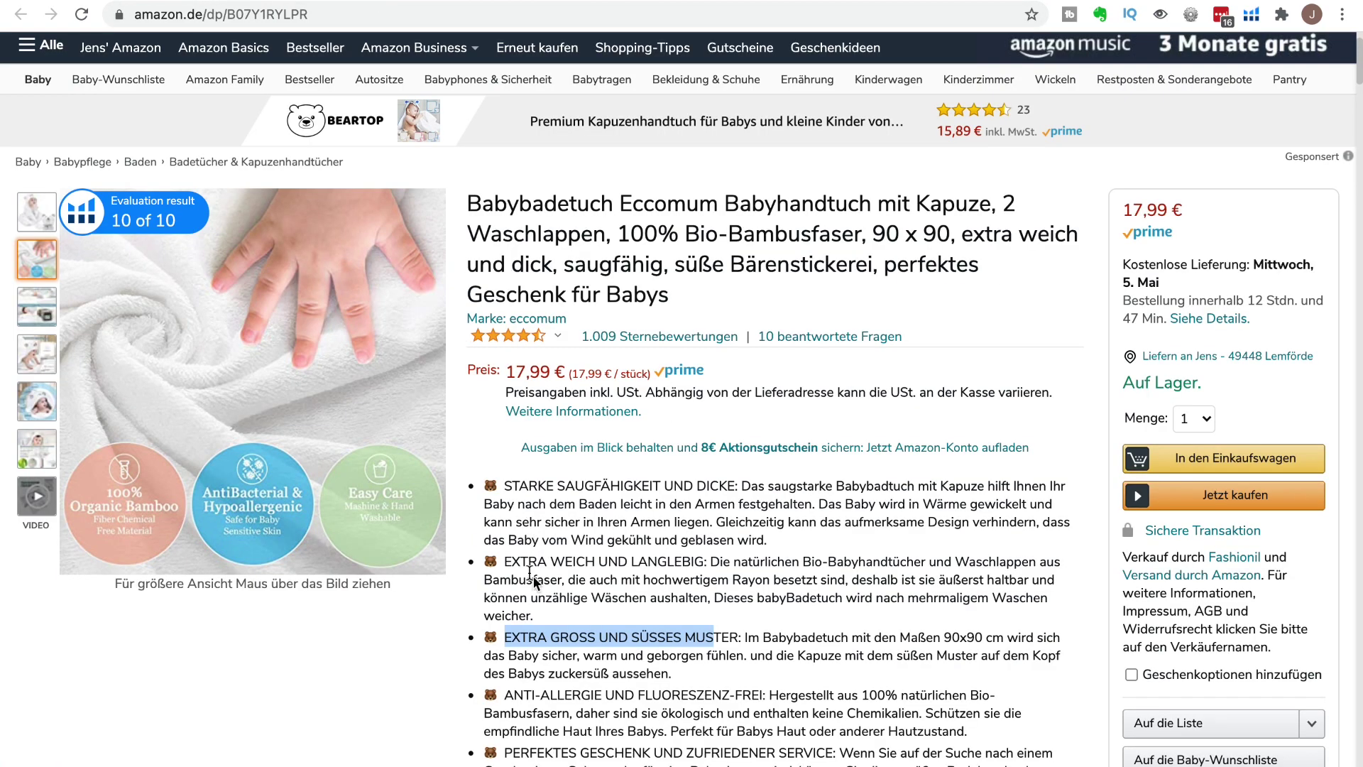
On the Amazon page, highlight the "EXTRA GROSS UND SÜSSES MUSTER" bullet opening and inspect the product image gallery.
click(714, 637)
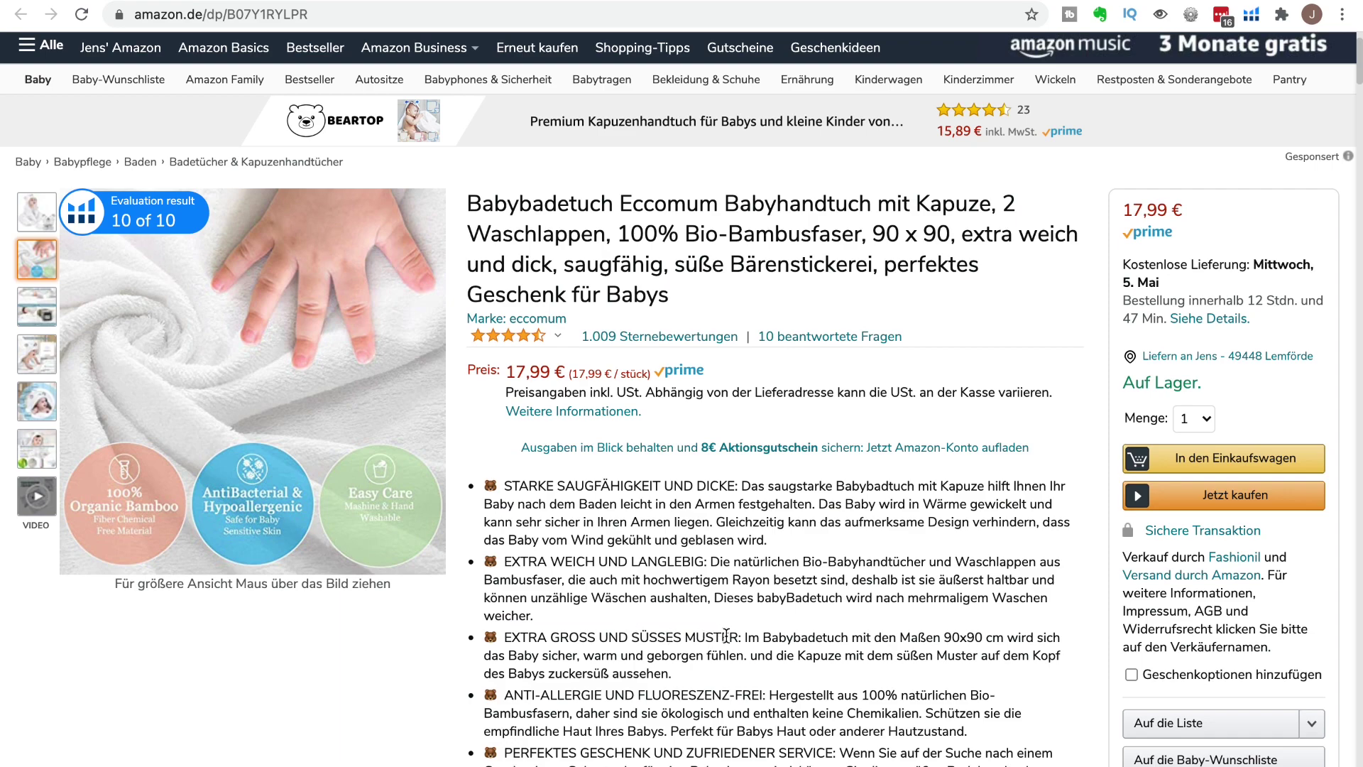
drag(739, 636, 503, 636)
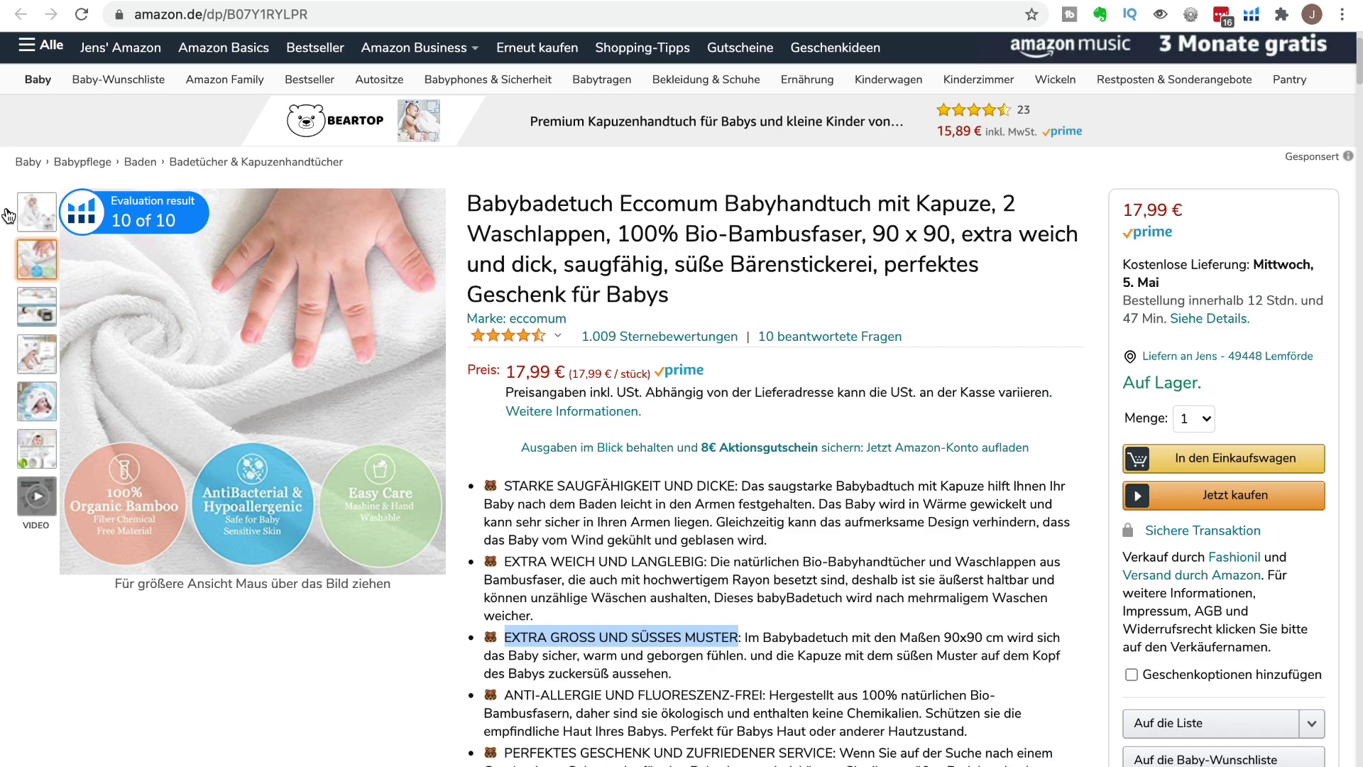
click(36, 212)
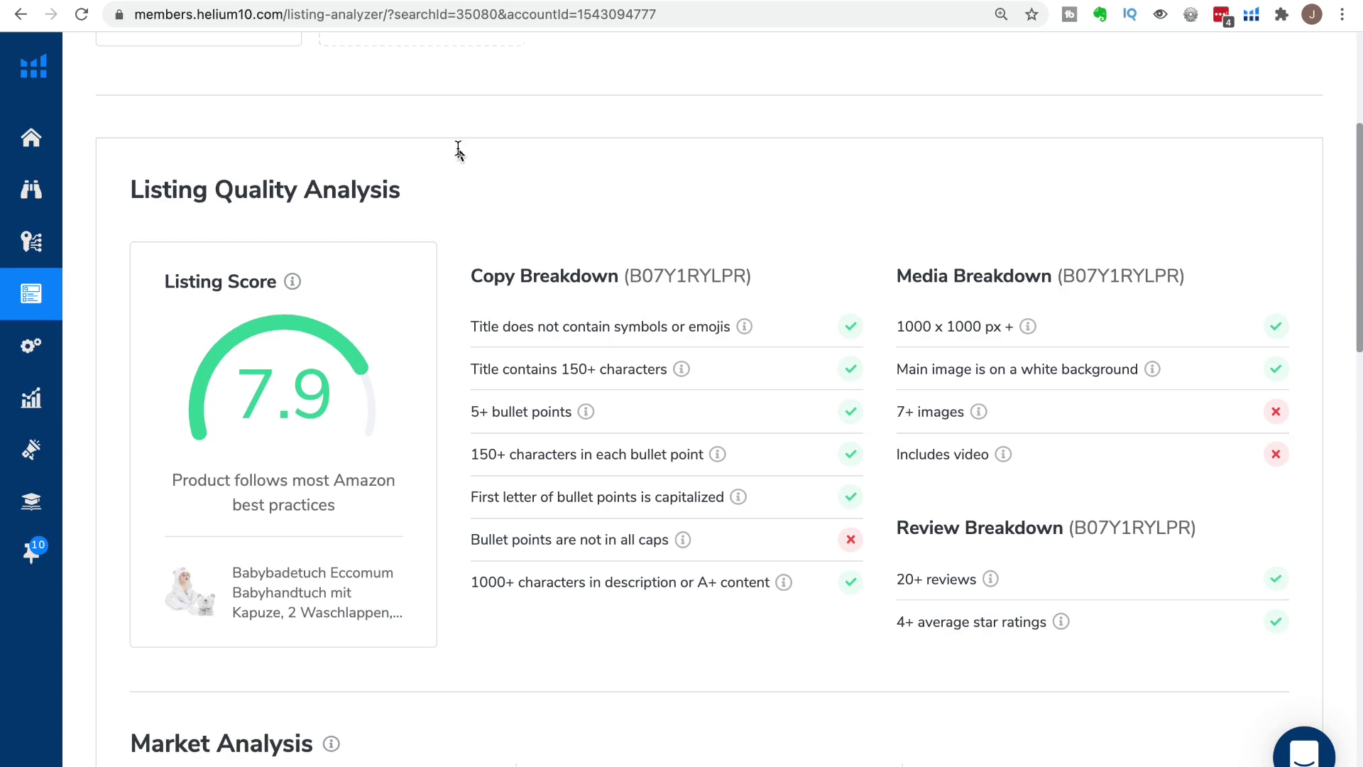
Compare the media breakdown with the Amazon listing by playing and closing its product video, then return to Listing Analyzer.
key(ctrl+shift+Tab)
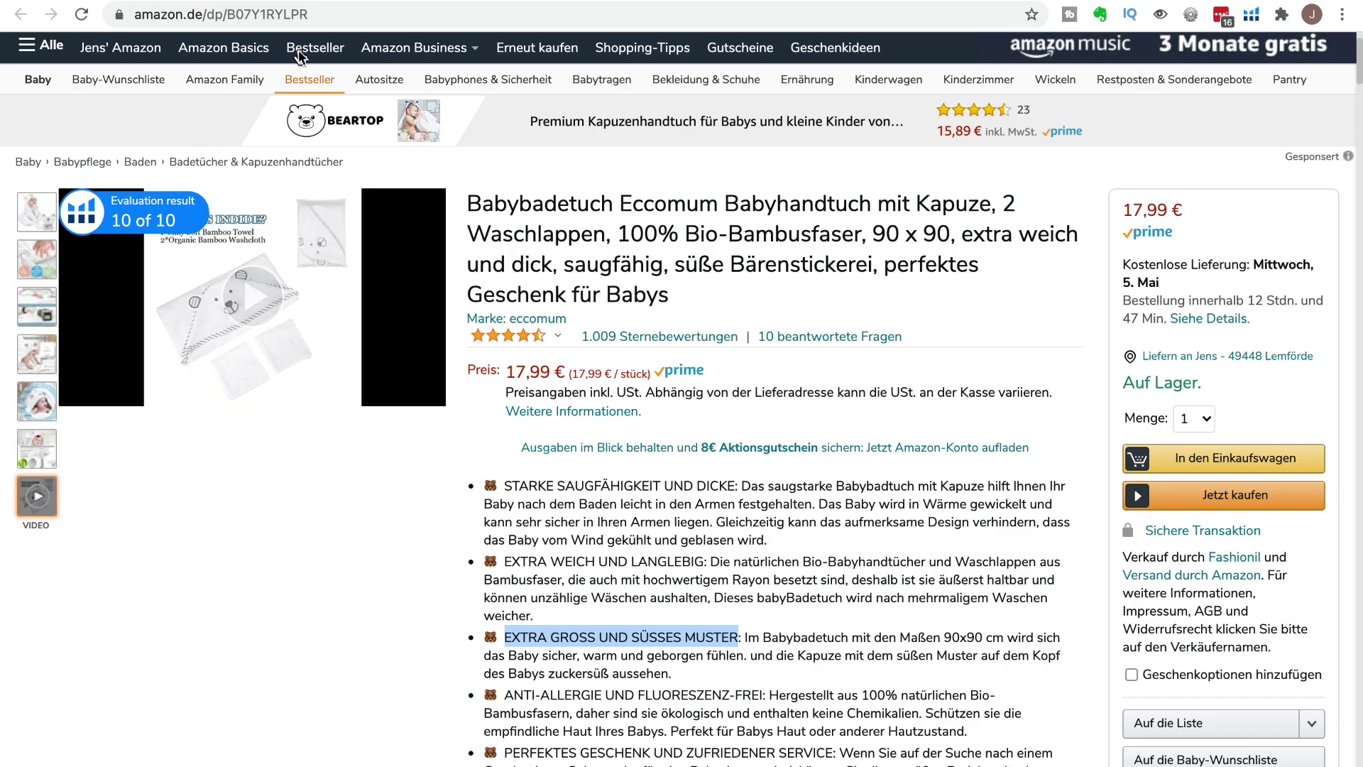
key(ctrl+Tab)
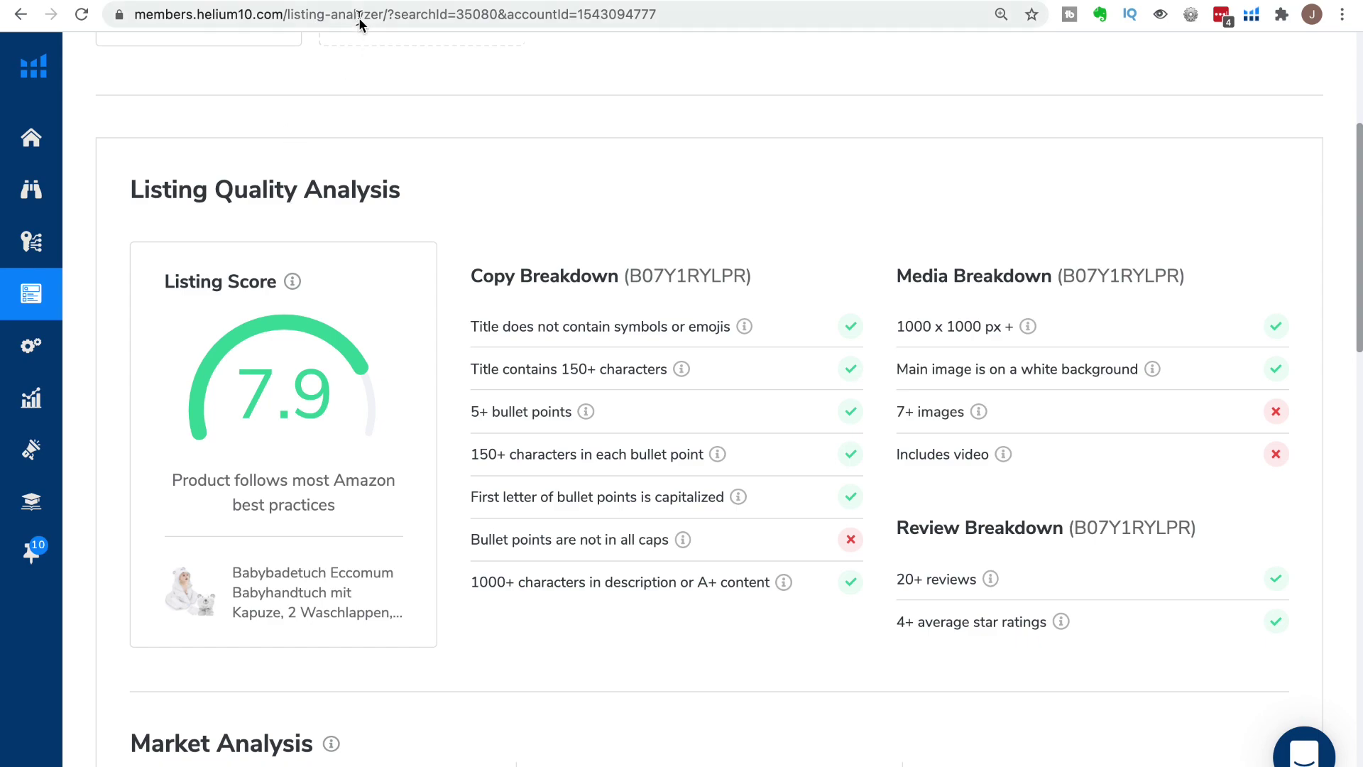
key(ctrl+Tab)
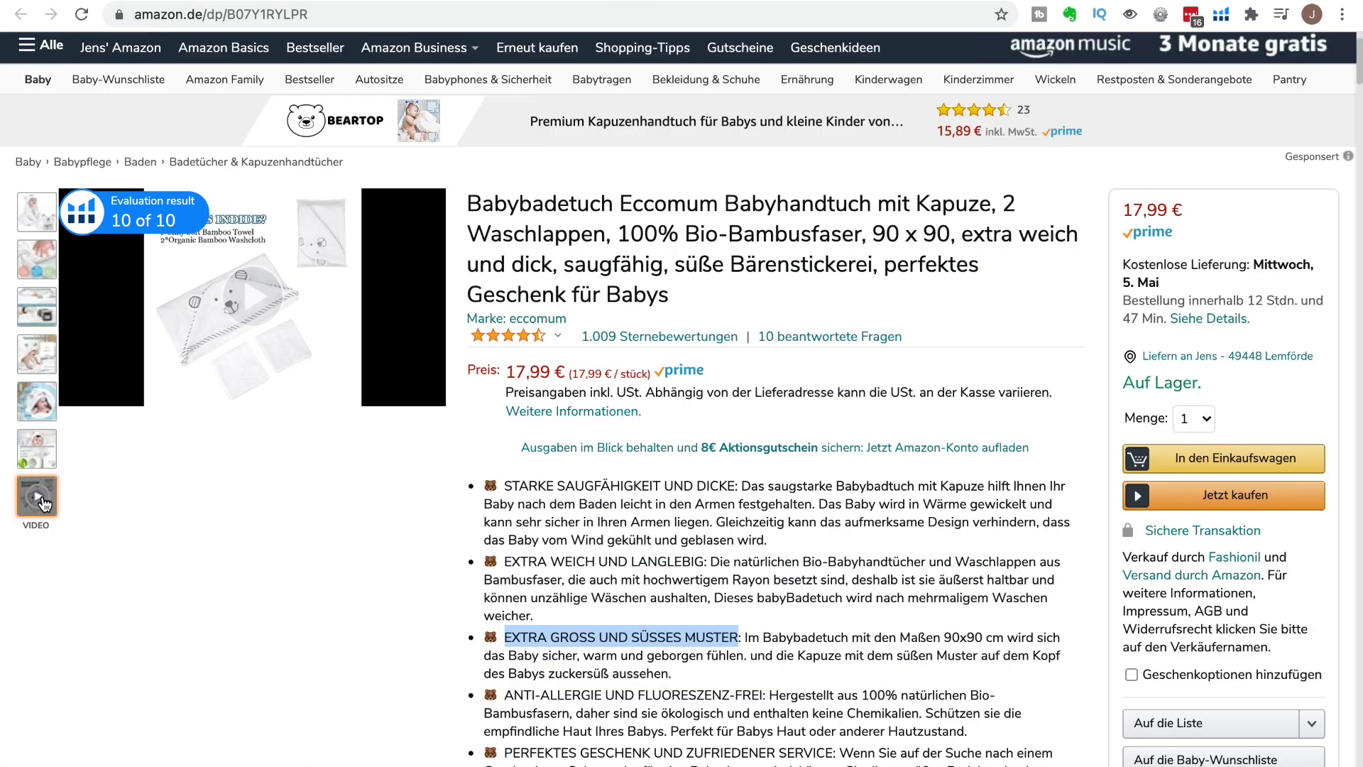
click(37, 497)
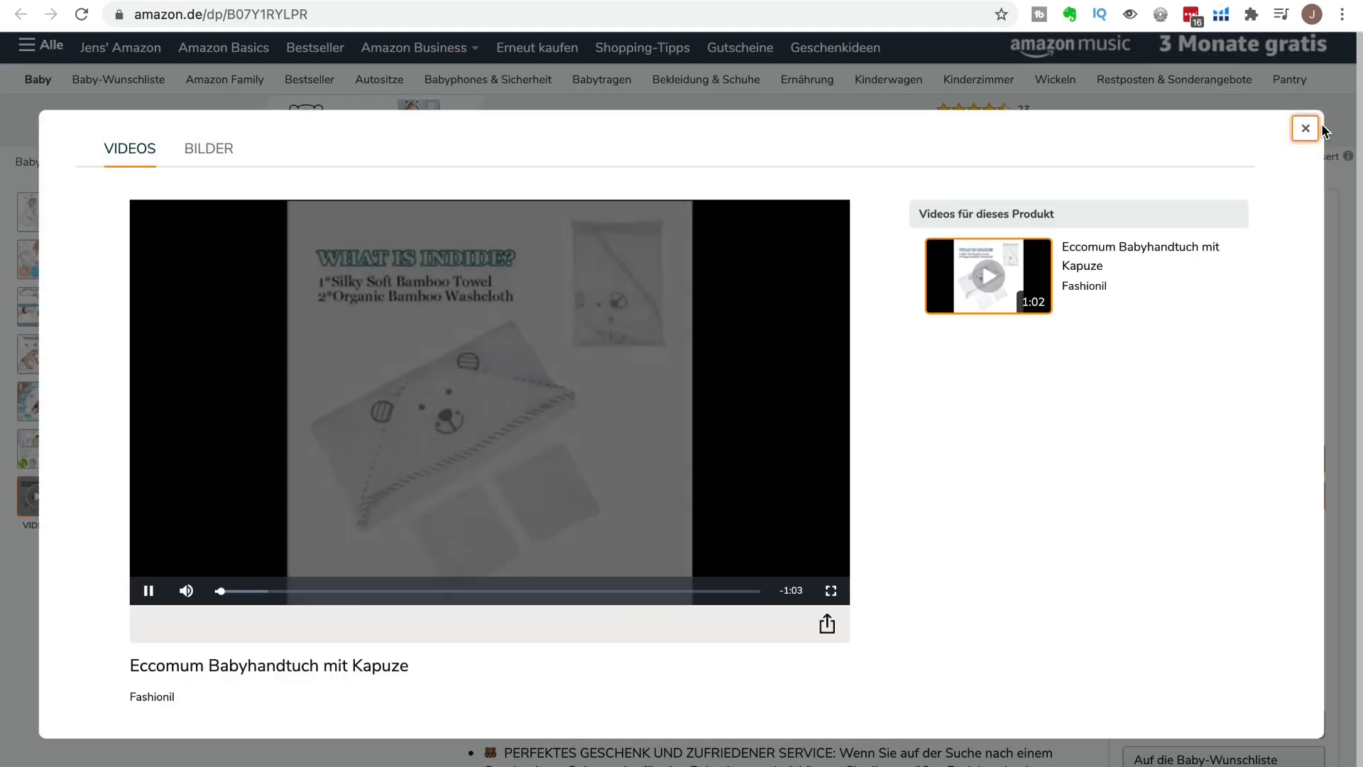
click(1305, 129)
key(ctrl+shift+Tab)
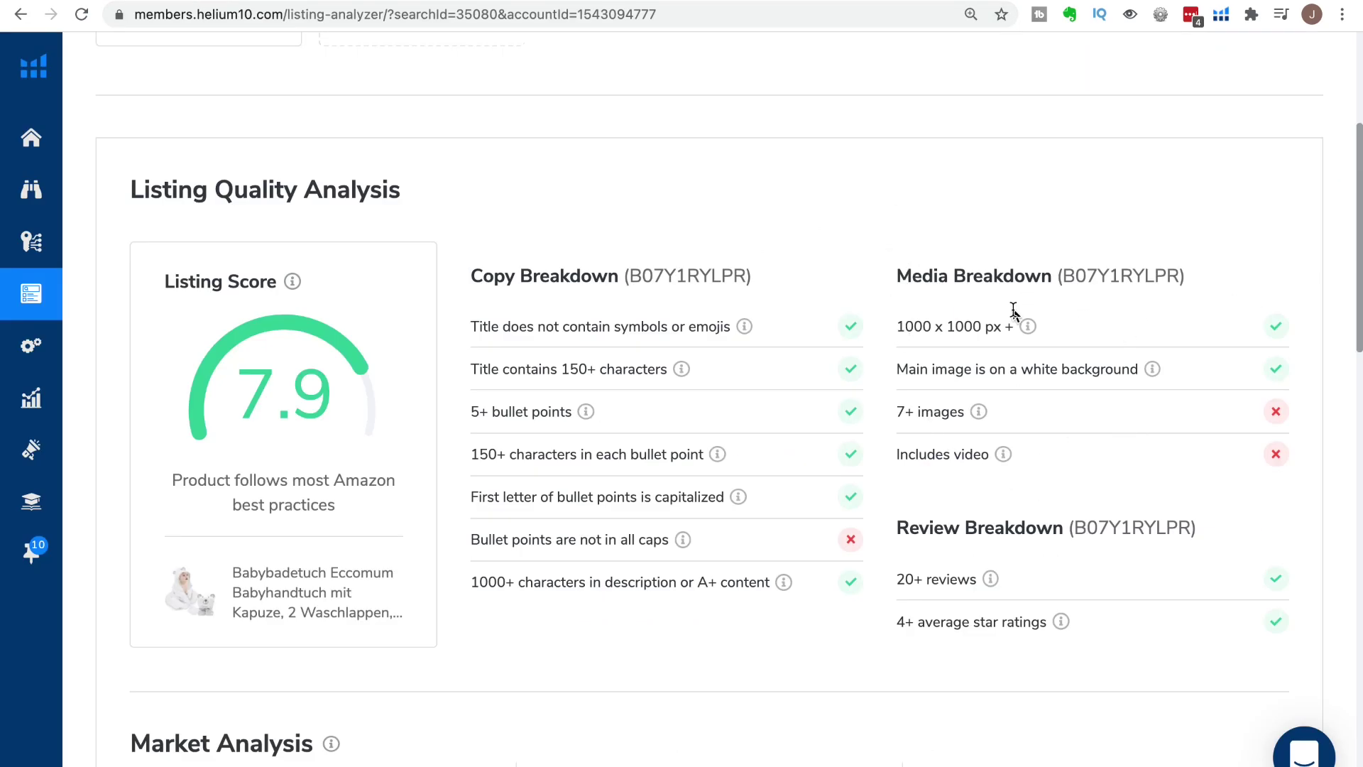
Examine the Review Breakdown and the Market Analysis comparing sales, revenue, price, BSR, reviews and rating with the market average.
scroll(1016, 474, down, 1)
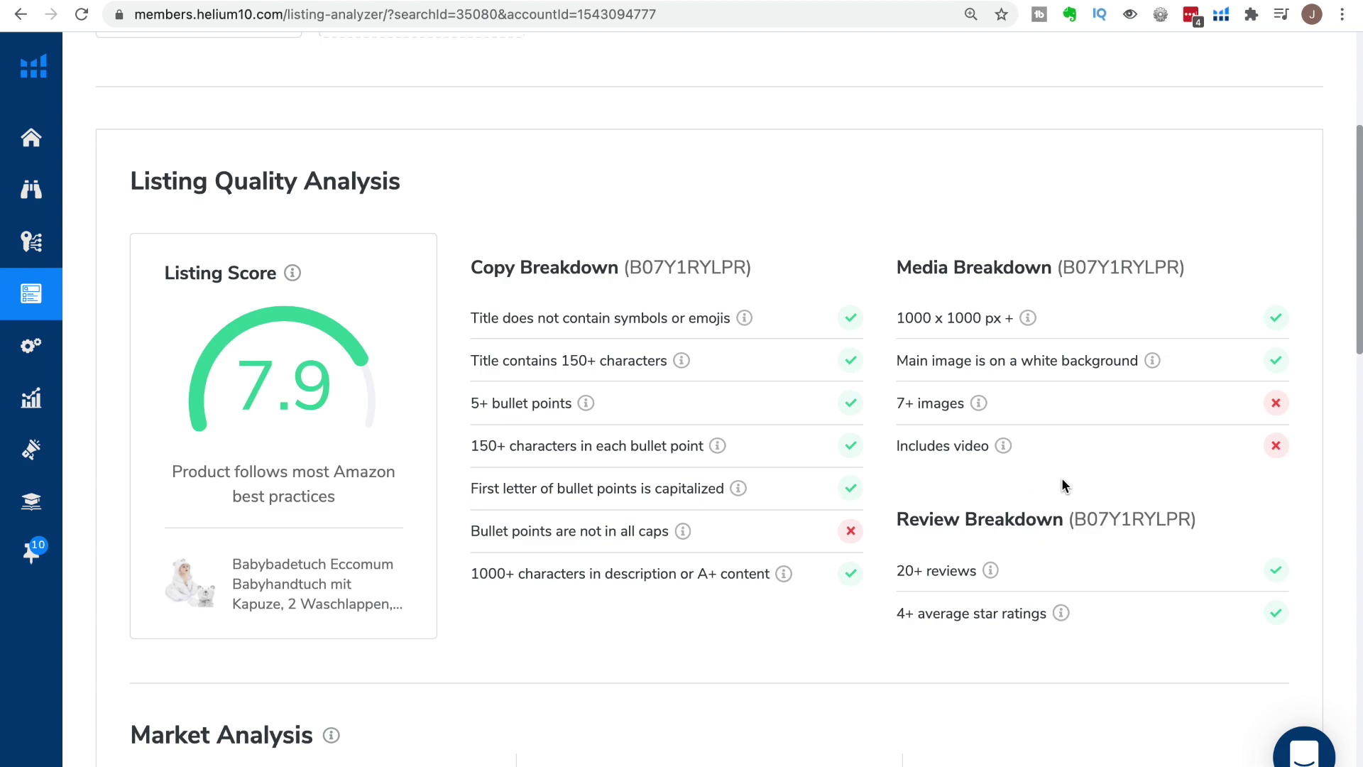
scroll(1063, 478, down, 3)
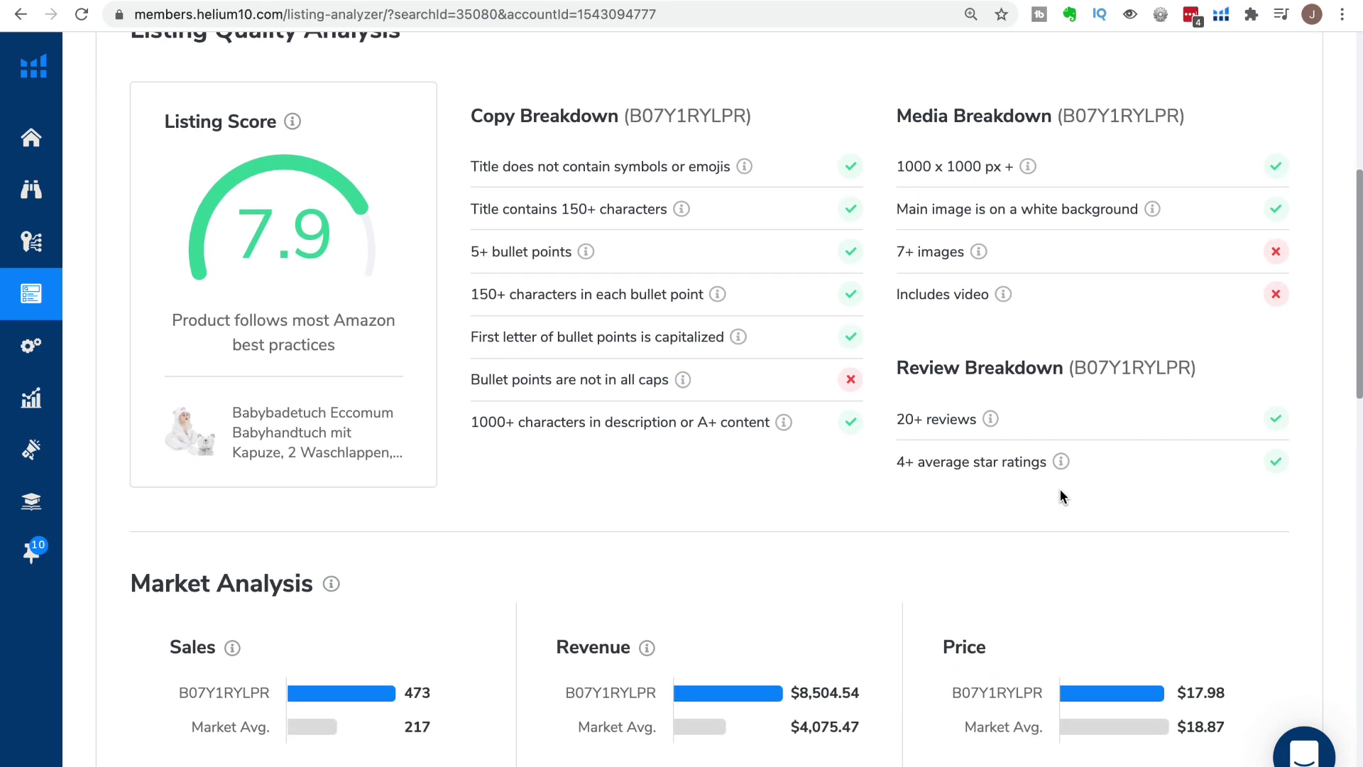
scroll(924, 500, down, 5)
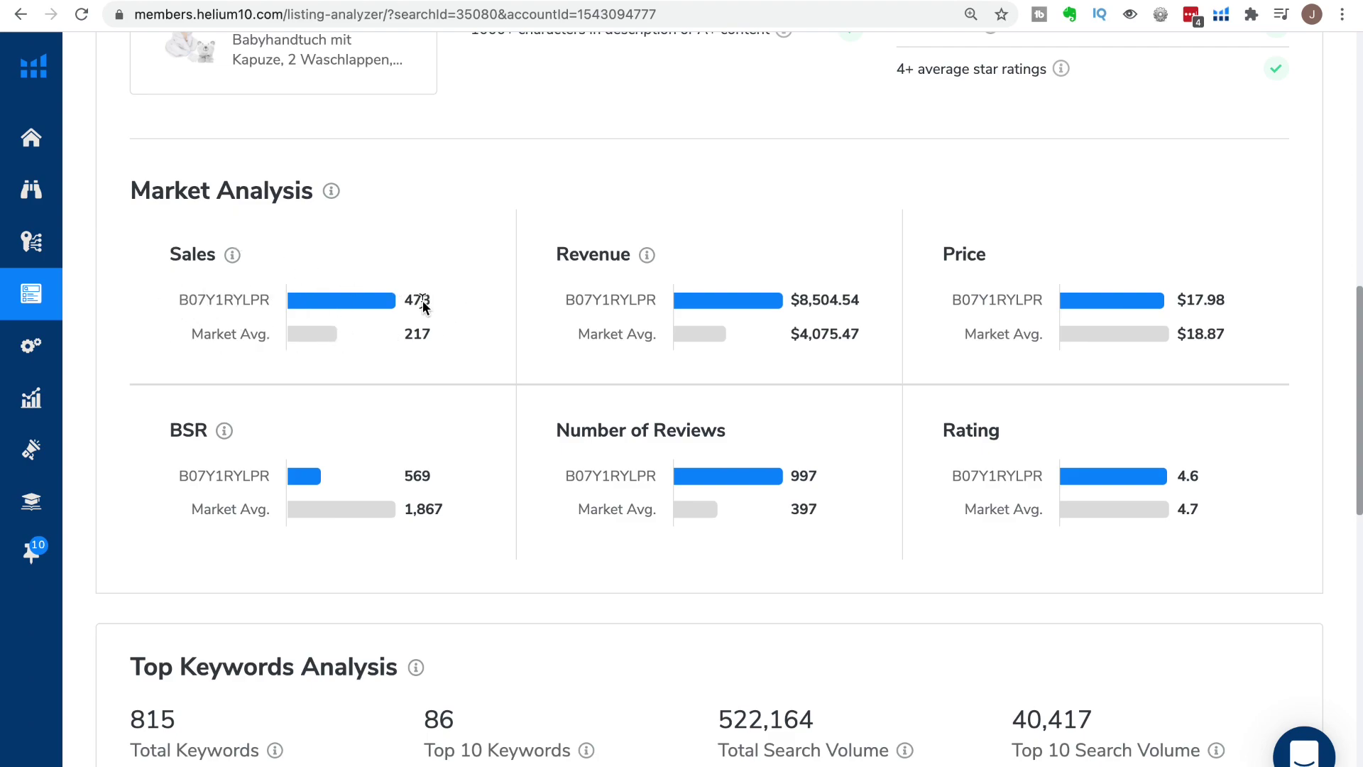
scroll(313, 323, up, 1)
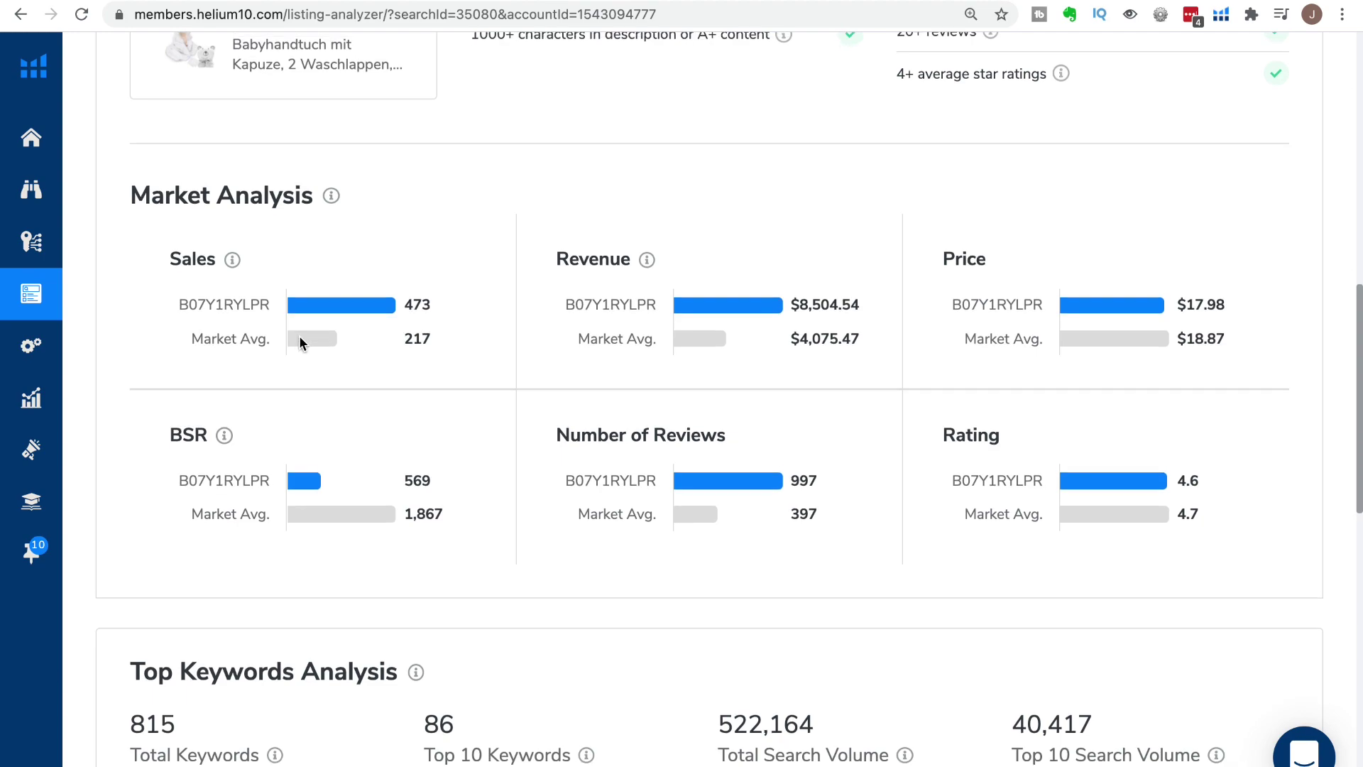
scroll(228, 360, down, 1)
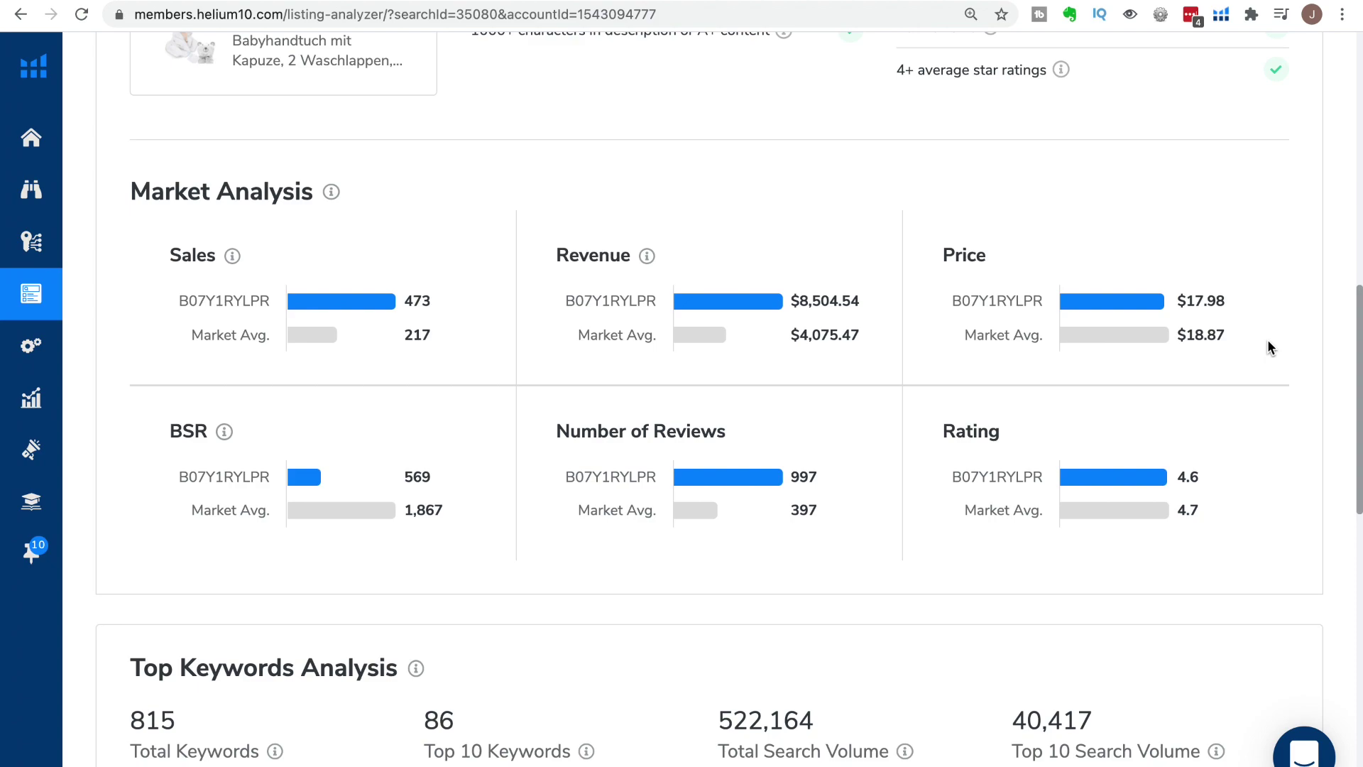
scroll(518, 458, down, 1)
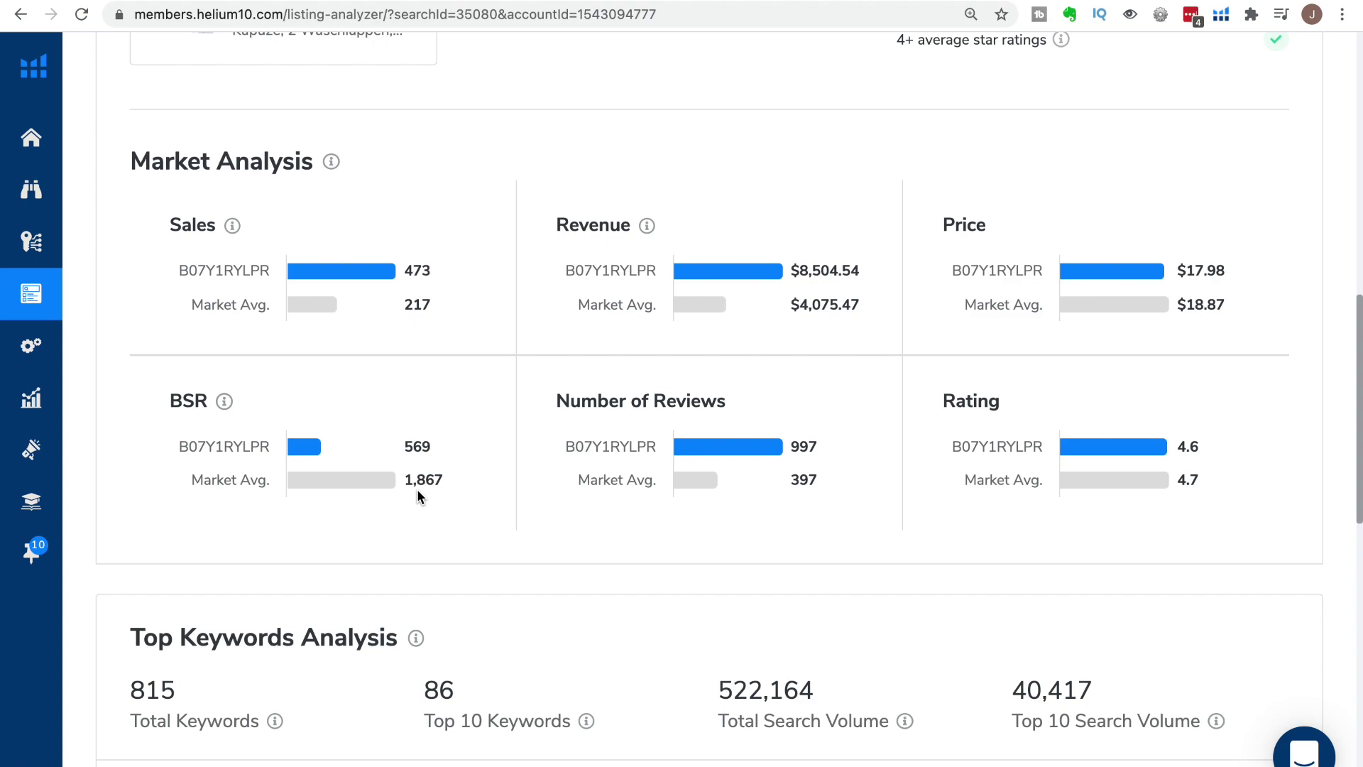
Compare the Market Analysis review and rating figures with the Listing Score and its copy, media and review breakdowns.
scroll(711, 467, down, 1)
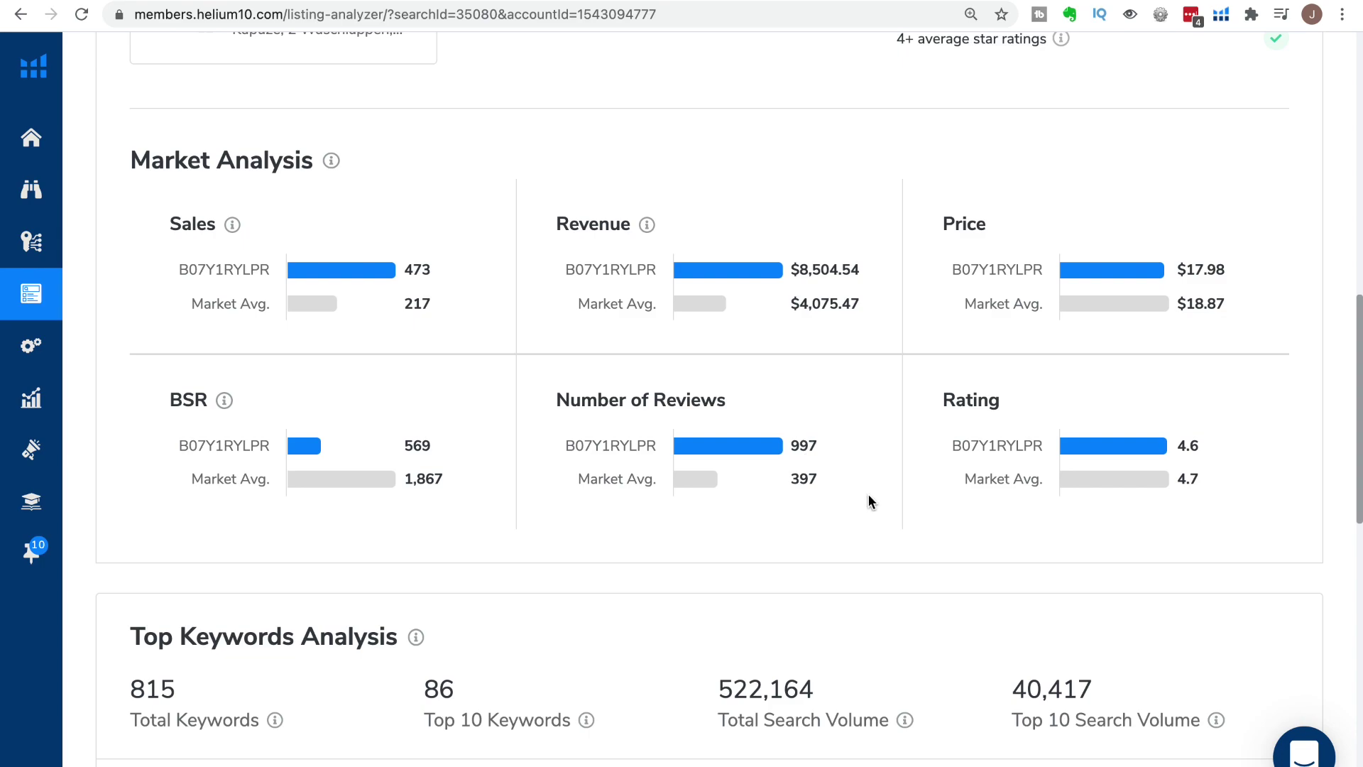
scroll(816, 568, up, 3)
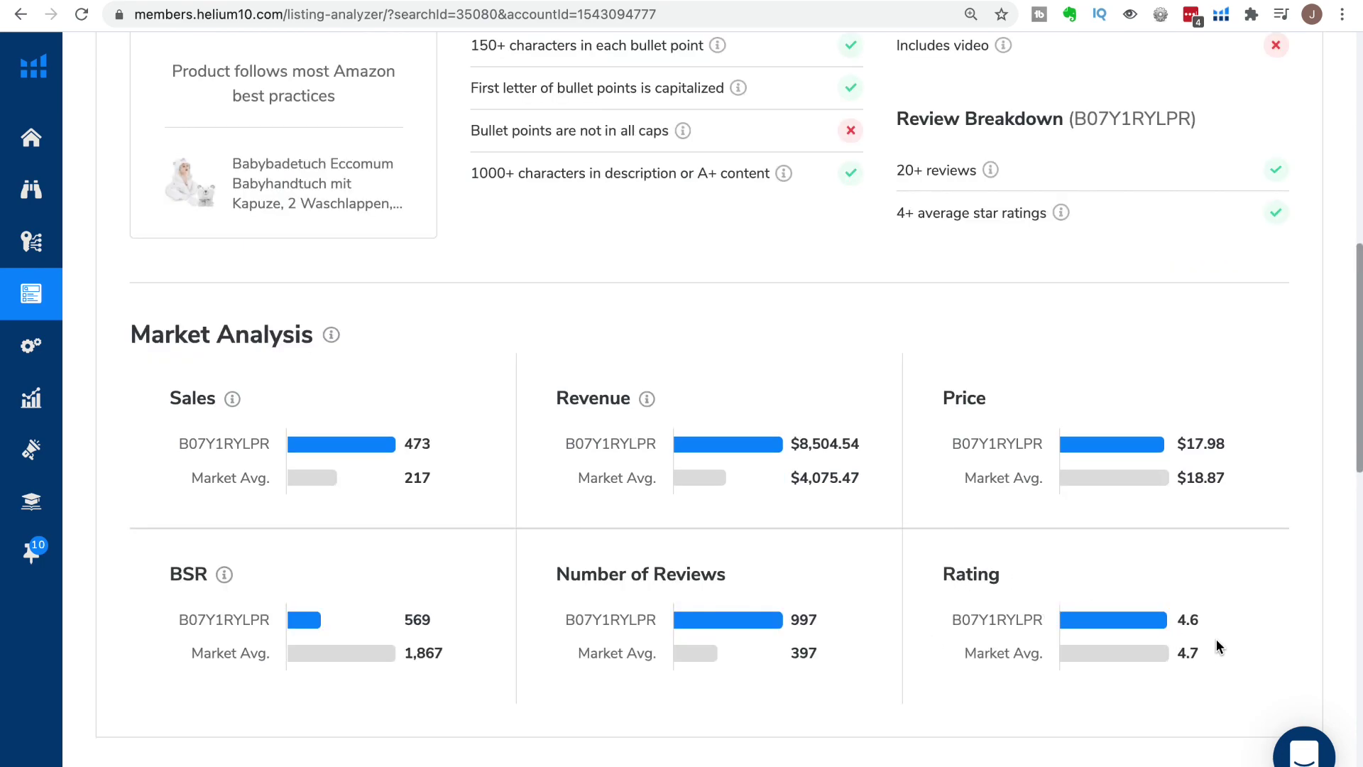
scroll(1196, 652, down, 2)
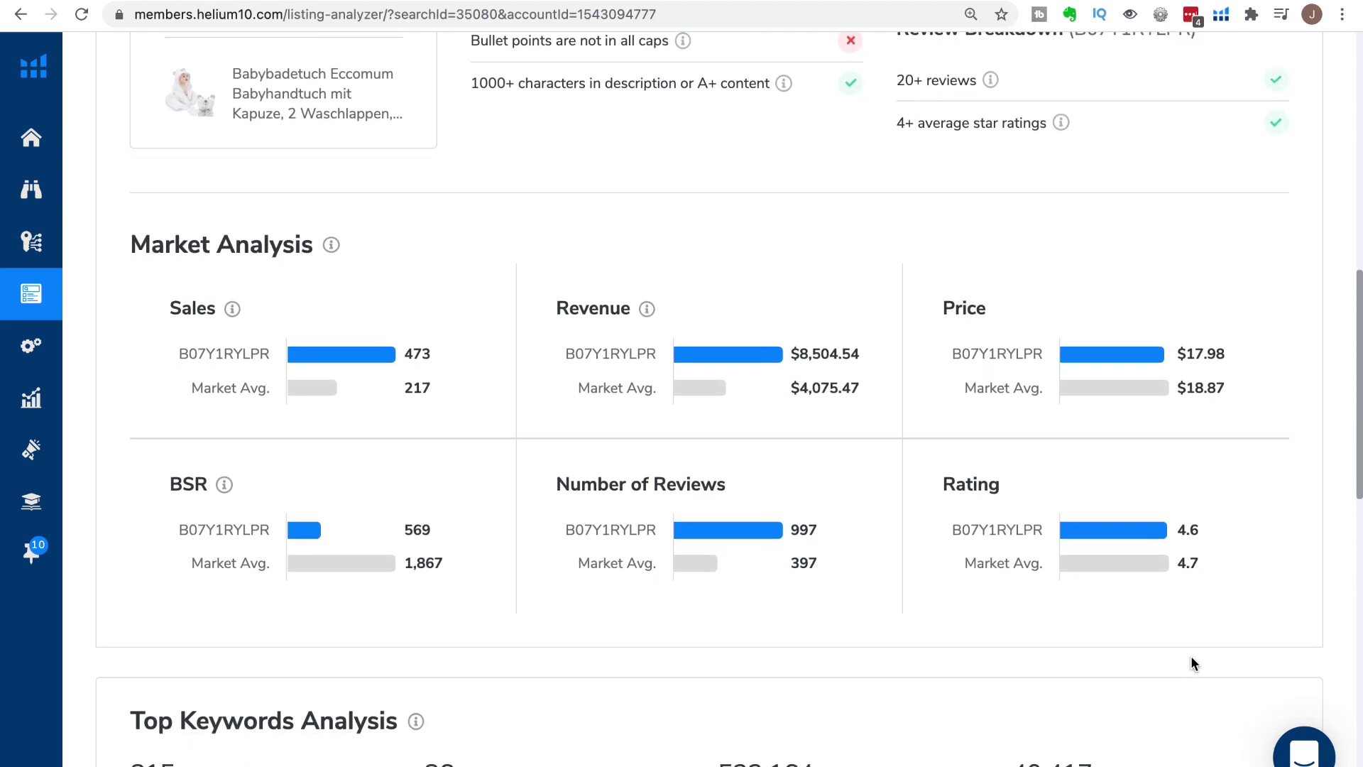
scroll(927, 659, up, 1)
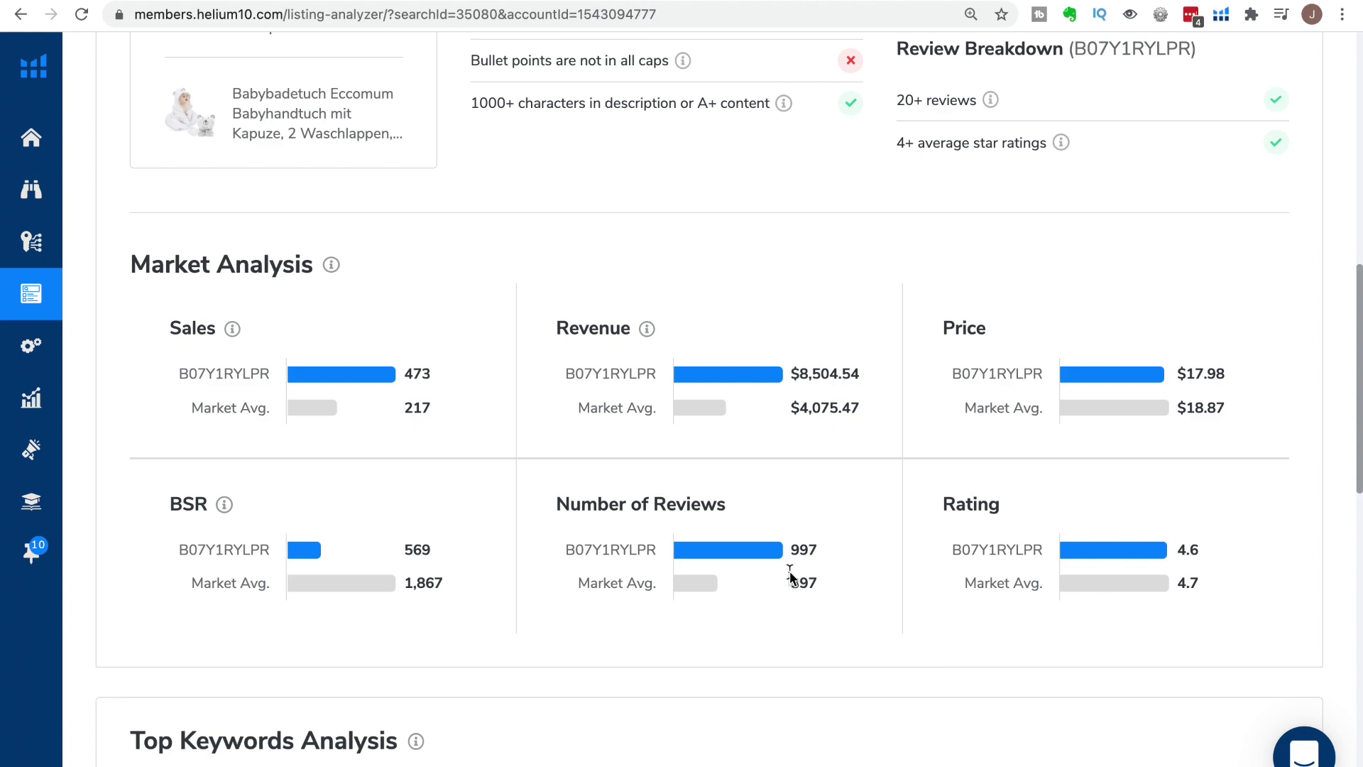
scroll(497, 426, up, 7)
scroll(458, 399, up, 4)
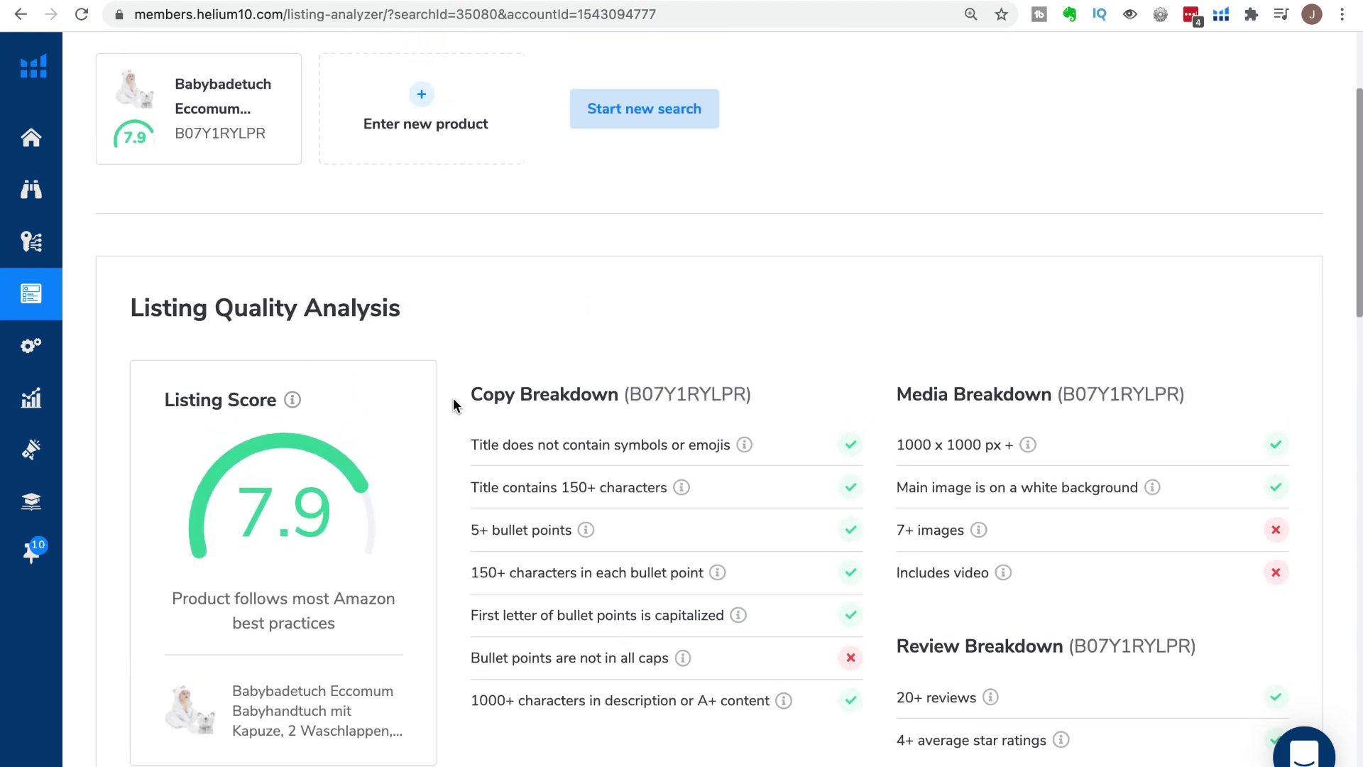
scroll(453, 398, down, 2)
scroll(453, 398, down, 10)
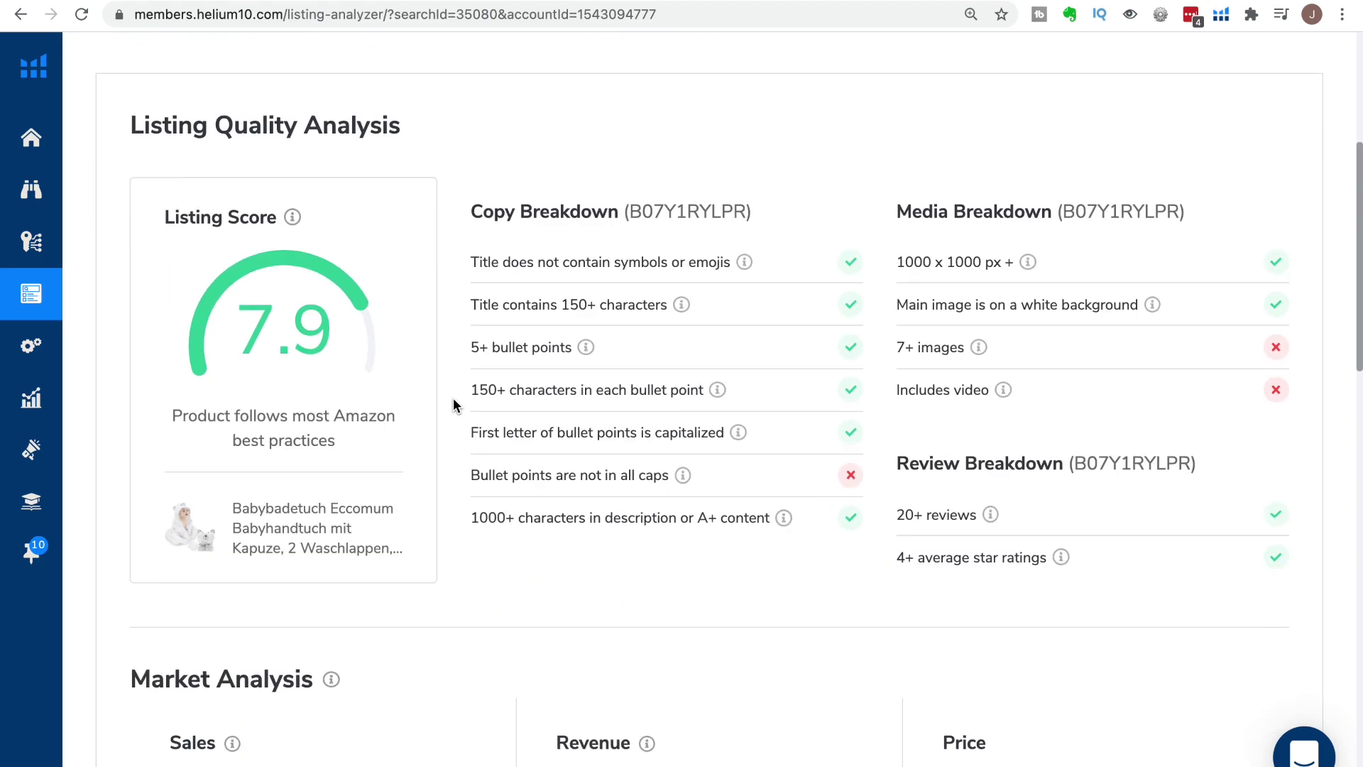
scroll(453, 405, down, 1)
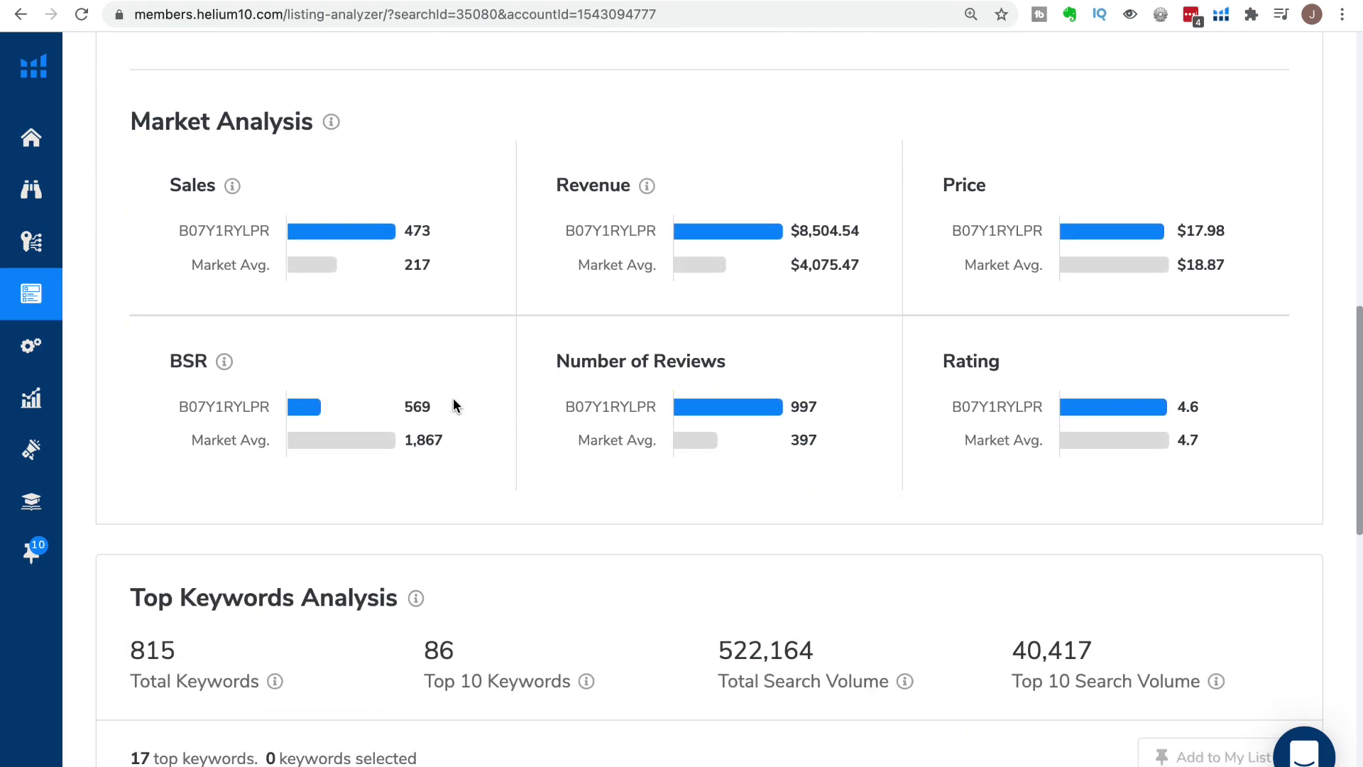
Examine the Top Keywords Analysis, including the keyword phrases, search volumes, Amazon's Choice badges and organic ranks.
scroll(457, 407, down, 3)
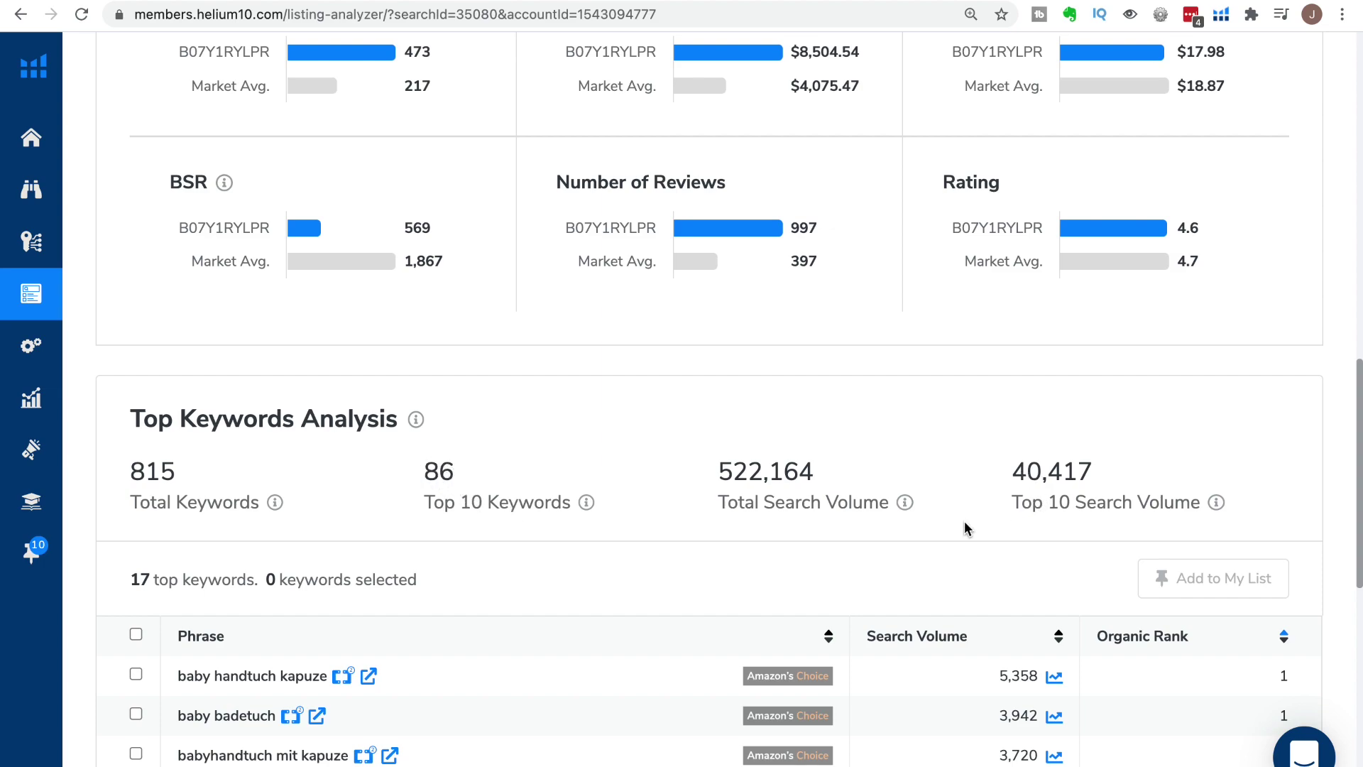
scroll(949, 527, down, 6)
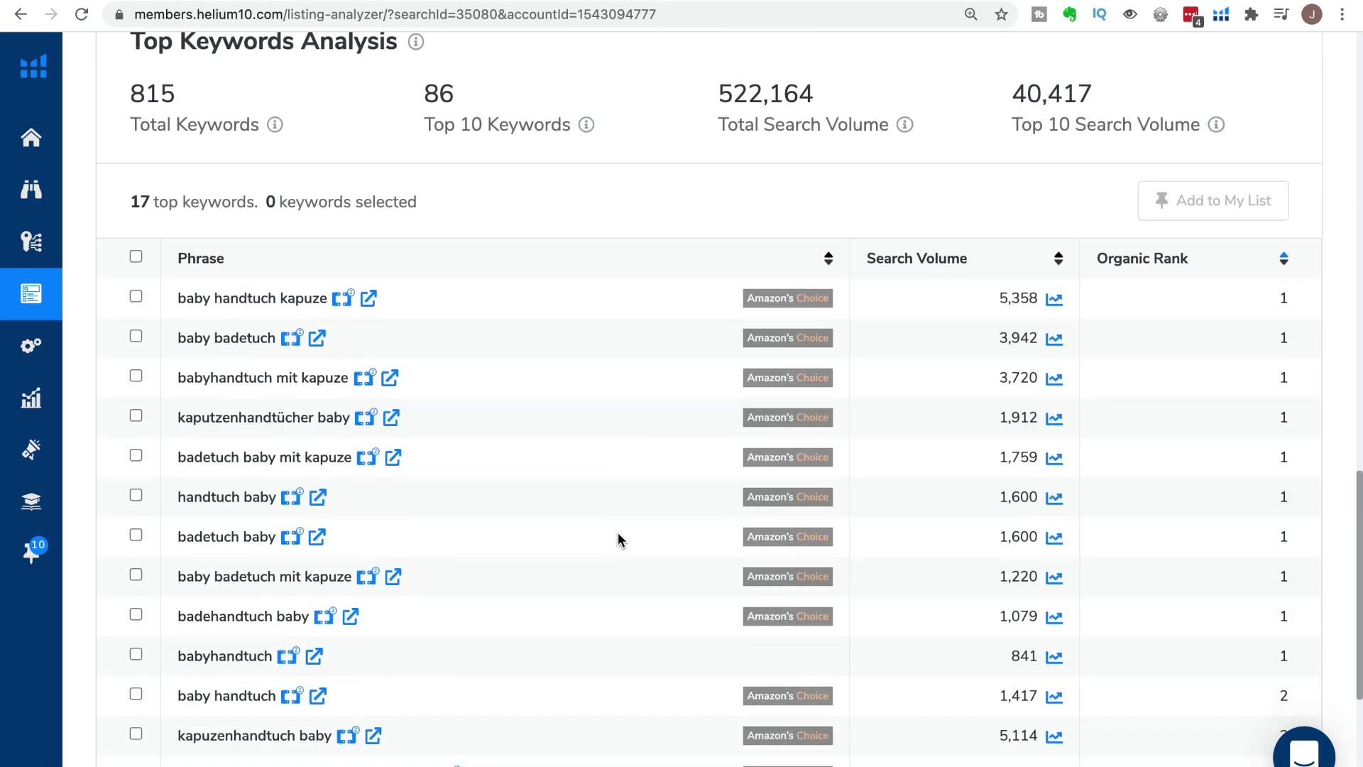
scroll(662, 495, down, 1)
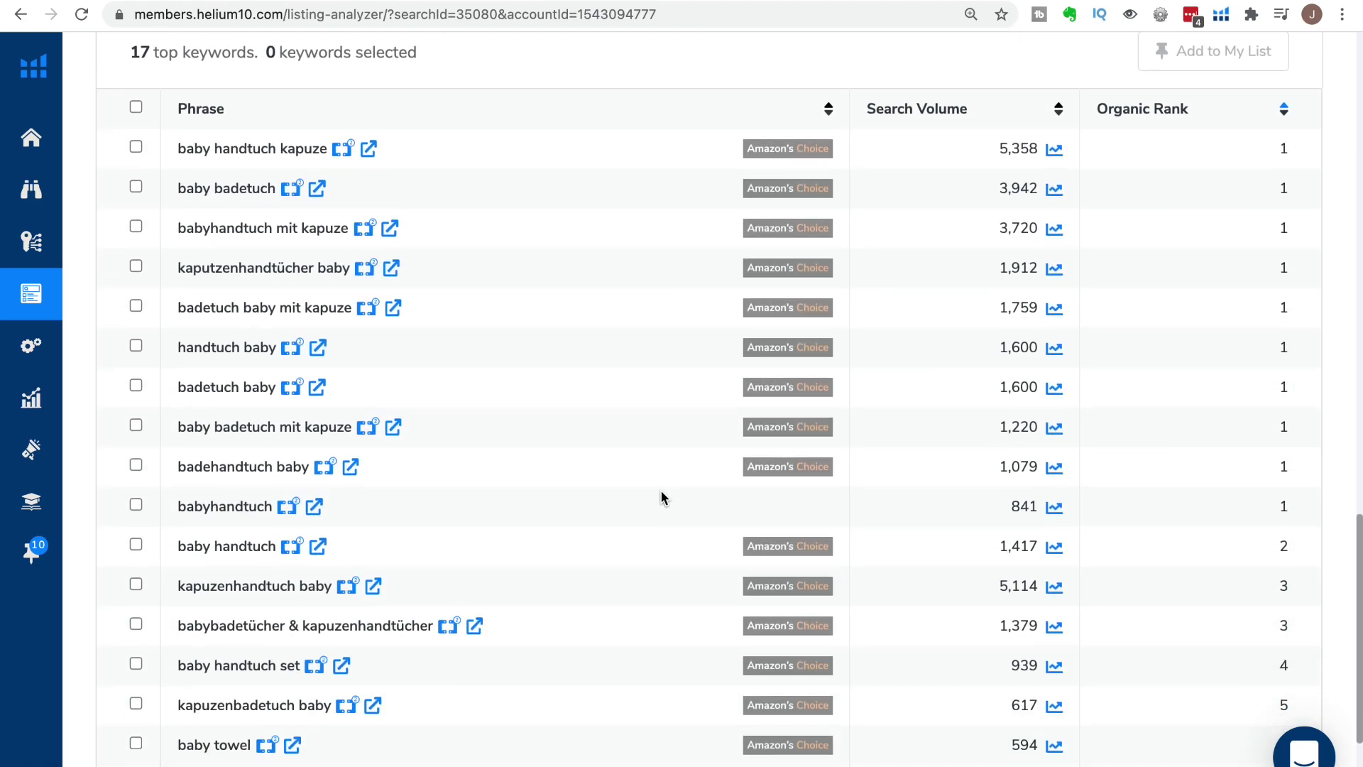
scroll(662, 497, down, 1)
scroll(663, 495, up, 18)
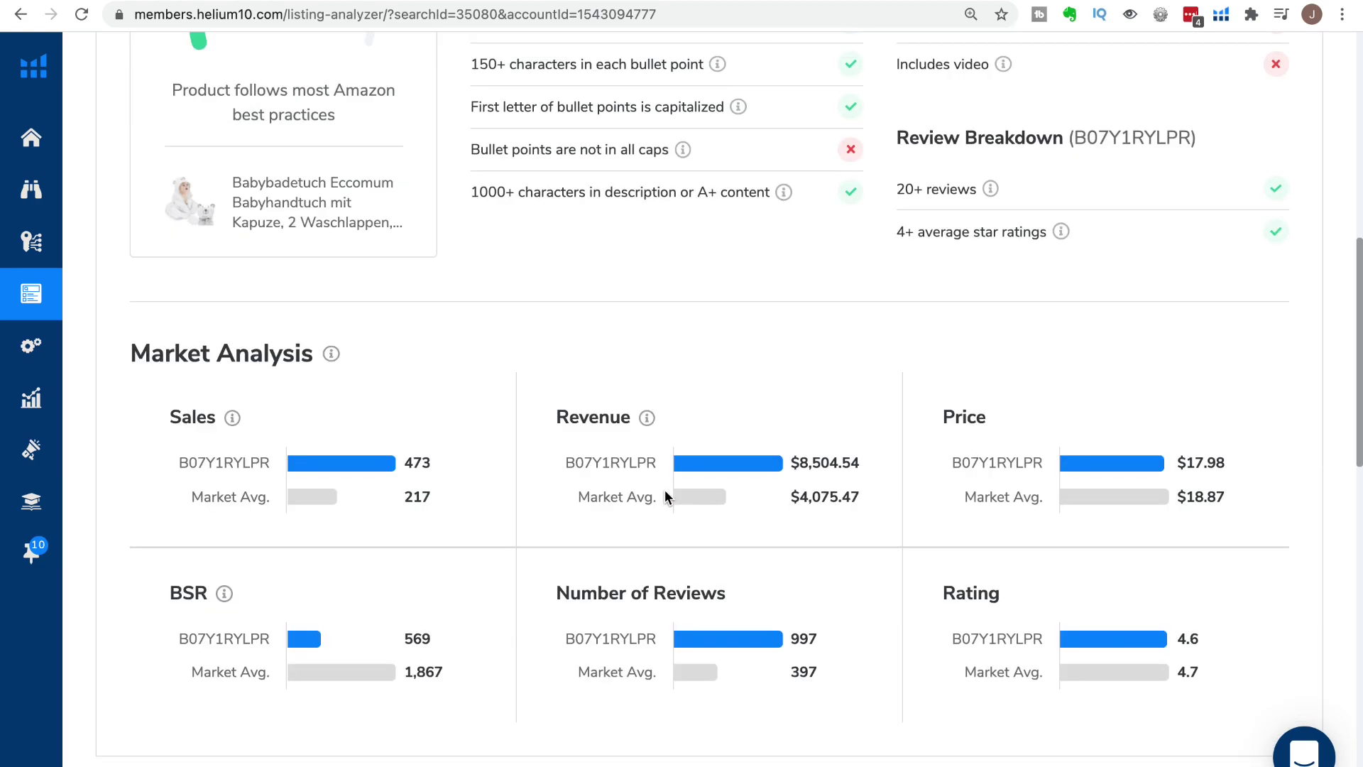
scroll(666, 490, up, 5)
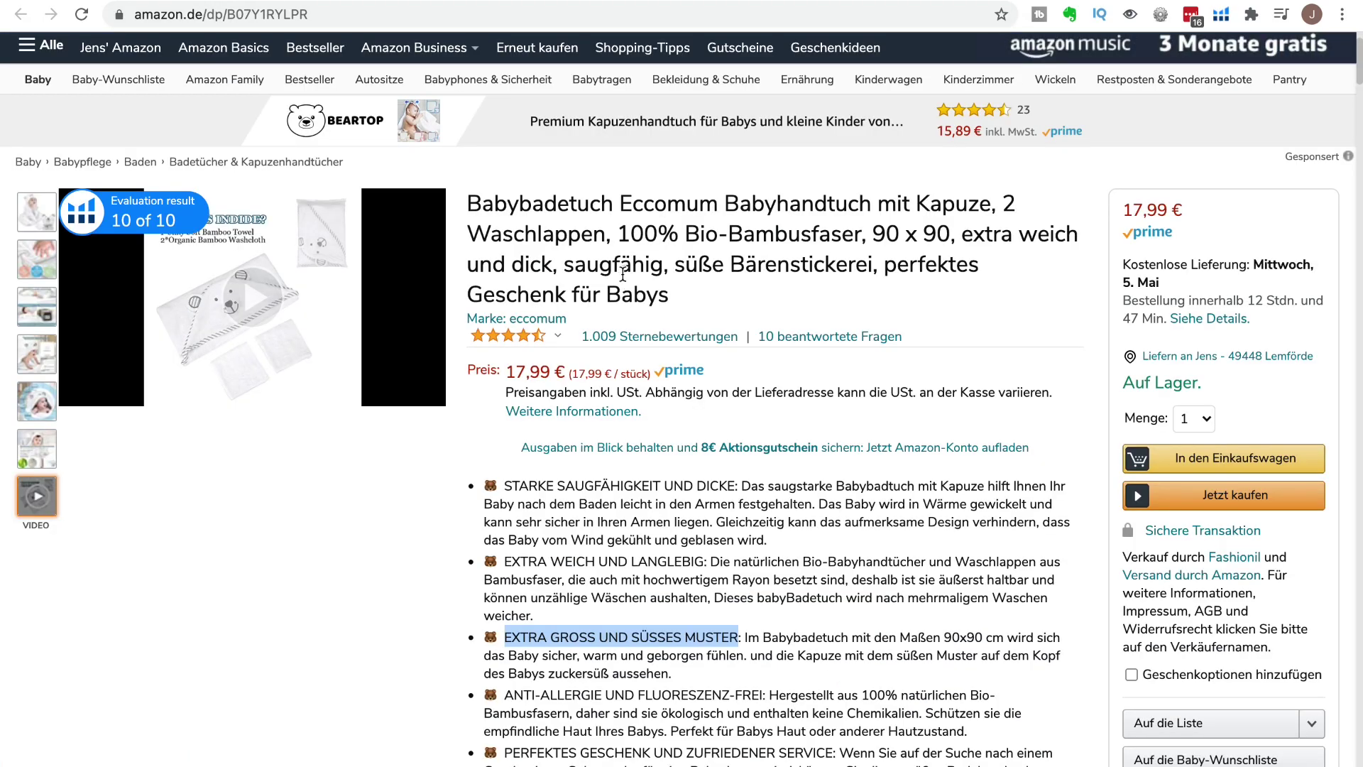
Open the sponsored KeaBabies bamboo hooded towel from the Amazon listing and copy its ASIN B075QCPBWD from the page address.
scroll(774, 387, down, 6)
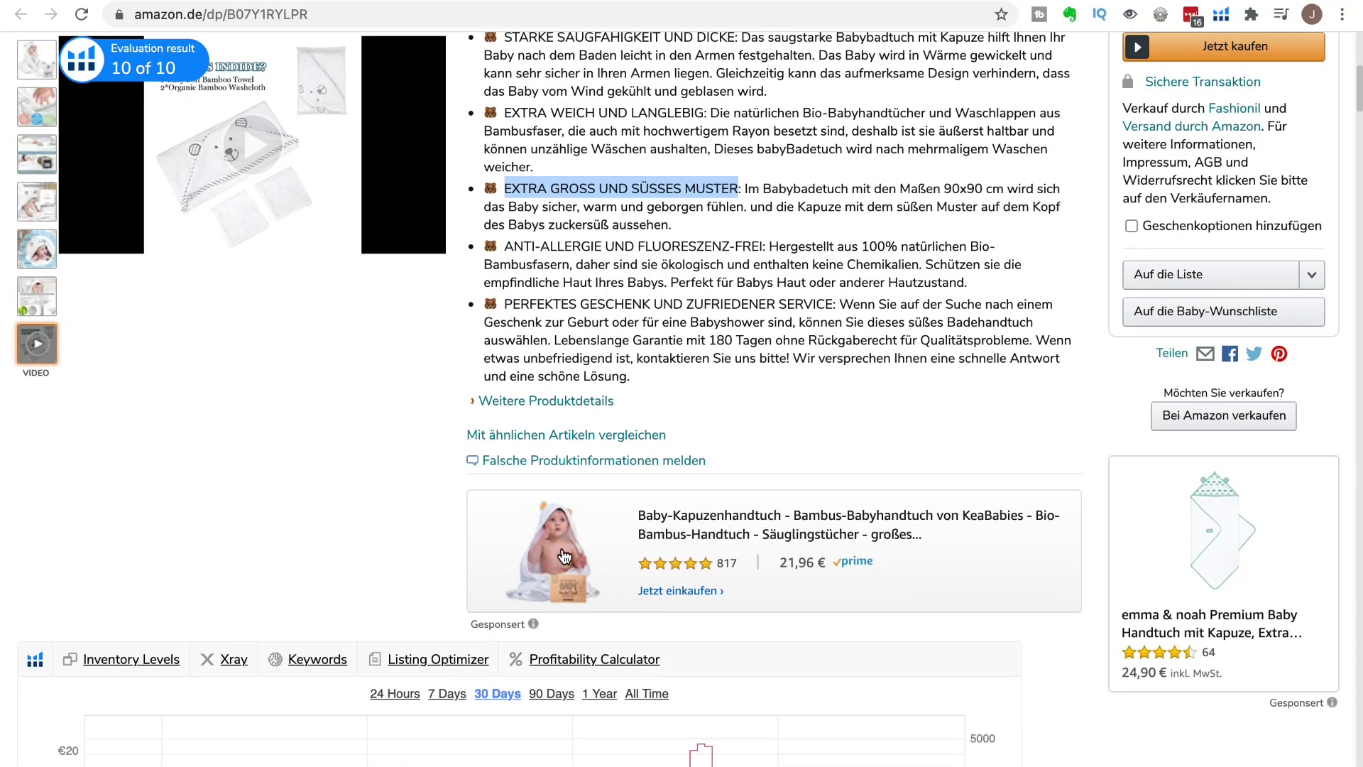
click(564, 556)
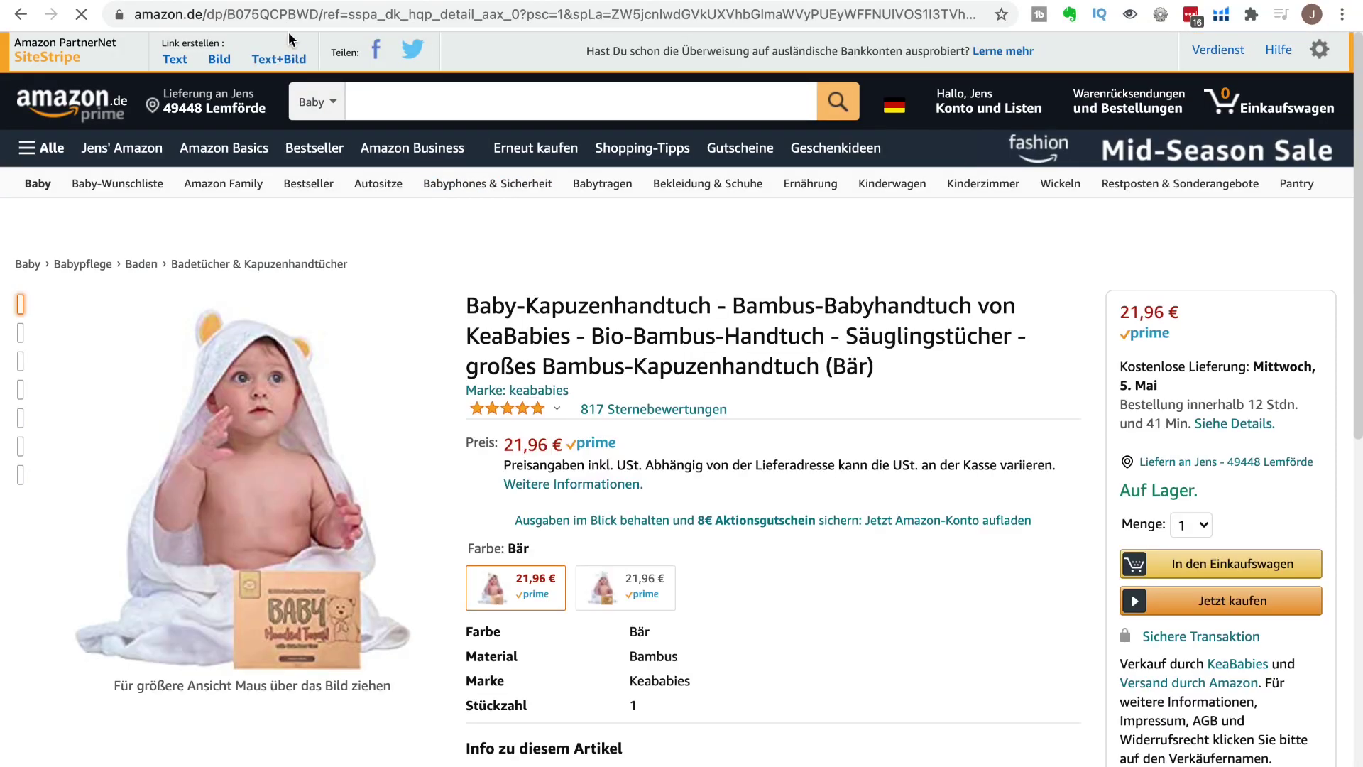
double_click(286, 15)
key(ctrl+c)
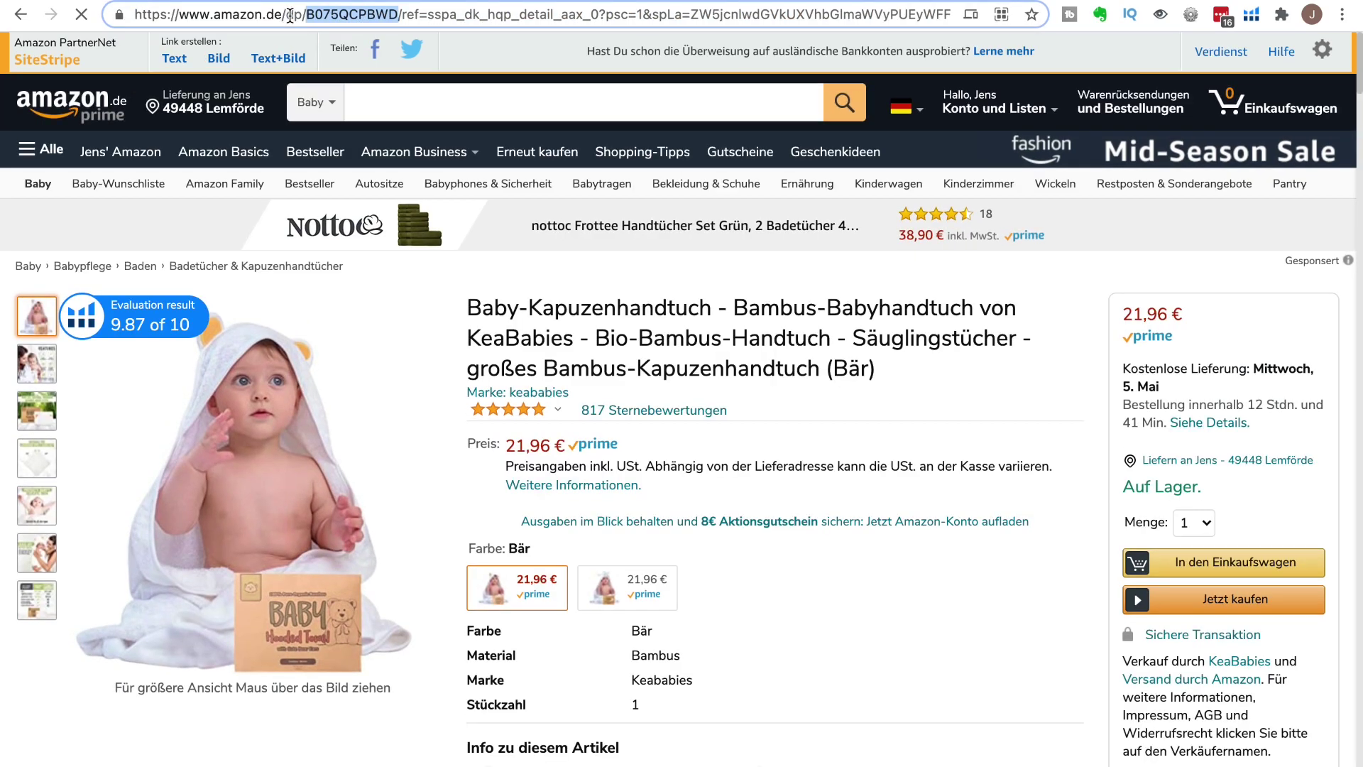
In Listing Analyzer, add ASIN B075QCPBWD as a second product.
click(232, 1)
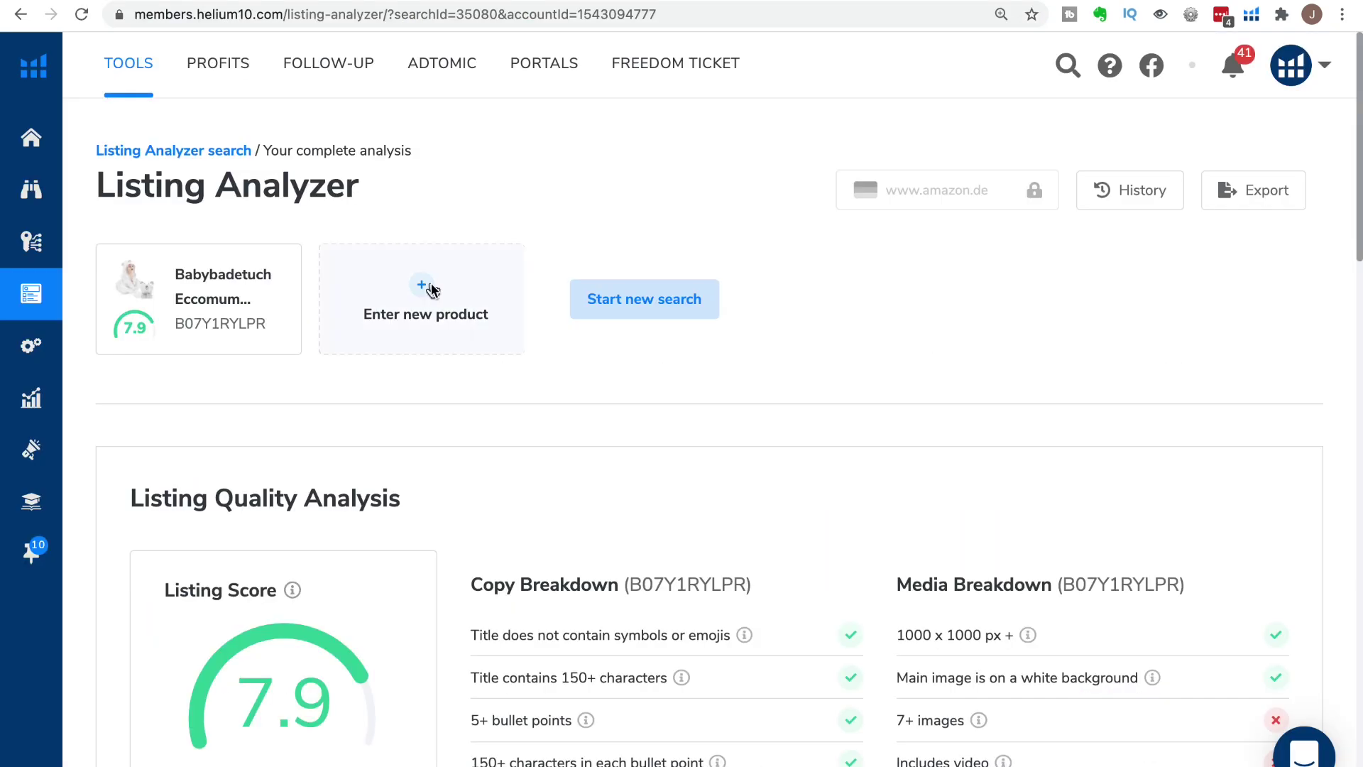
click(430, 296)
key(ctrl+v)
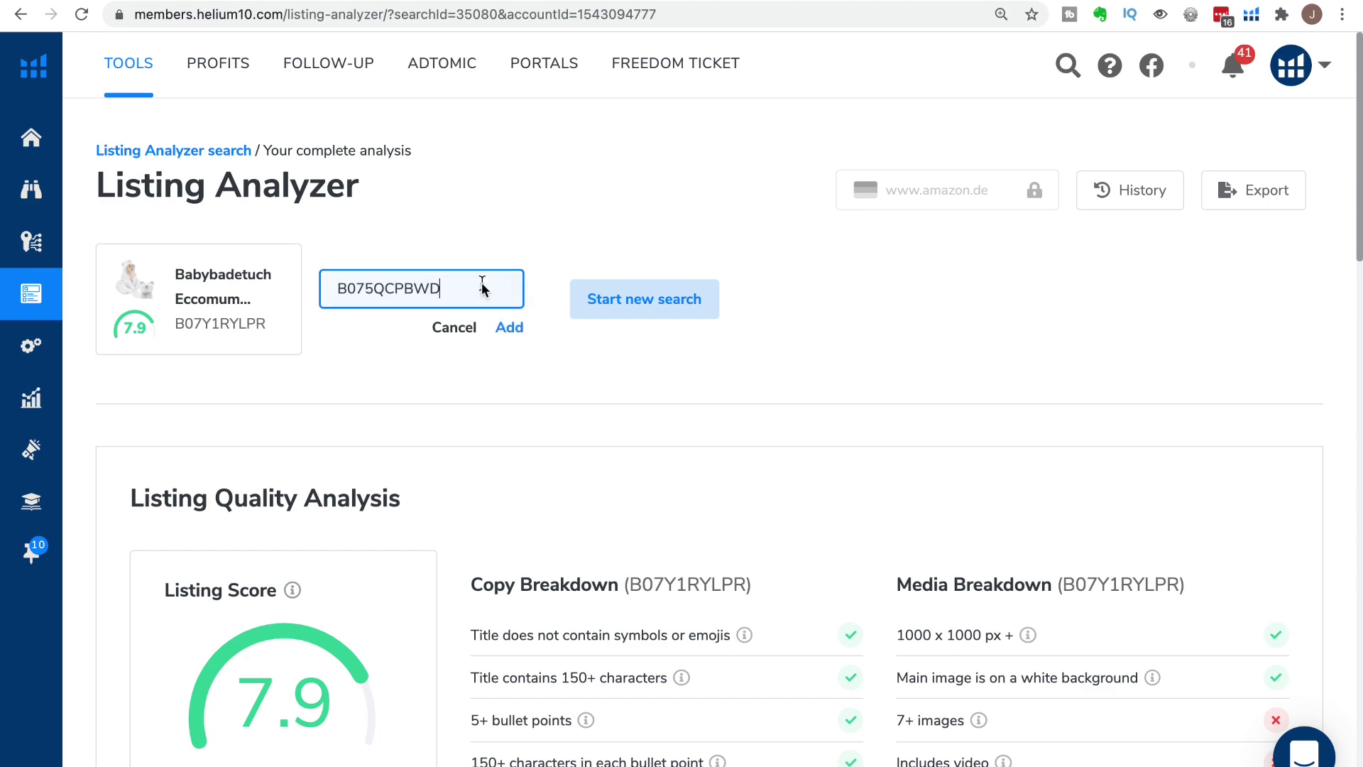
click(509, 334)
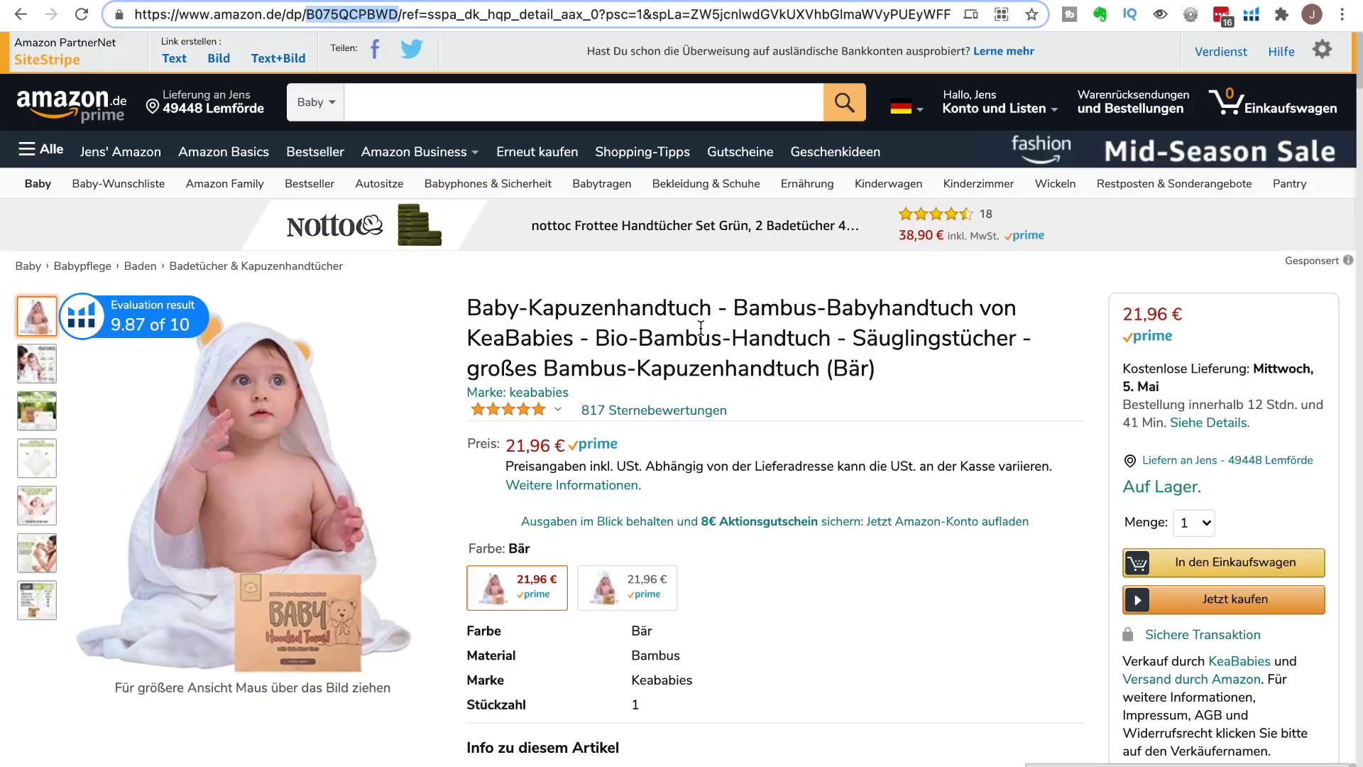
From the KeaBabies Amazon page, open the sponsored Kaome baby towel and copy its ASIN B08NXH7SP8 from the page address.
scroll(701, 328, down, 10)
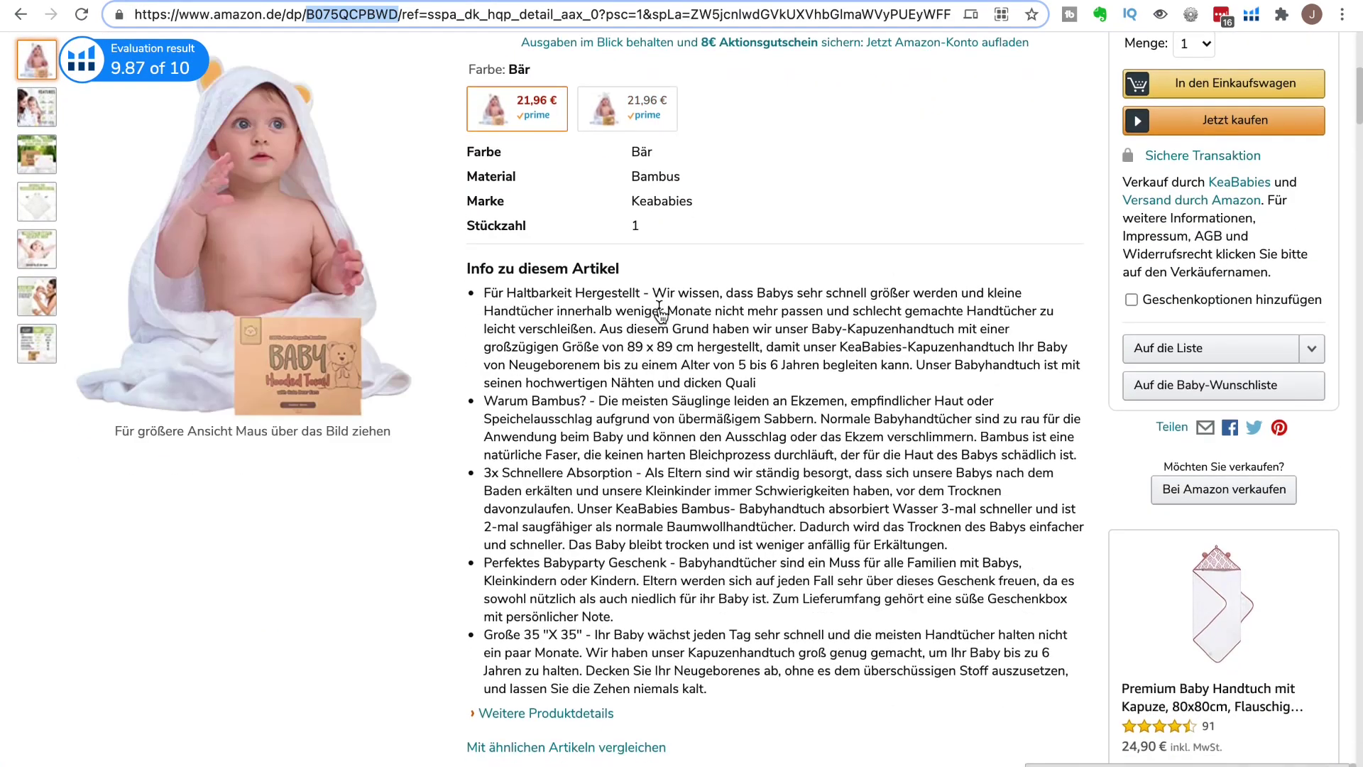
click(703, 564)
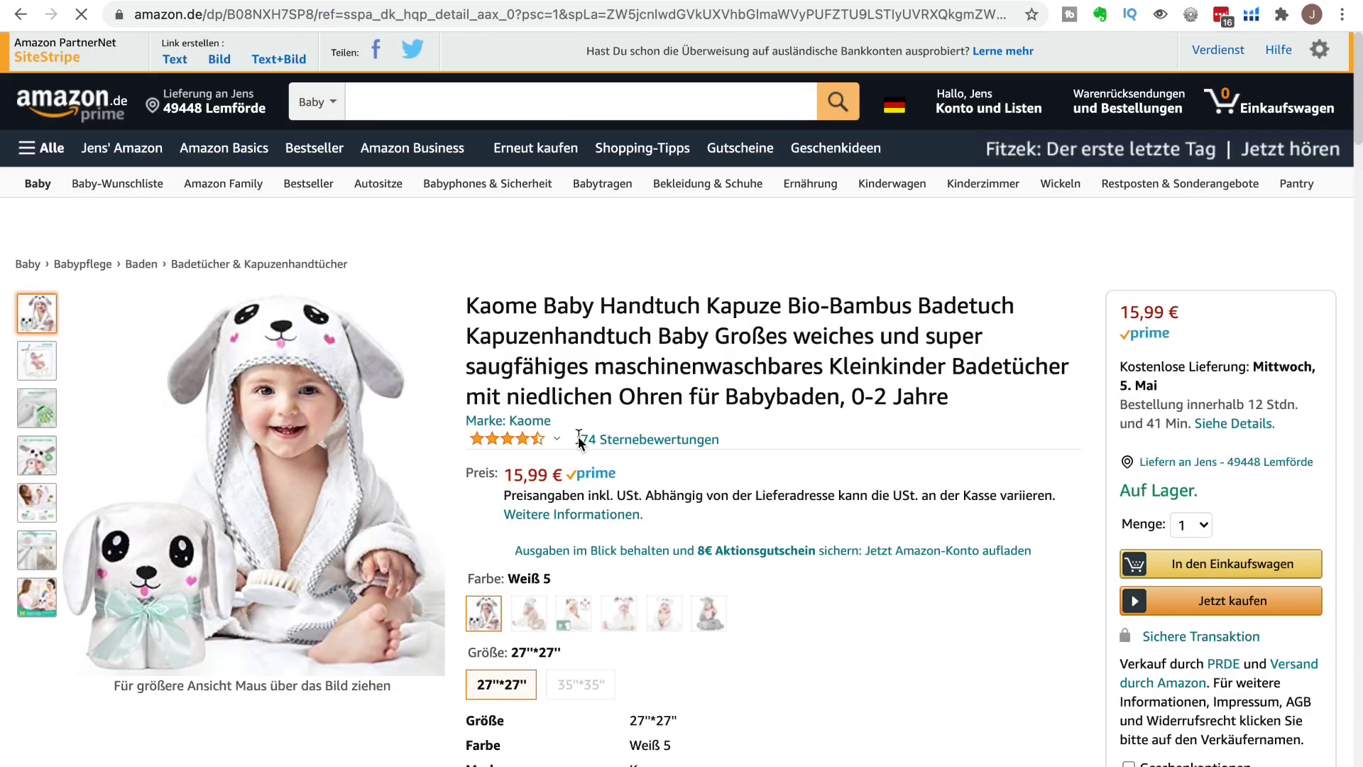
double_click(278, 16)
key(ctrl+c)
In Listing Analyzer, add ASIN B08NXH7SP8 as a third product and run the analysis for all three listings.
key(ctrl+Tab)
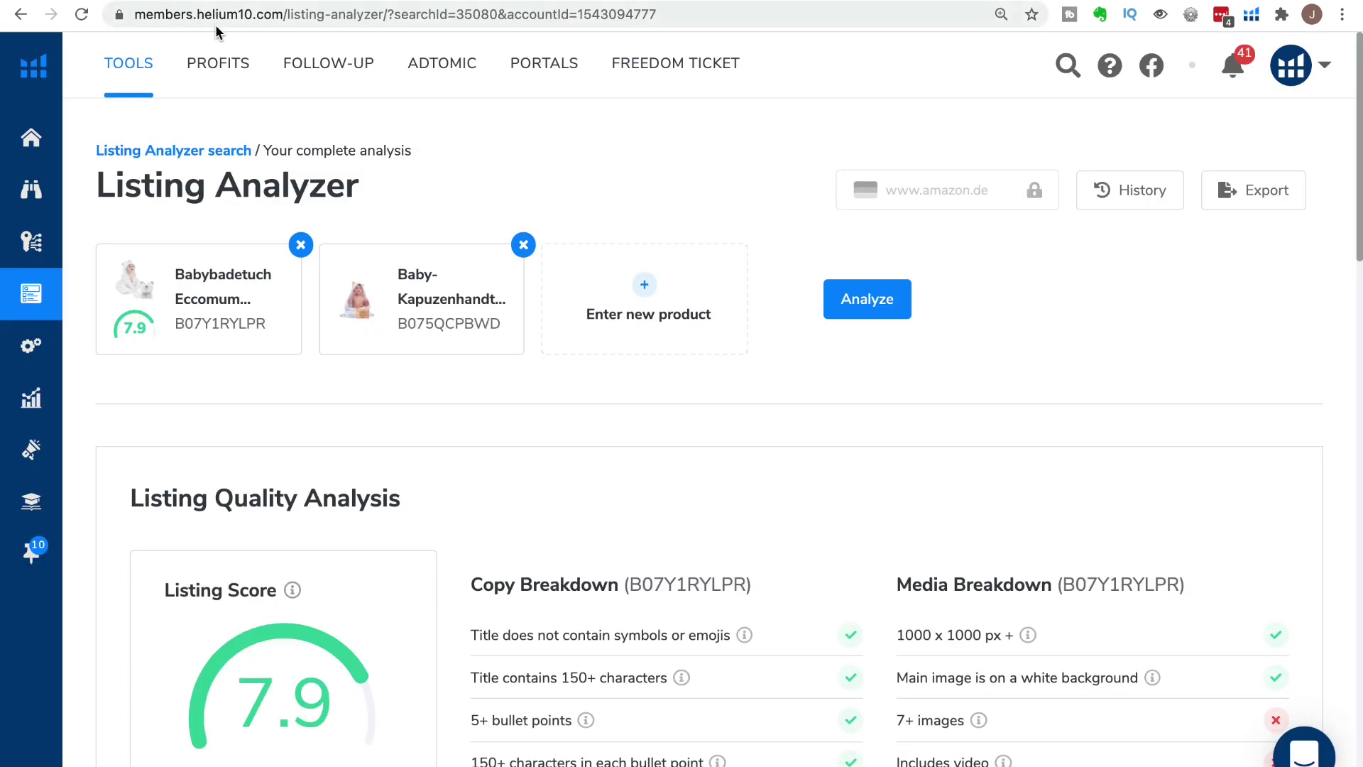
click(653, 298)
key(ctrl+v)
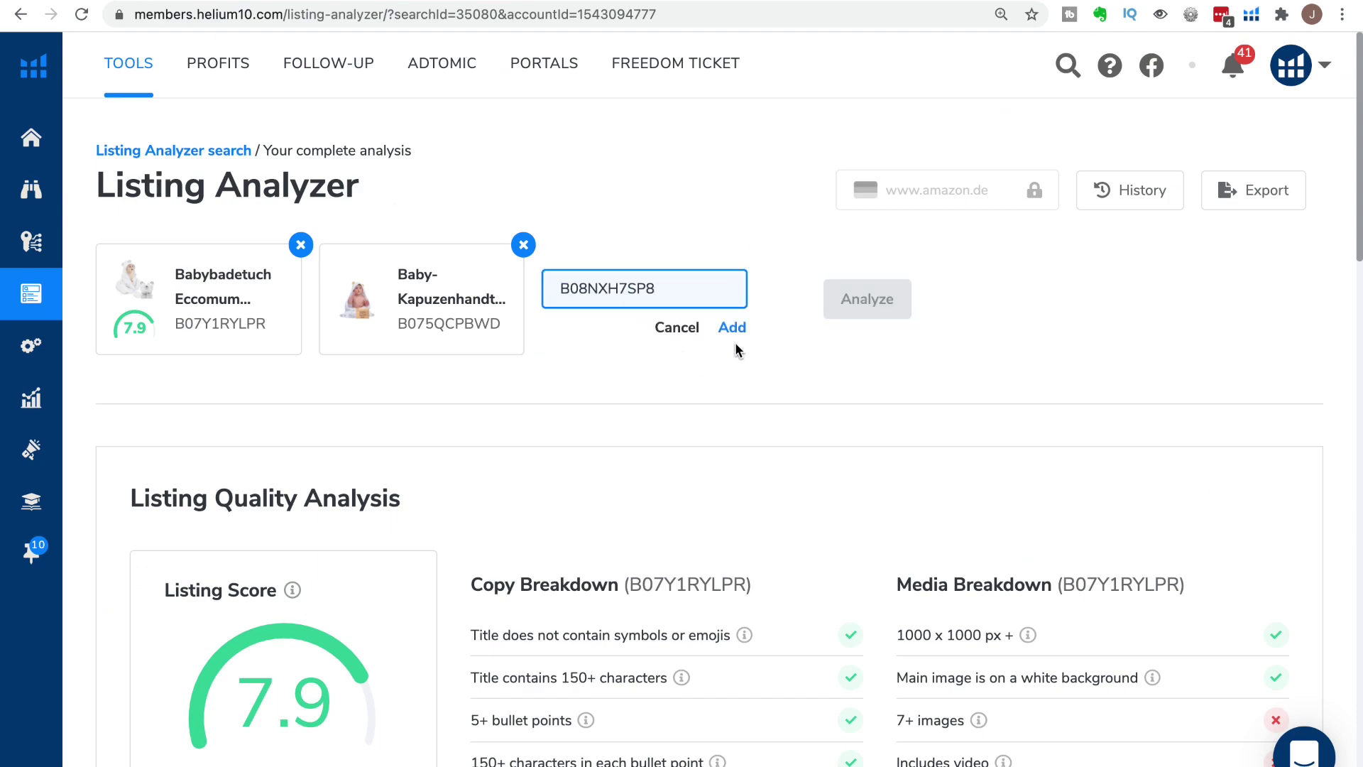
click(733, 330)
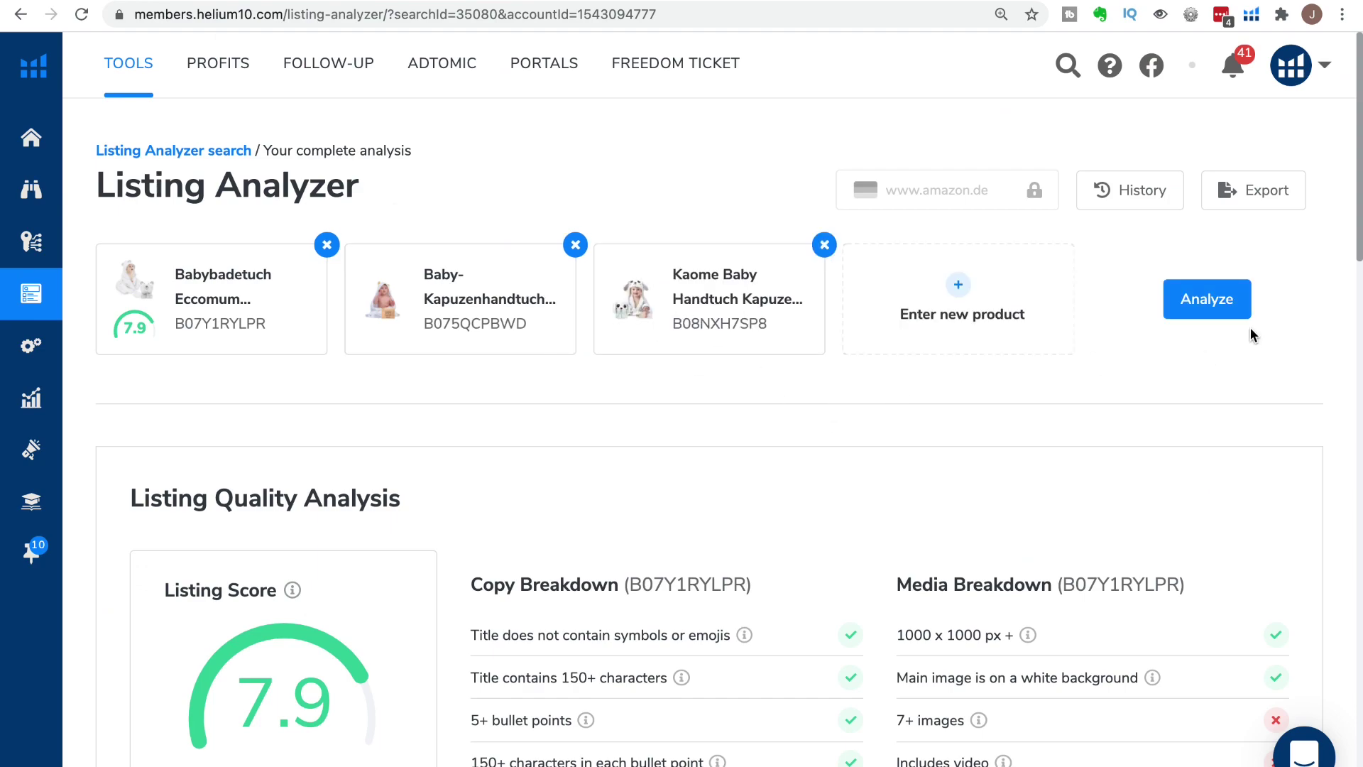
click(1215, 301)
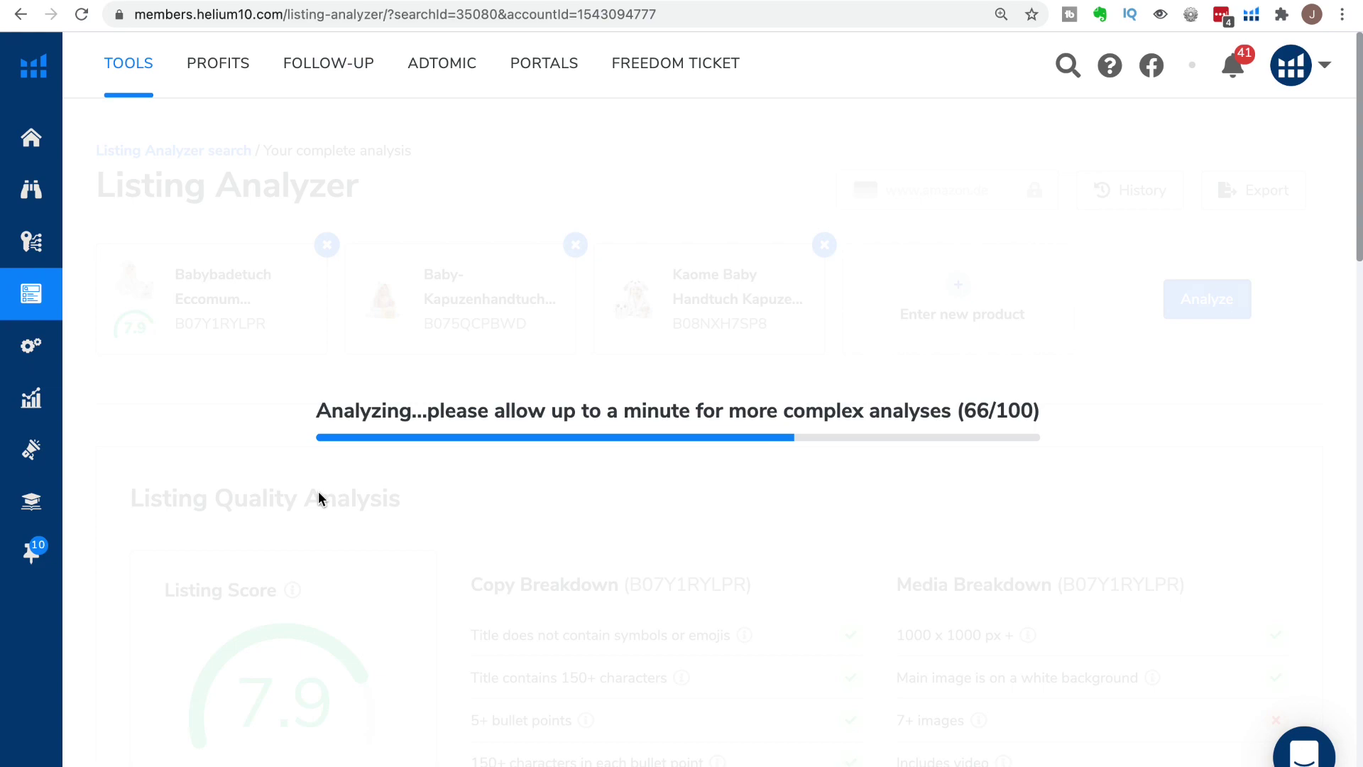
Examine the combined listing scores and which ASINs meet the title length, 5+ bullet points and 150+ characters per bullet criteria.
scroll(333, 377, down, 3)
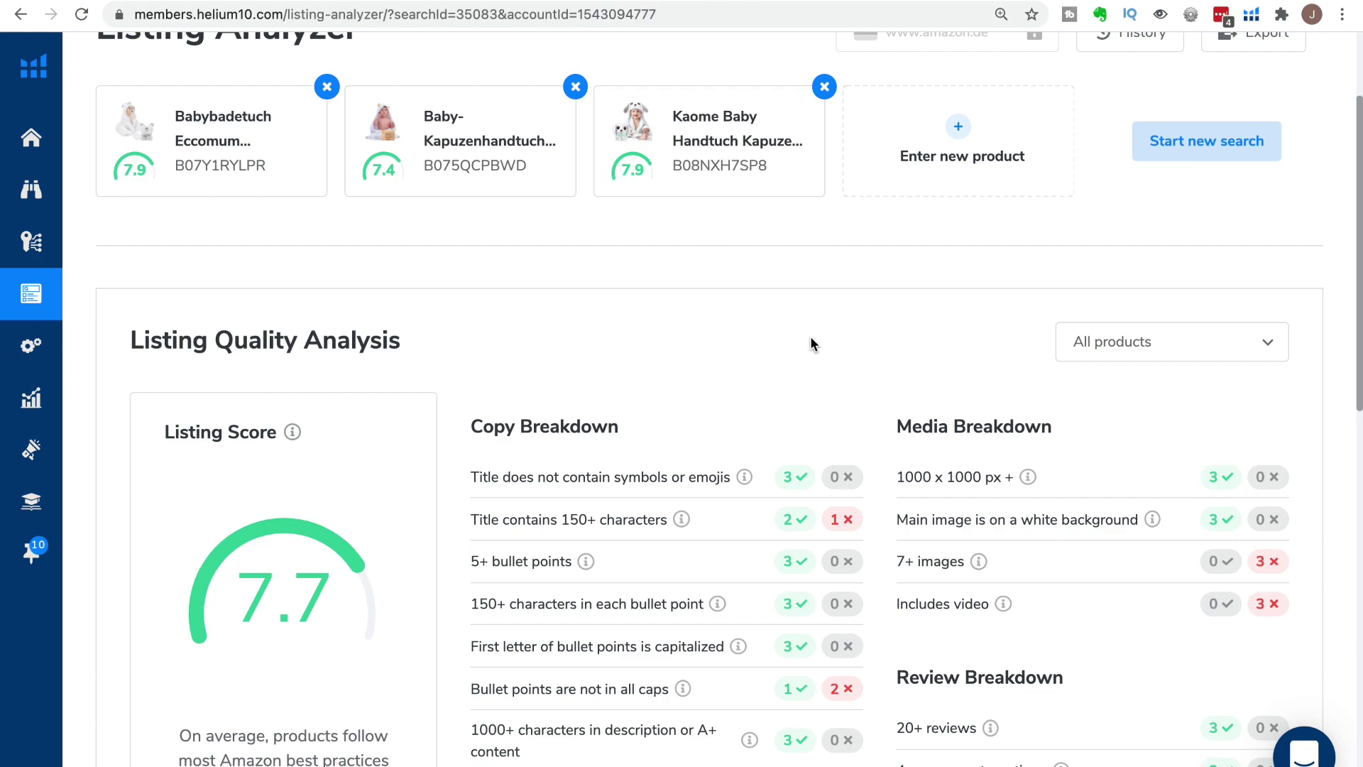
scroll(800, 363, down, 1)
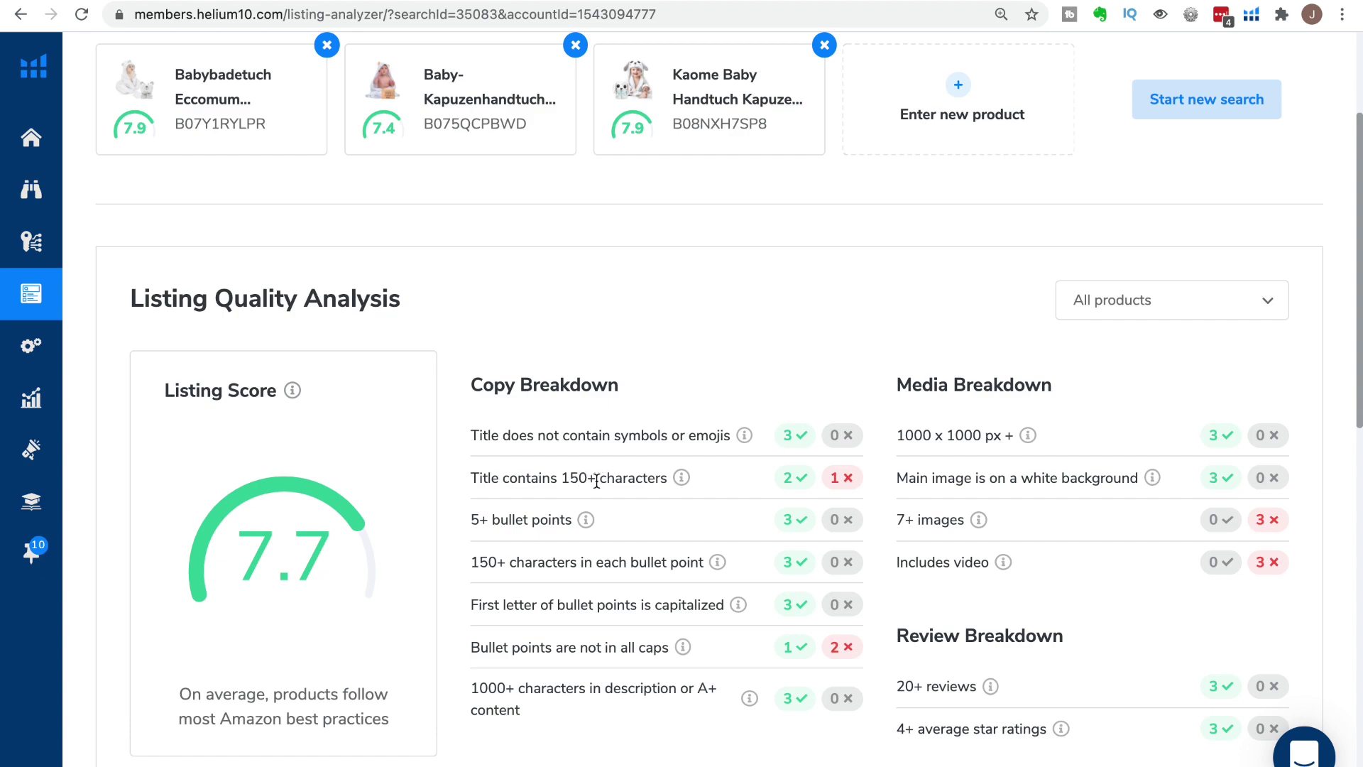
mouse_move(844, 480)
mouse_move(797, 529)
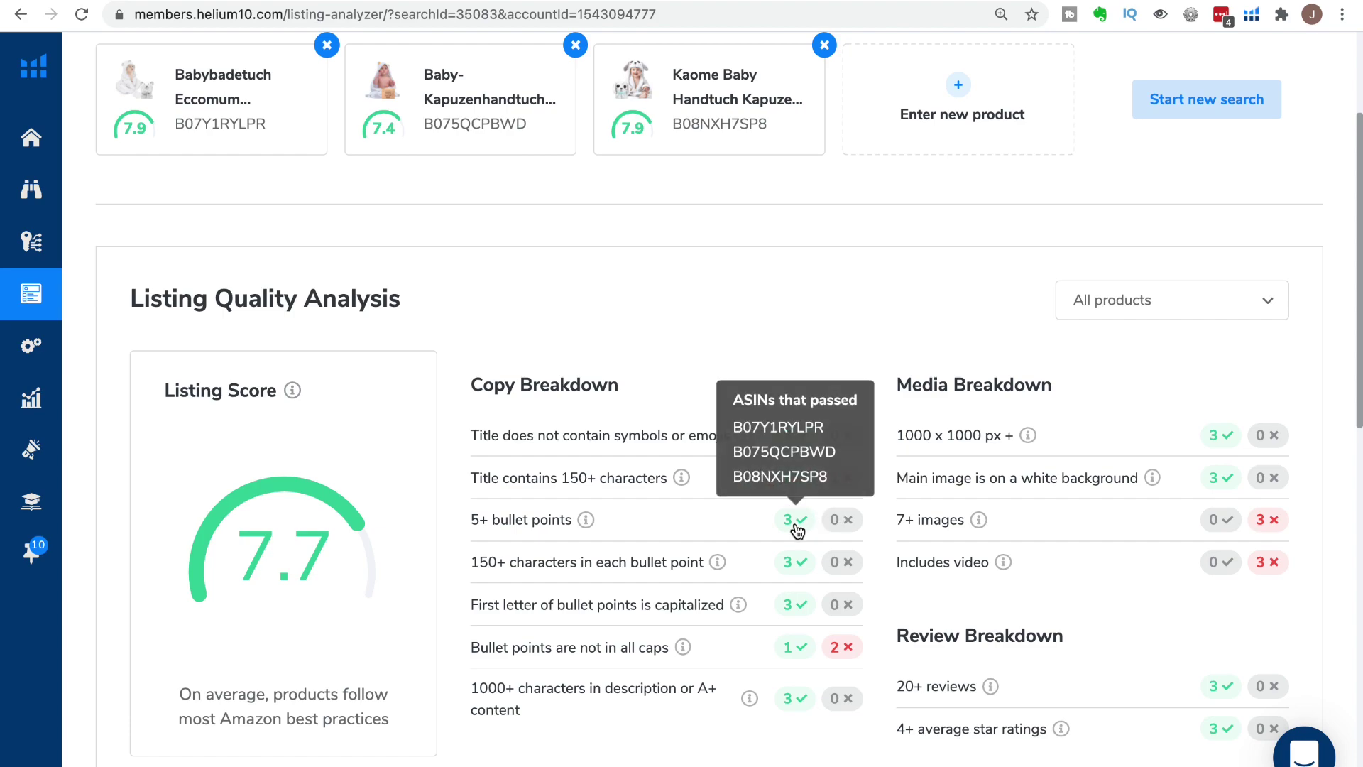
mouse_move(799, 577)
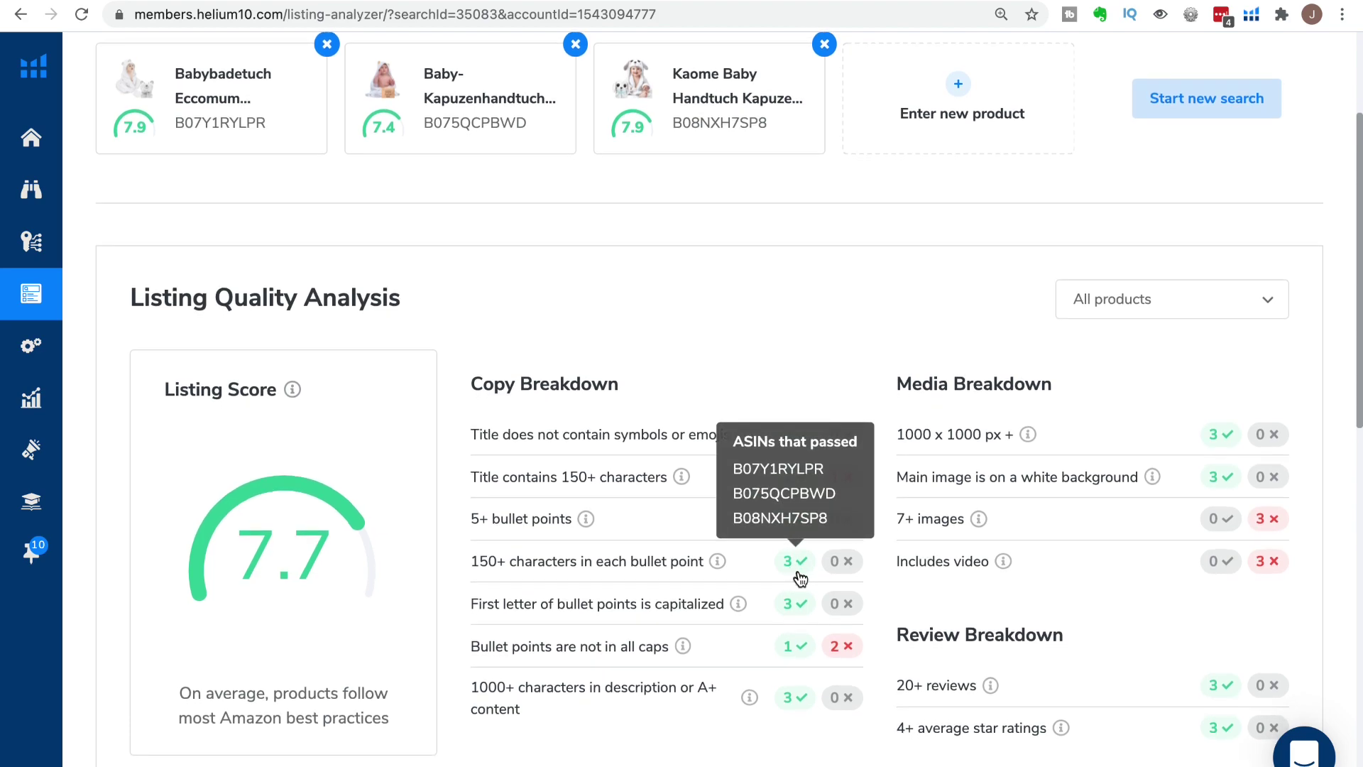
Check which ASINs pass and which fail the "Bullet points are not in all caps" criterion.
scroll(771, 624, up, 1)
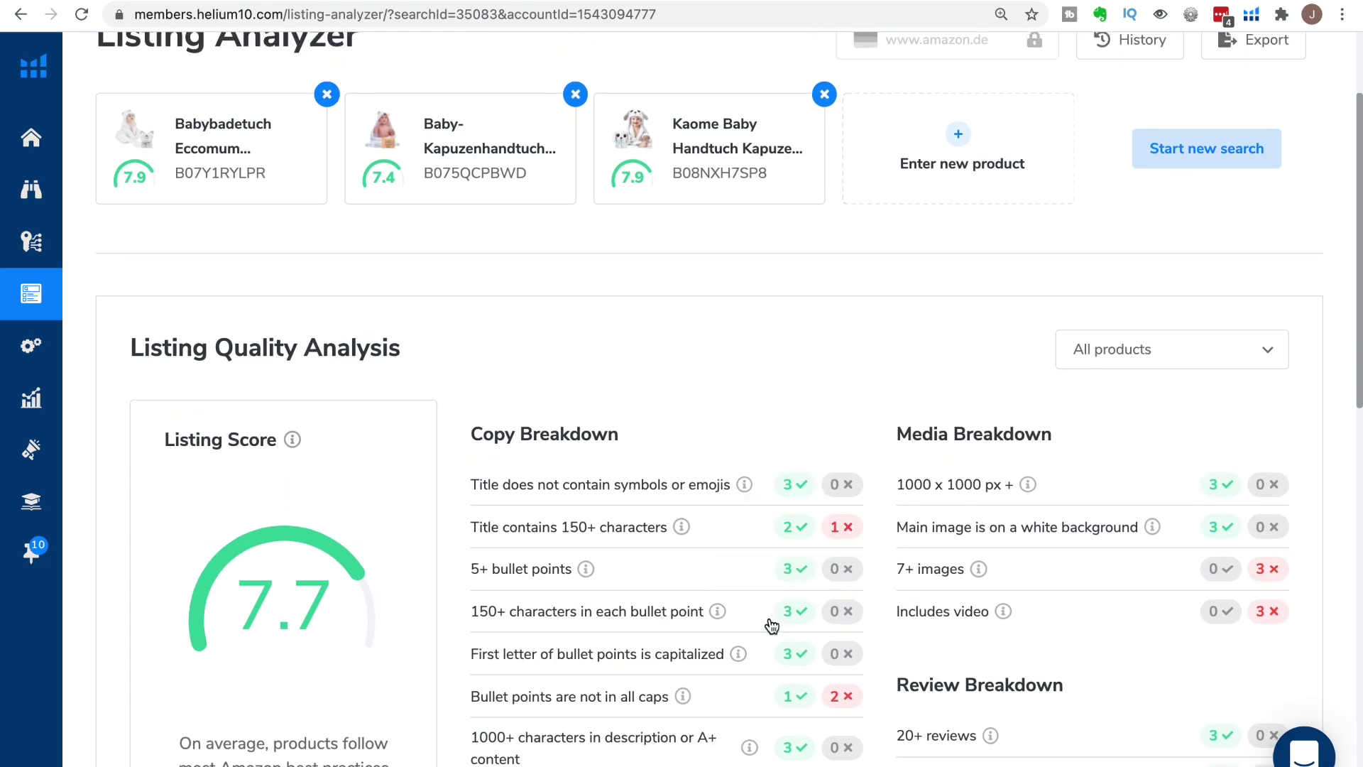
scroll(740, 641, down, 1)
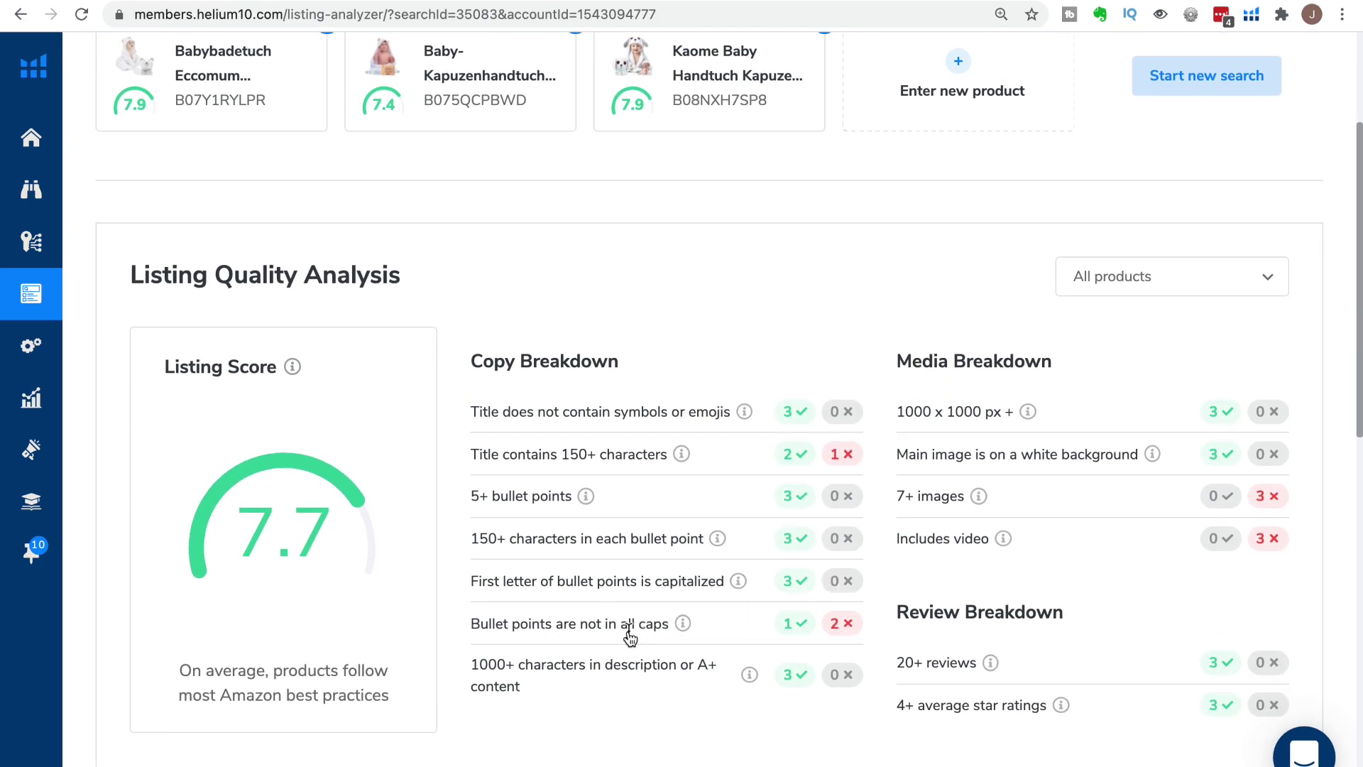
mouse_move(797, 630)
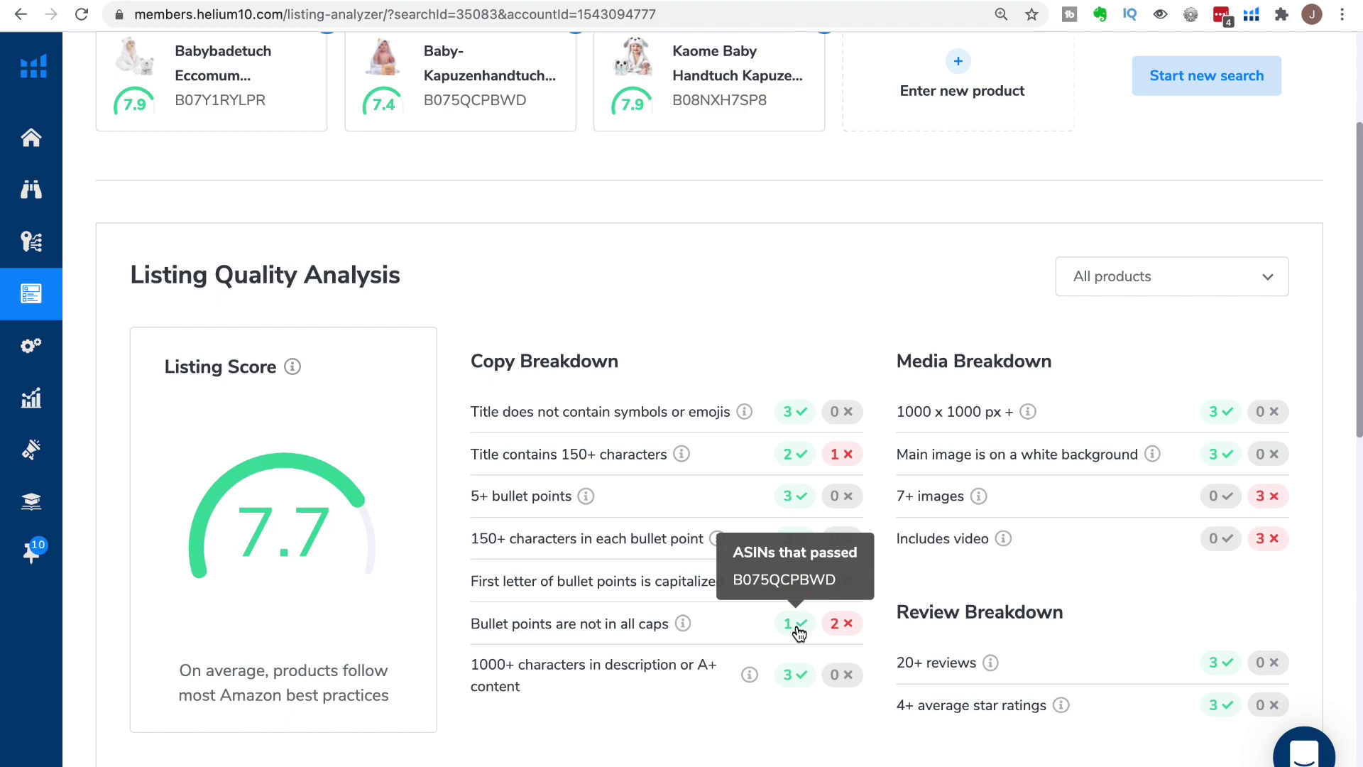
mouse_move(840, 632)
scroll(502, 143, down, 1)
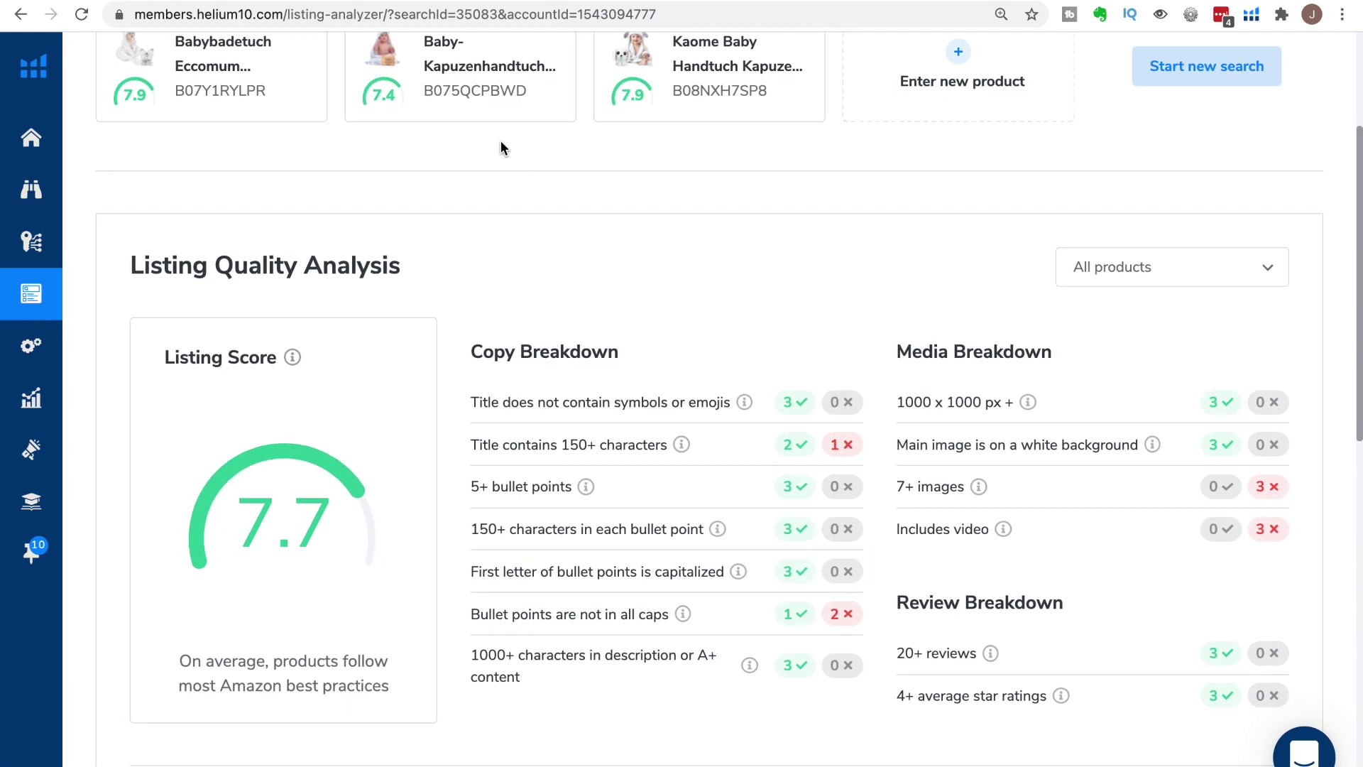
Copy ASIN B075QCPBWD from its Listing Analyzer card and open that product on Amazon by replacing the ASIN in the Kaome page's address.
drag(529, 96, 421, 97)
key(ctrl+c)
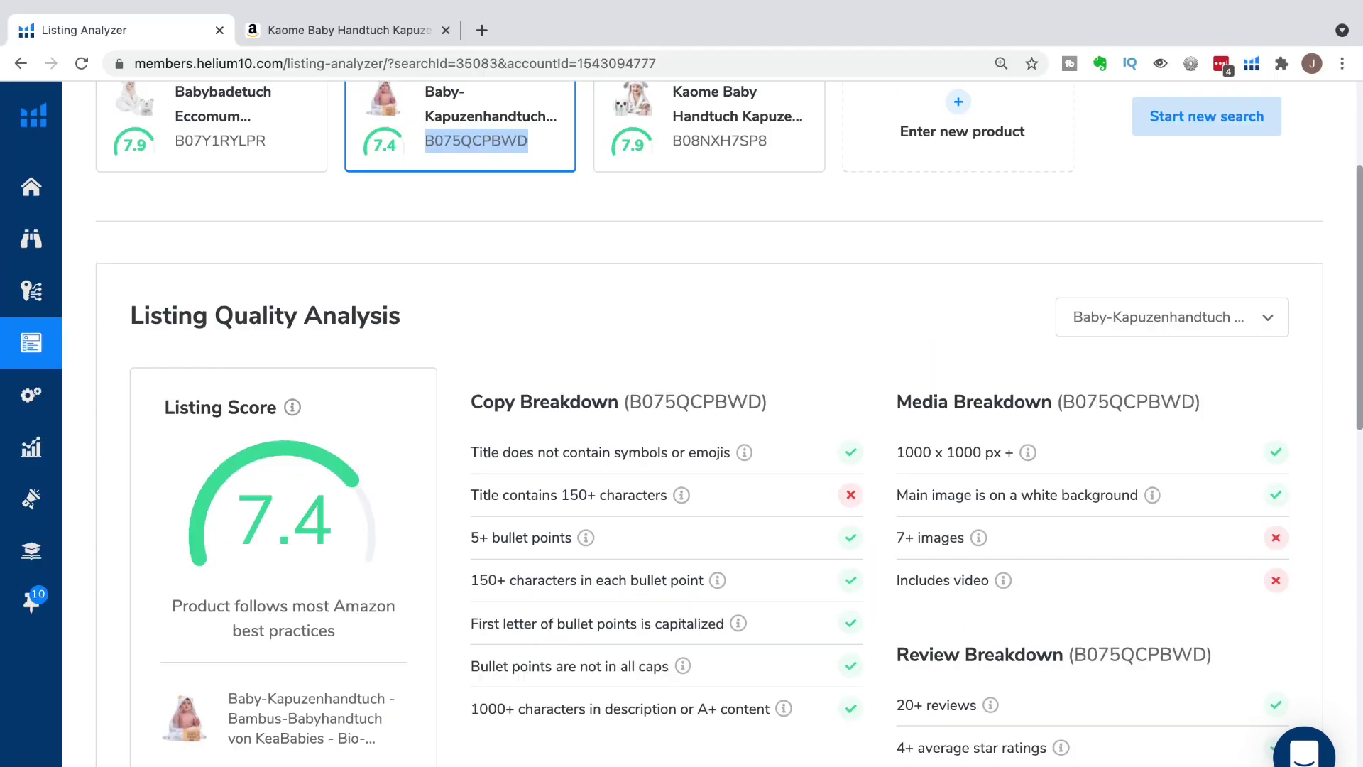
click(359, 20)
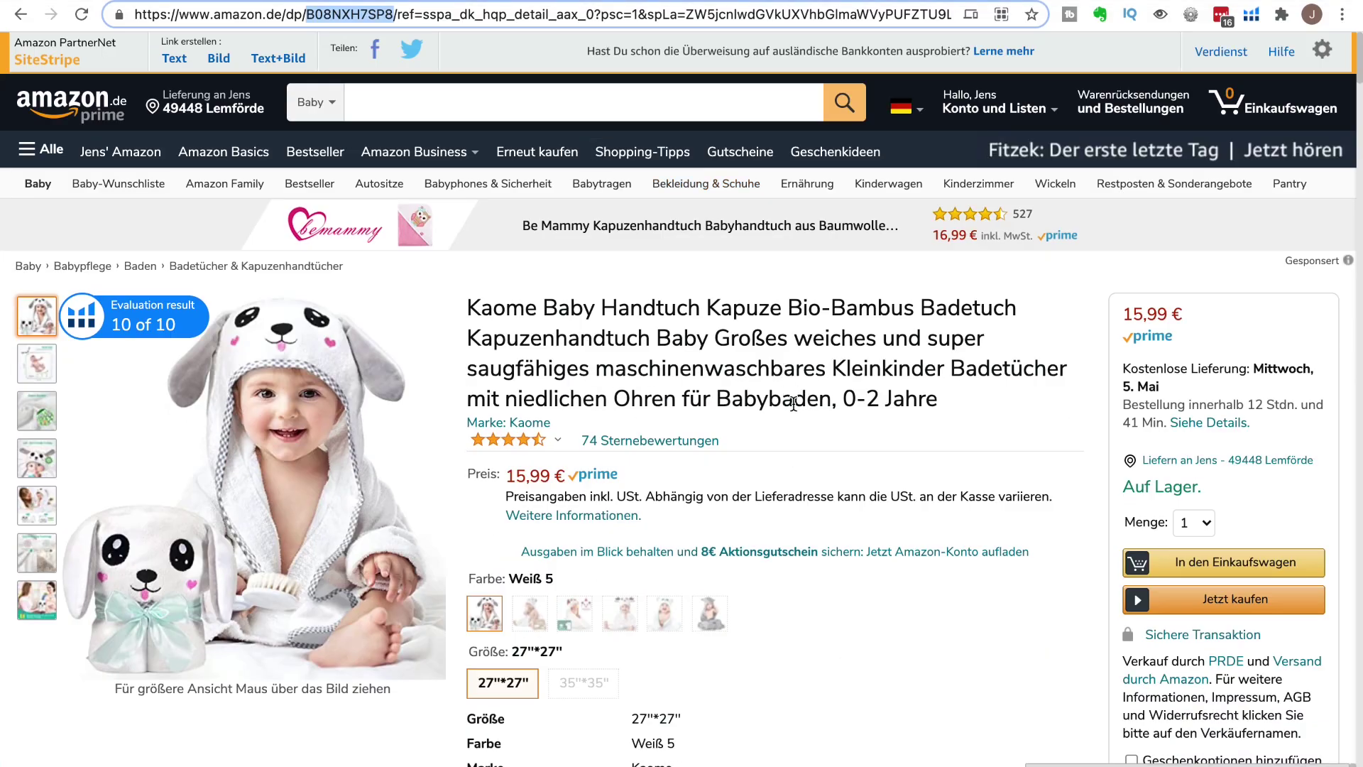
click(360, 18)
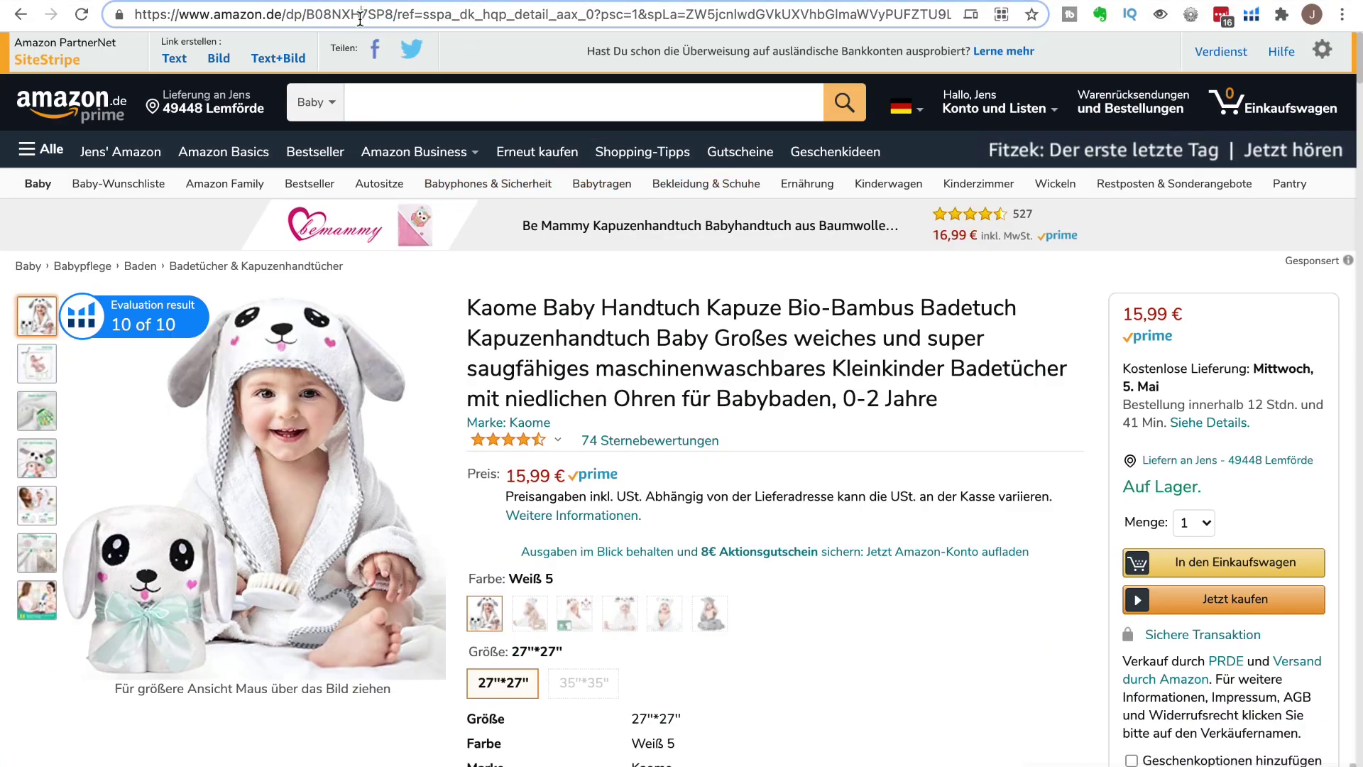
double_click(360, 15)
key(ctrl+v)
key(Return)
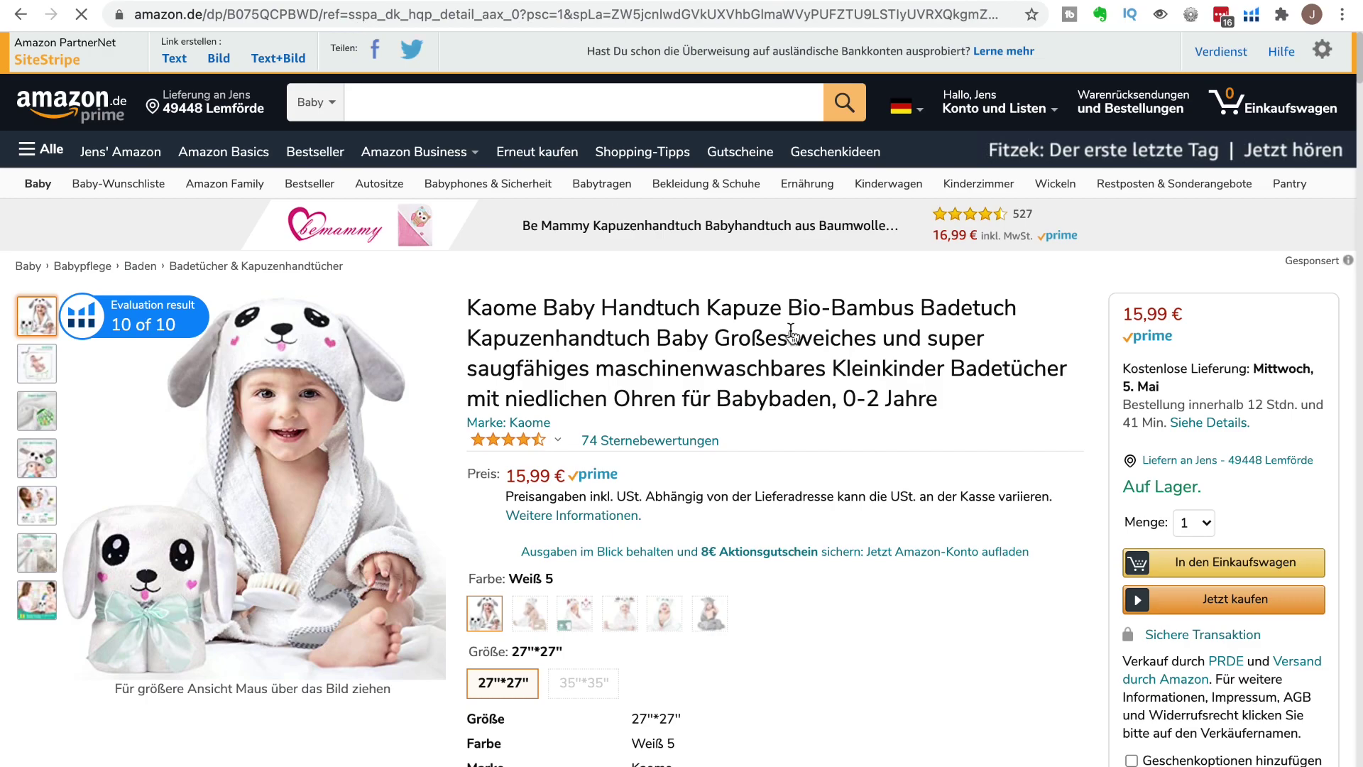
Check the capitalization of the bullet point headings on the KeaBabies product page, starting with "Für Haltbarkeit Hergestellt".
scroll(747, 378, down, 5)
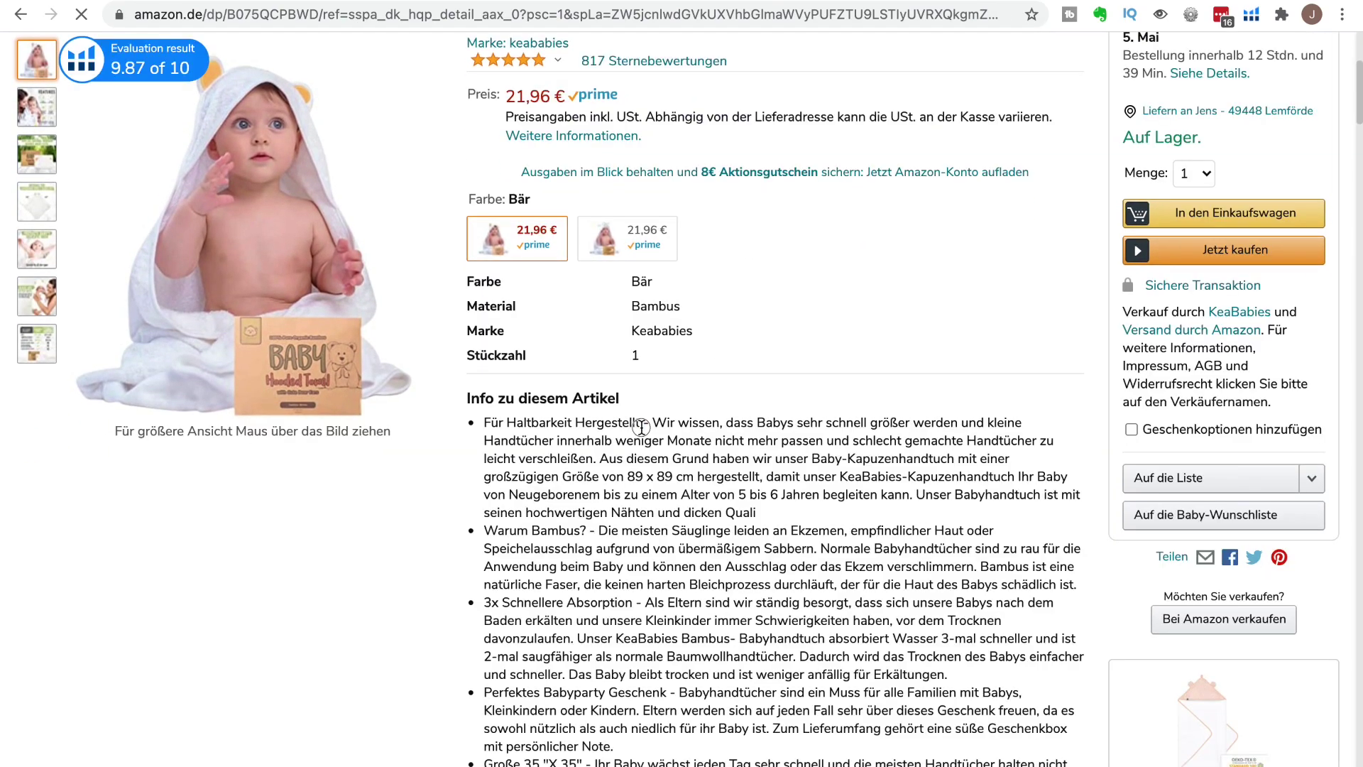
drag(642, 424, 471, 426)
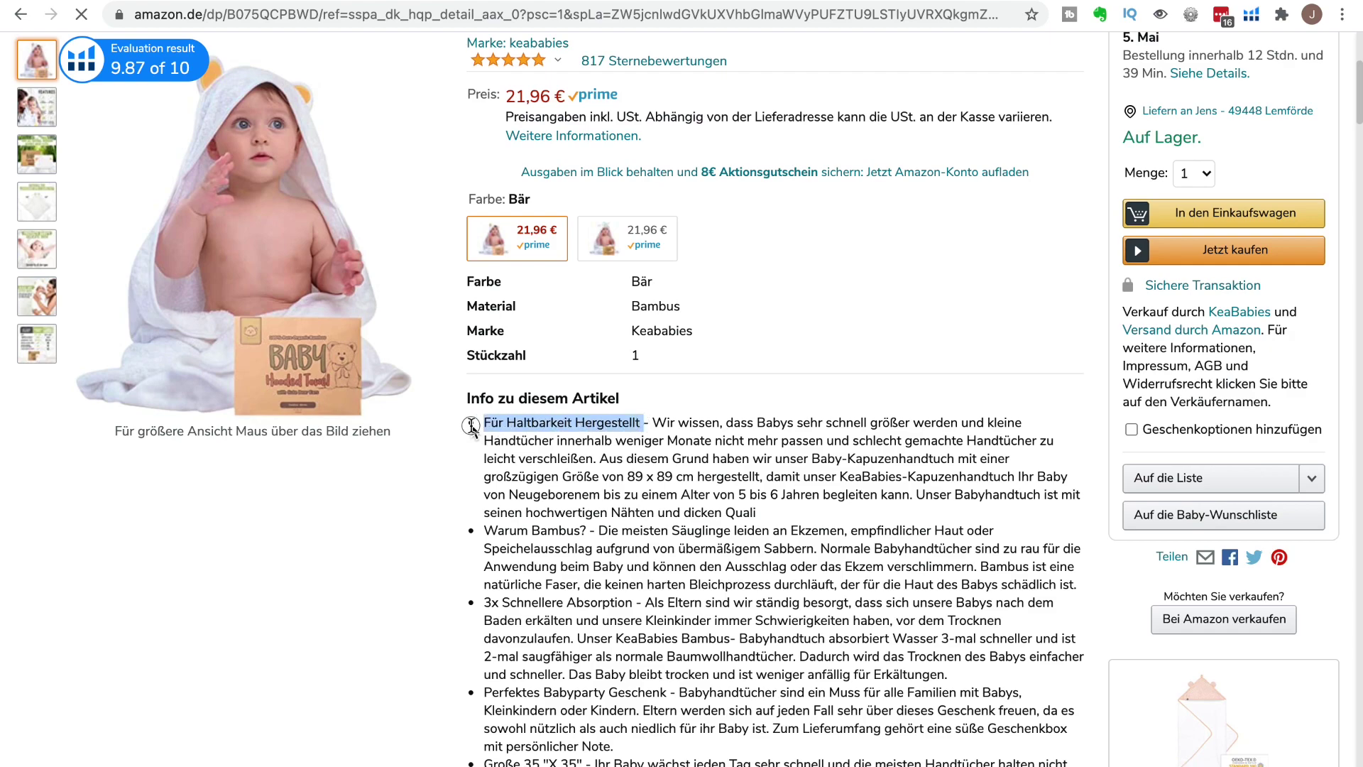
click(529, 529)
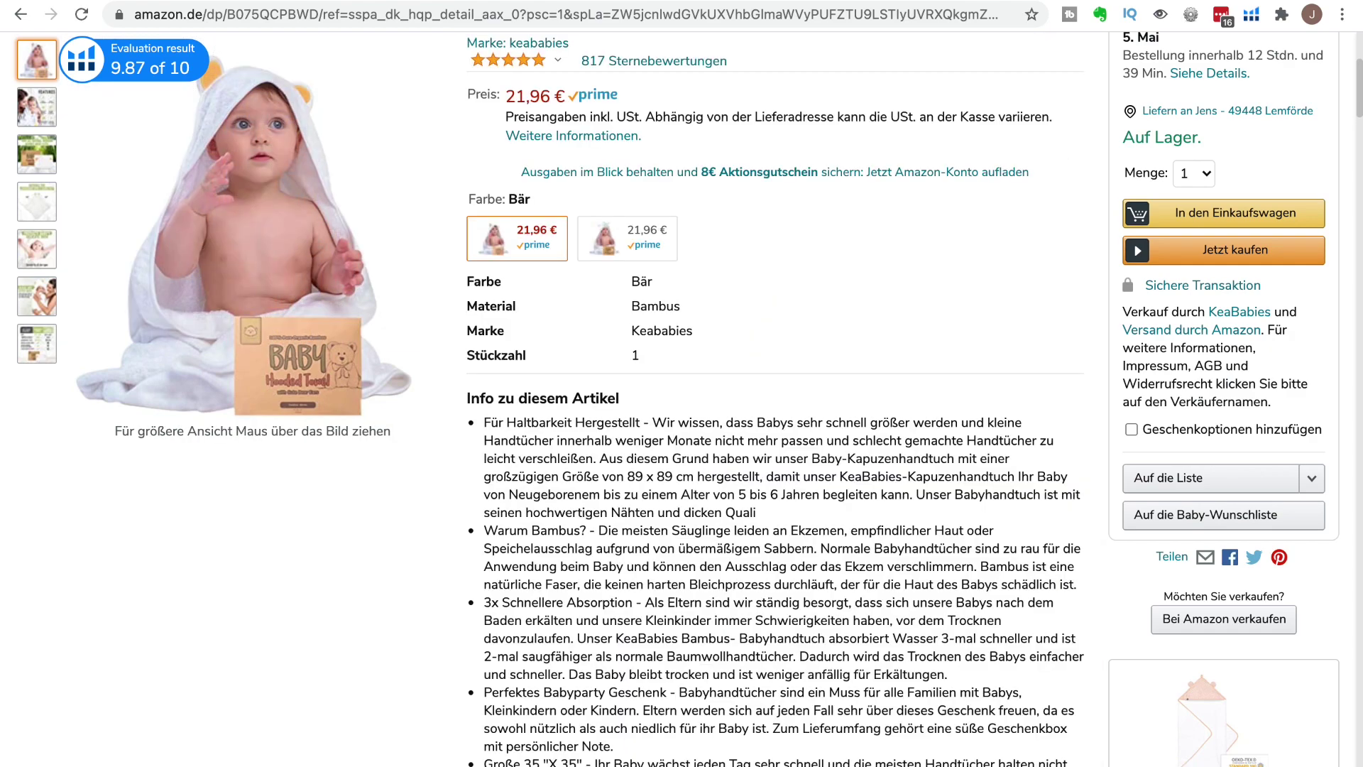
Return to the Kaome product page and check its bullet point headings for all-caps text.
key(alt+Left)
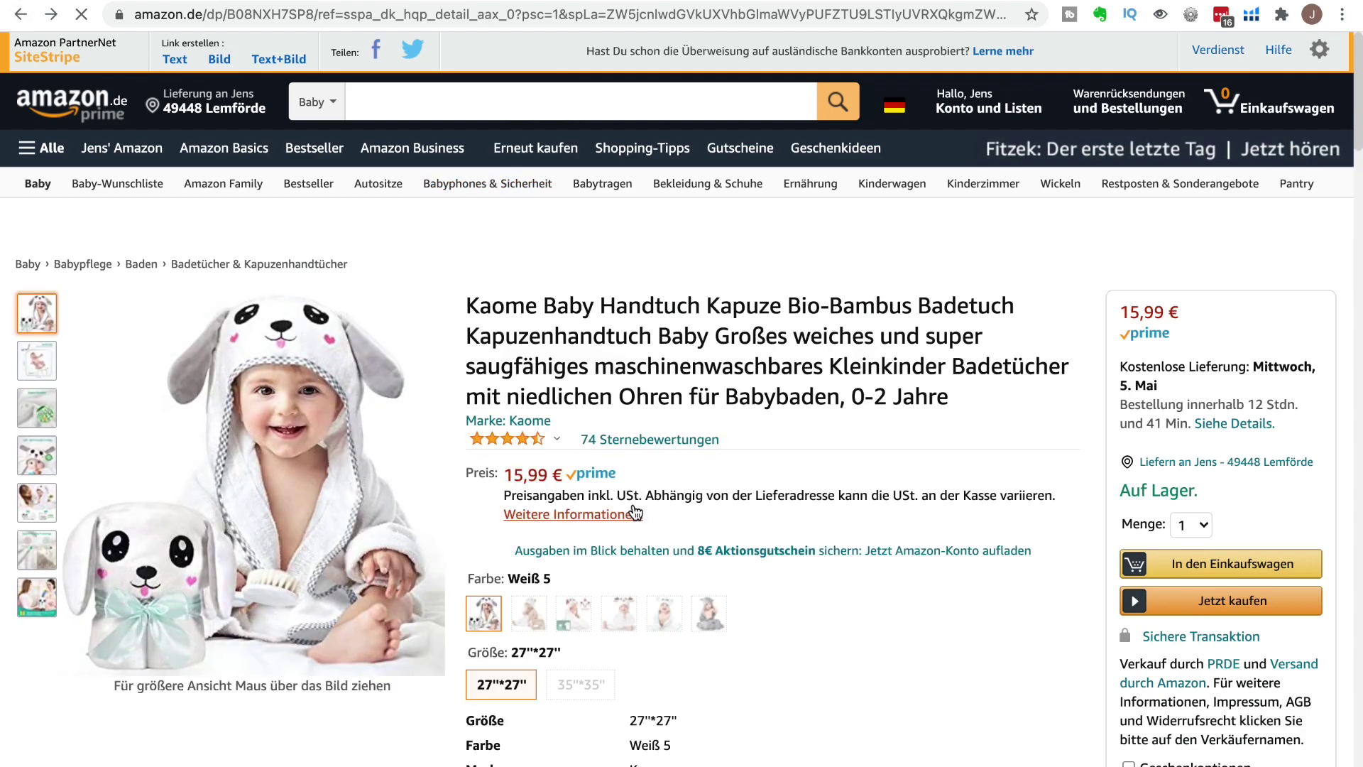
scroll(636, 513, down, 10)
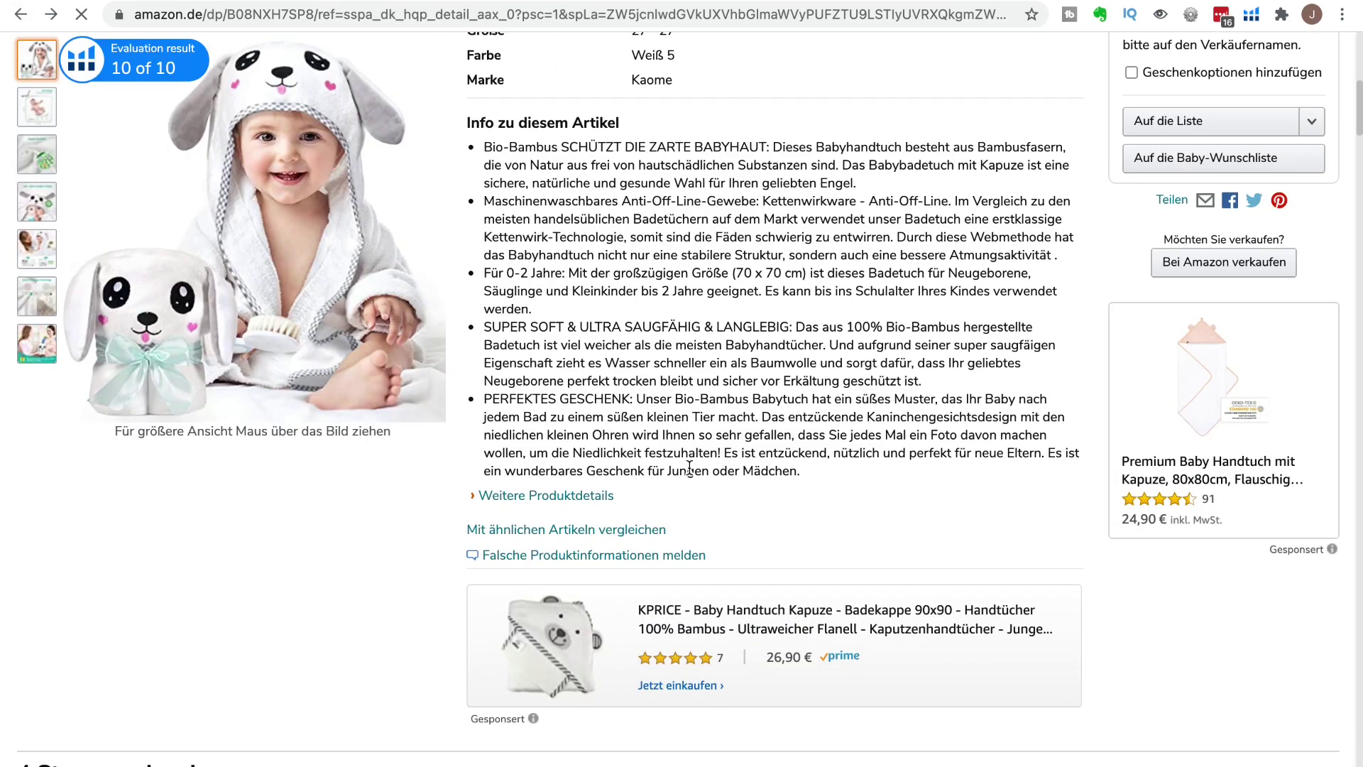
drag(790, 323, 493, 334)
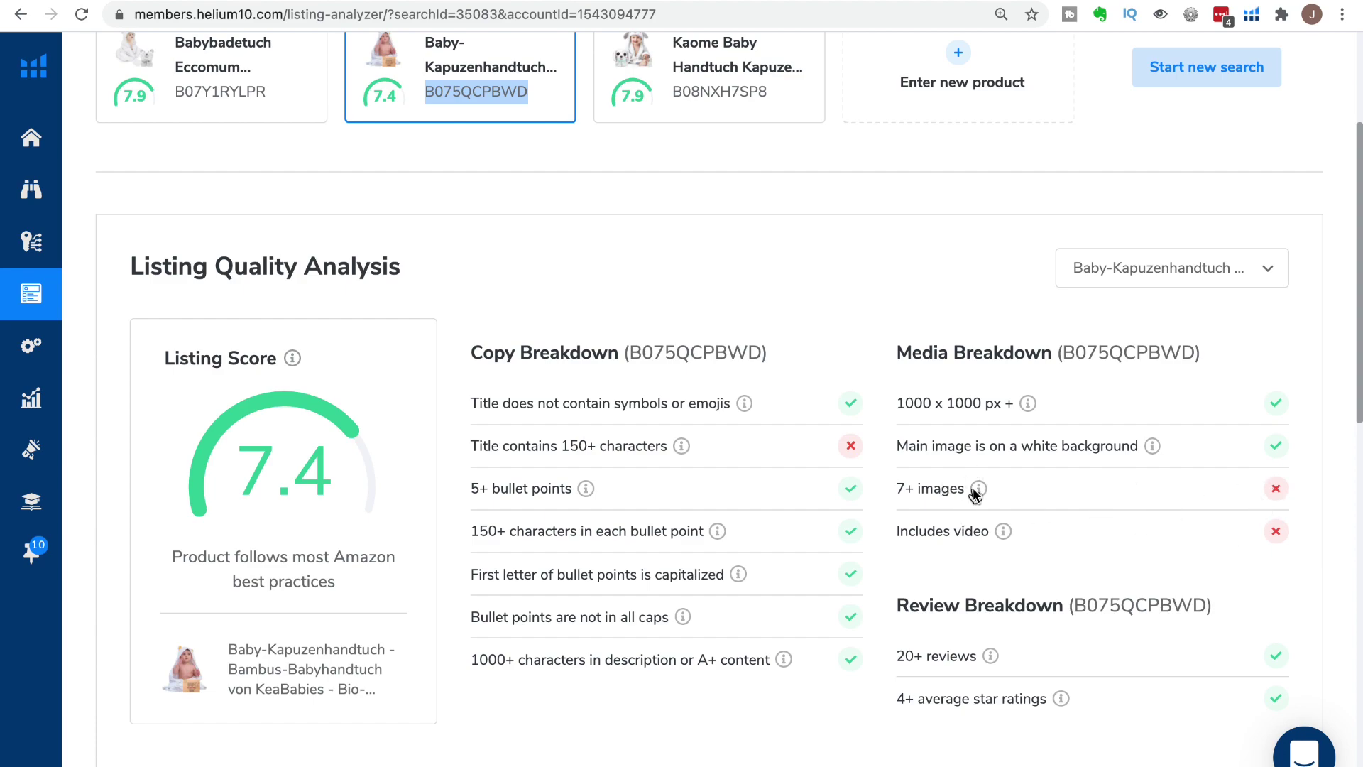
In Listing Analyzer, review the image and video criteria for B075QCPBWD, including its Market Analysis.
mouse_move(1005, 534)
scroll(923, 552, down, 1)
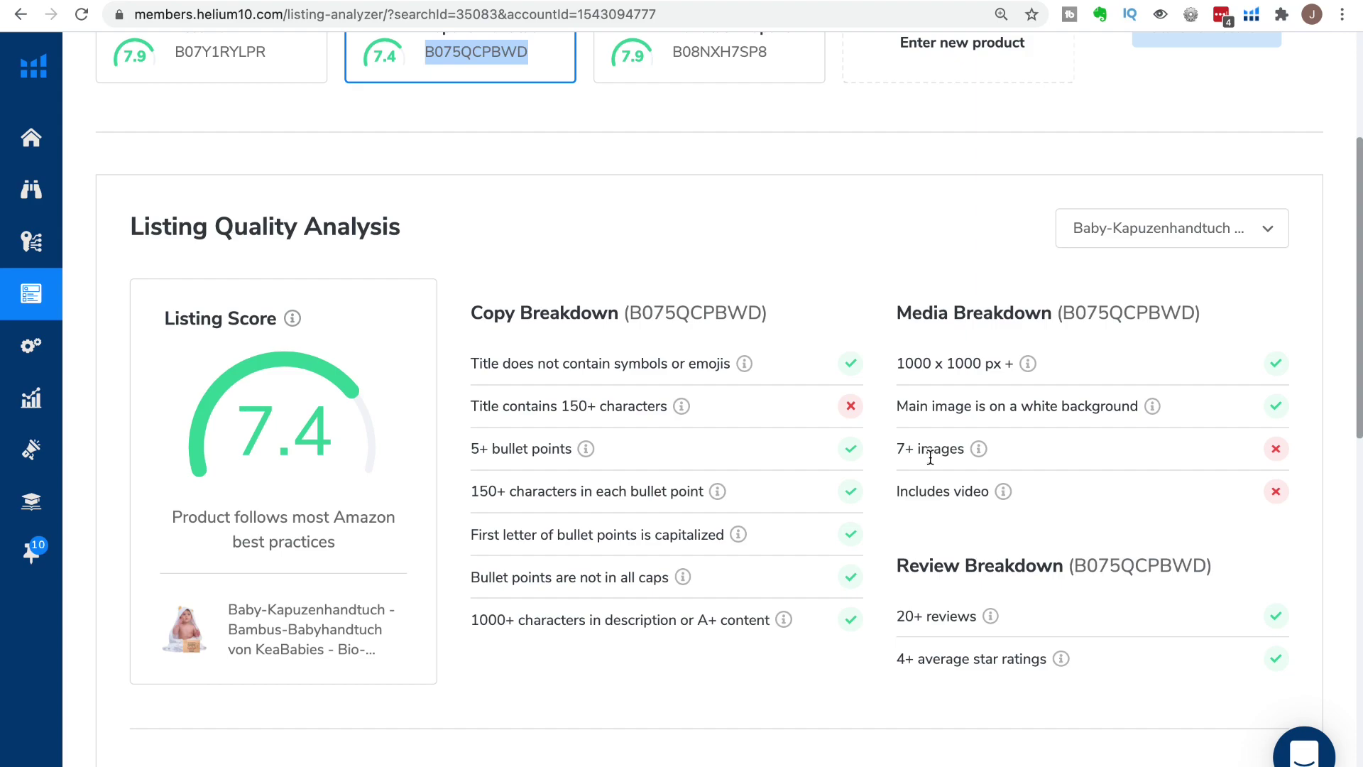
scroll(929, 458, down, 5)
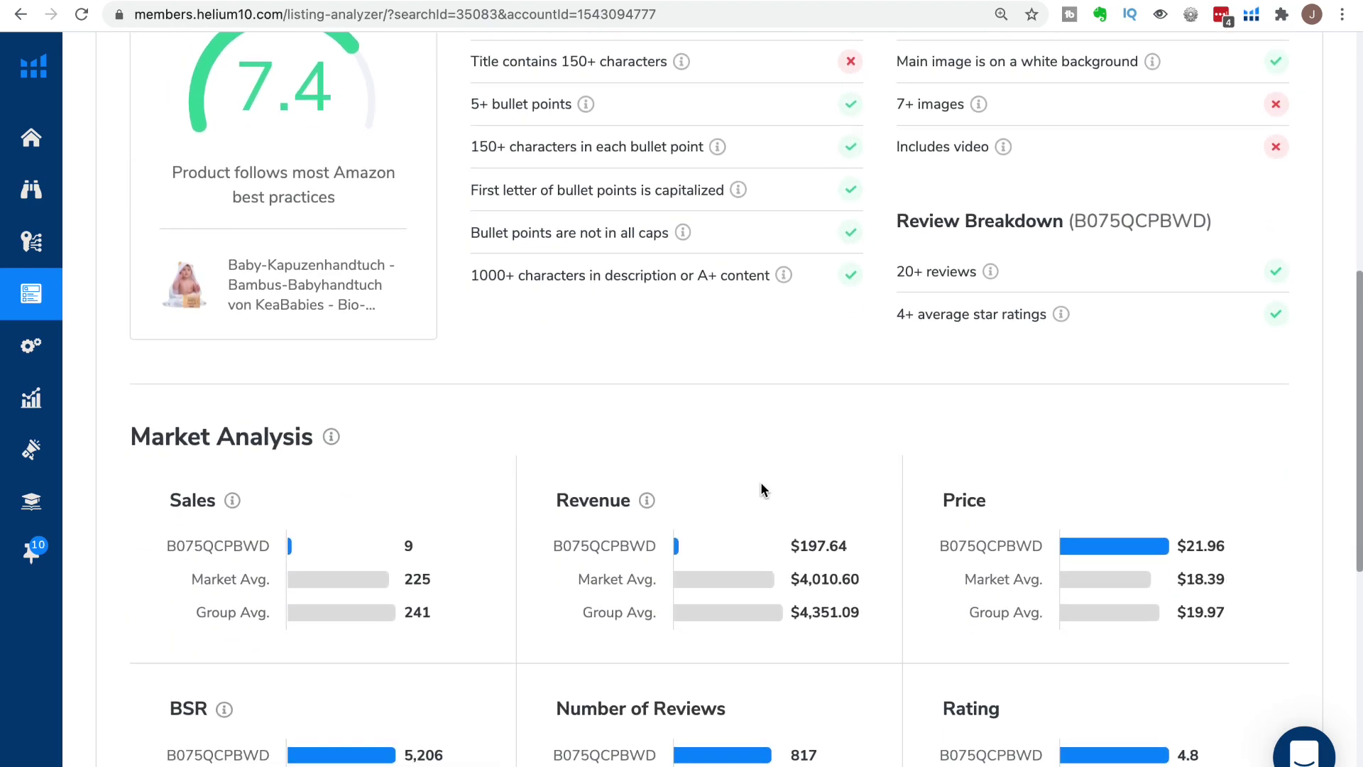
scroll(710, 497, down, 2)
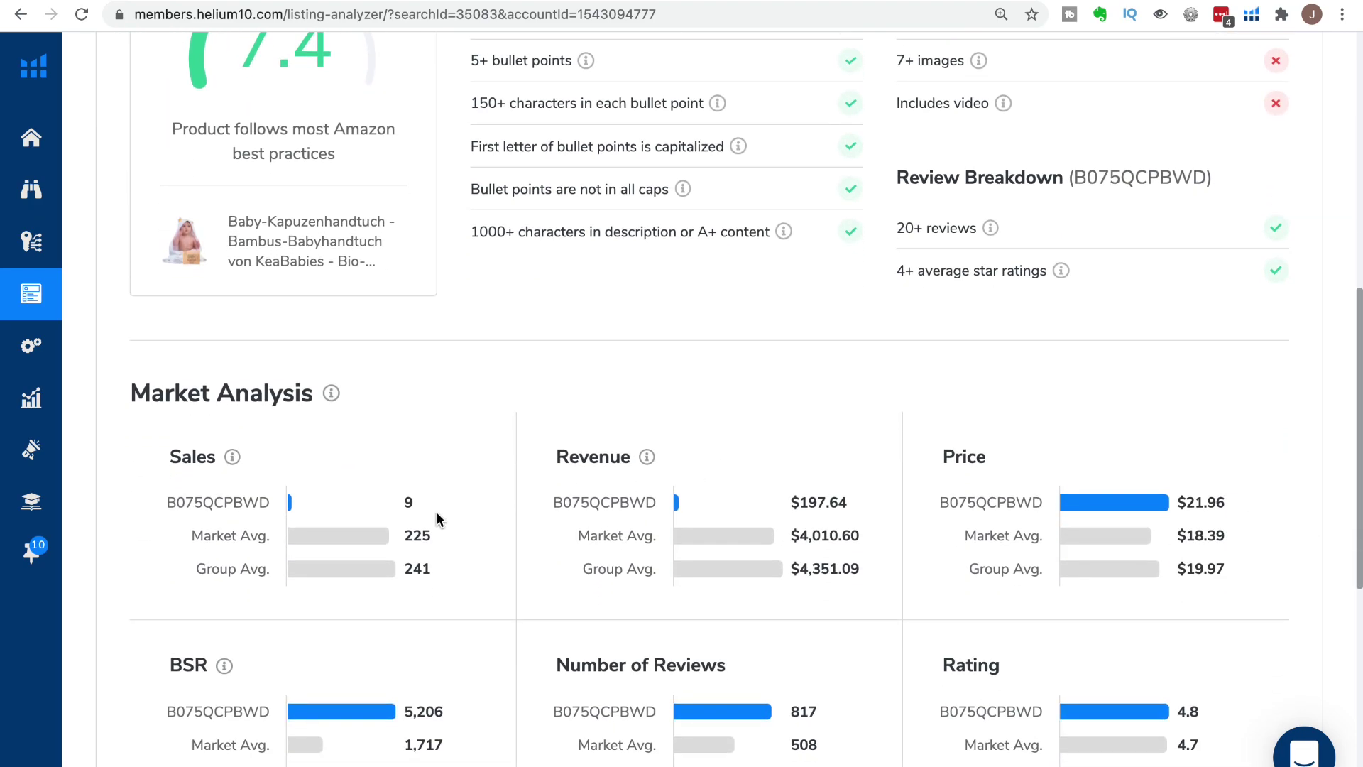
Select B08NXH7SP8, switch back to B075QCPBWD, and bring up its Market Analysis charts.
scroll(383, 405, up, 7)
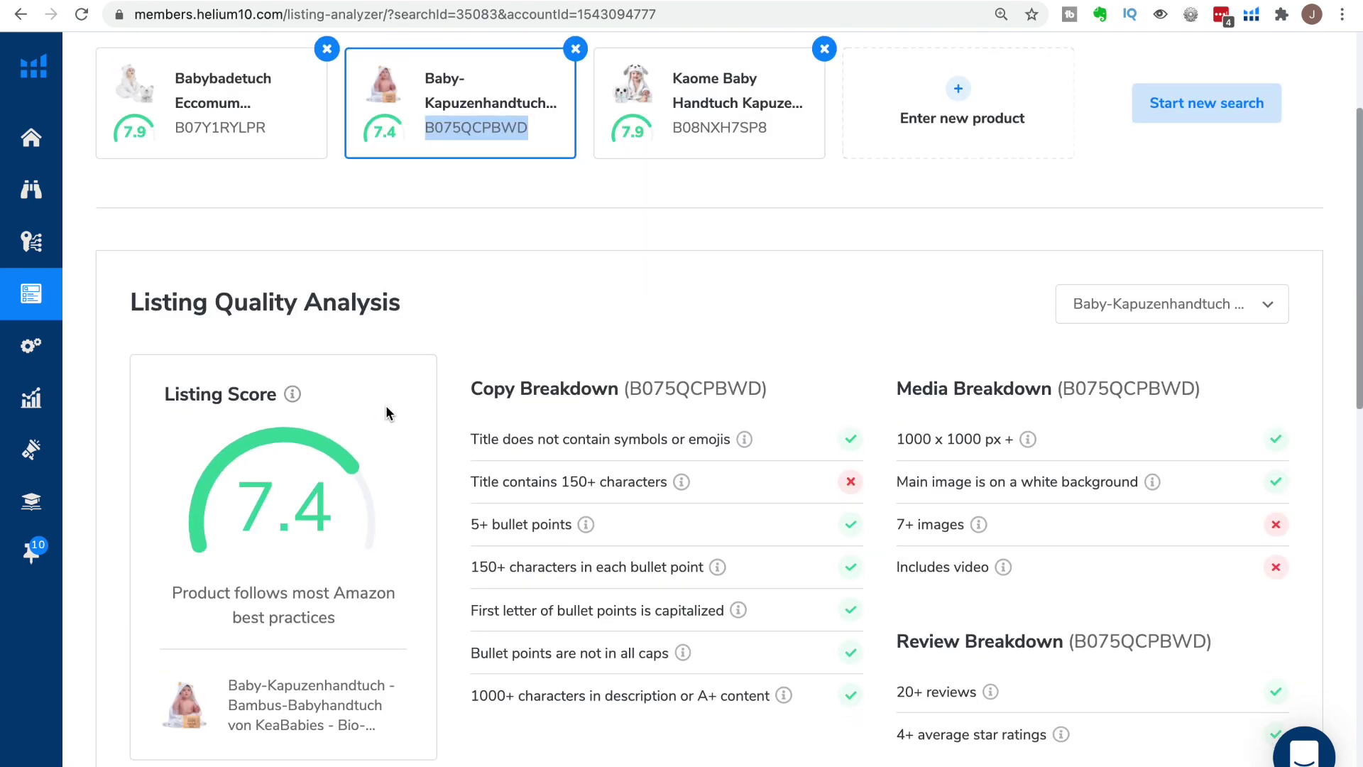
click(678, 210)
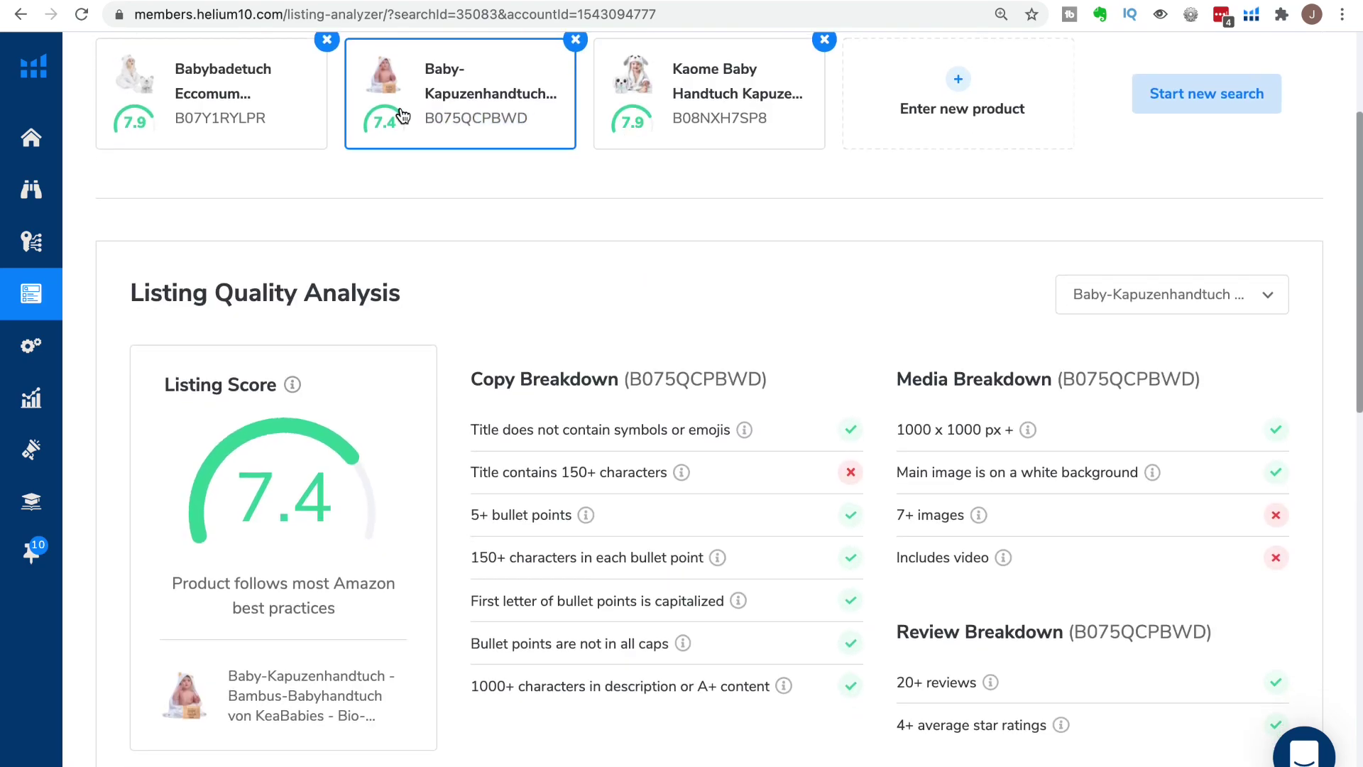
click(703, 122)
click(505, 106)
scroll(517, 264, down, 8)
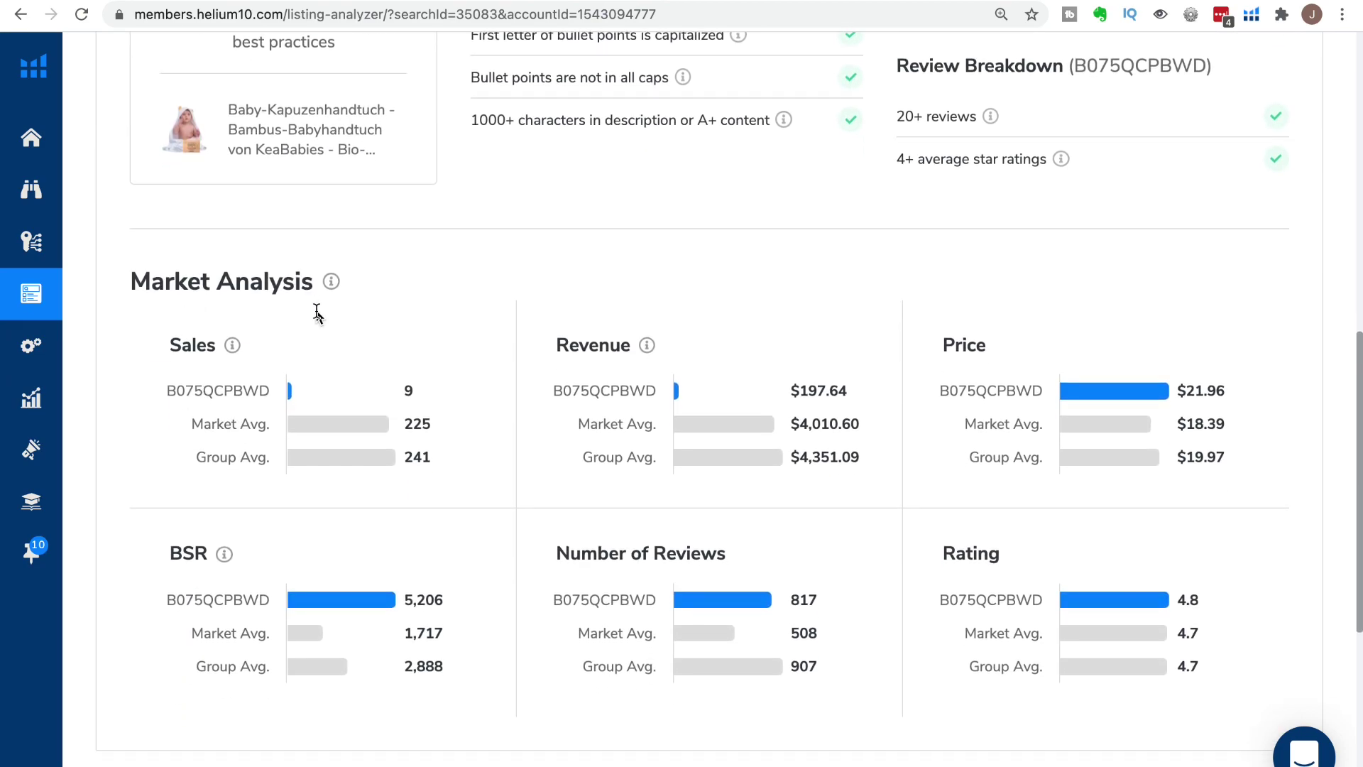
Compare the Market Avg. and Group Avg. rows in the Sales chart, and check which products form the group.
scroll(321, 305, up, 1)
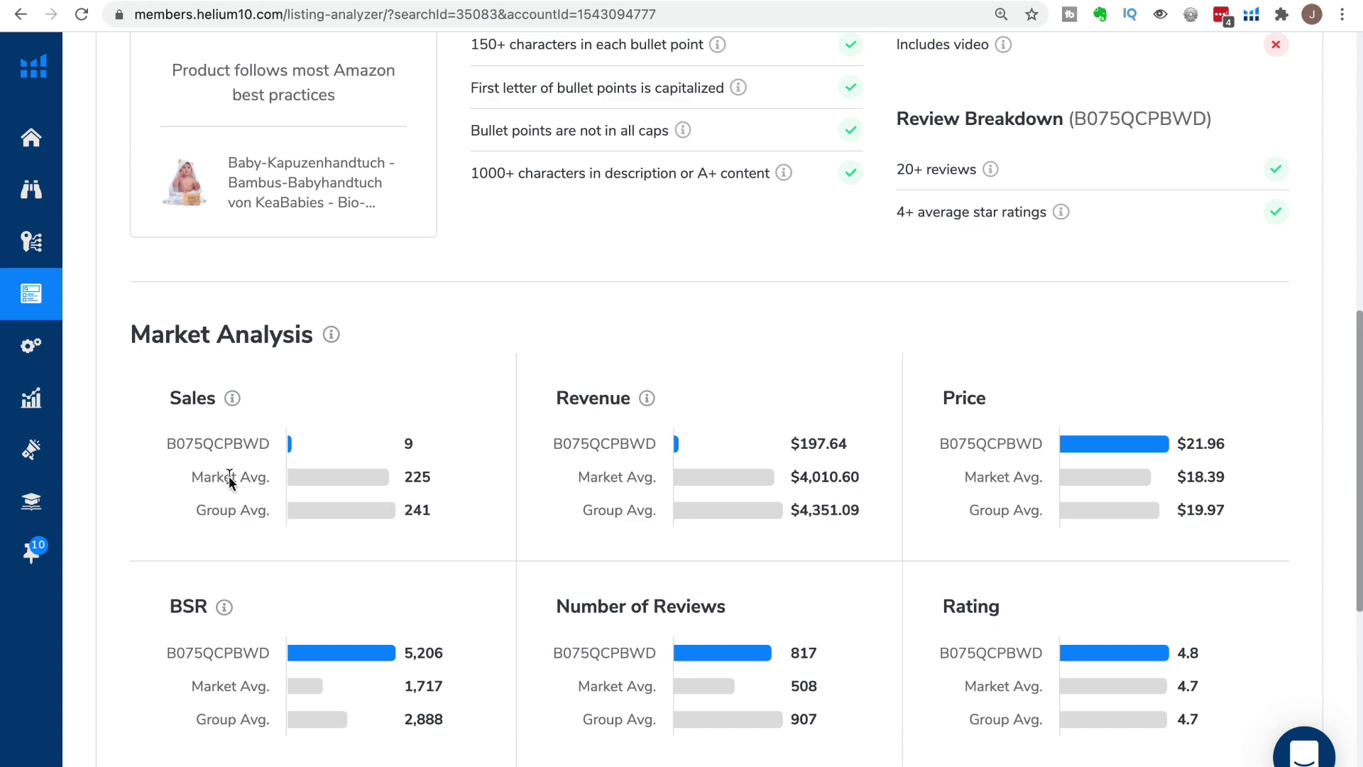
drag(188, 515, 265, 504)
drag(182, 476, 250, 475)
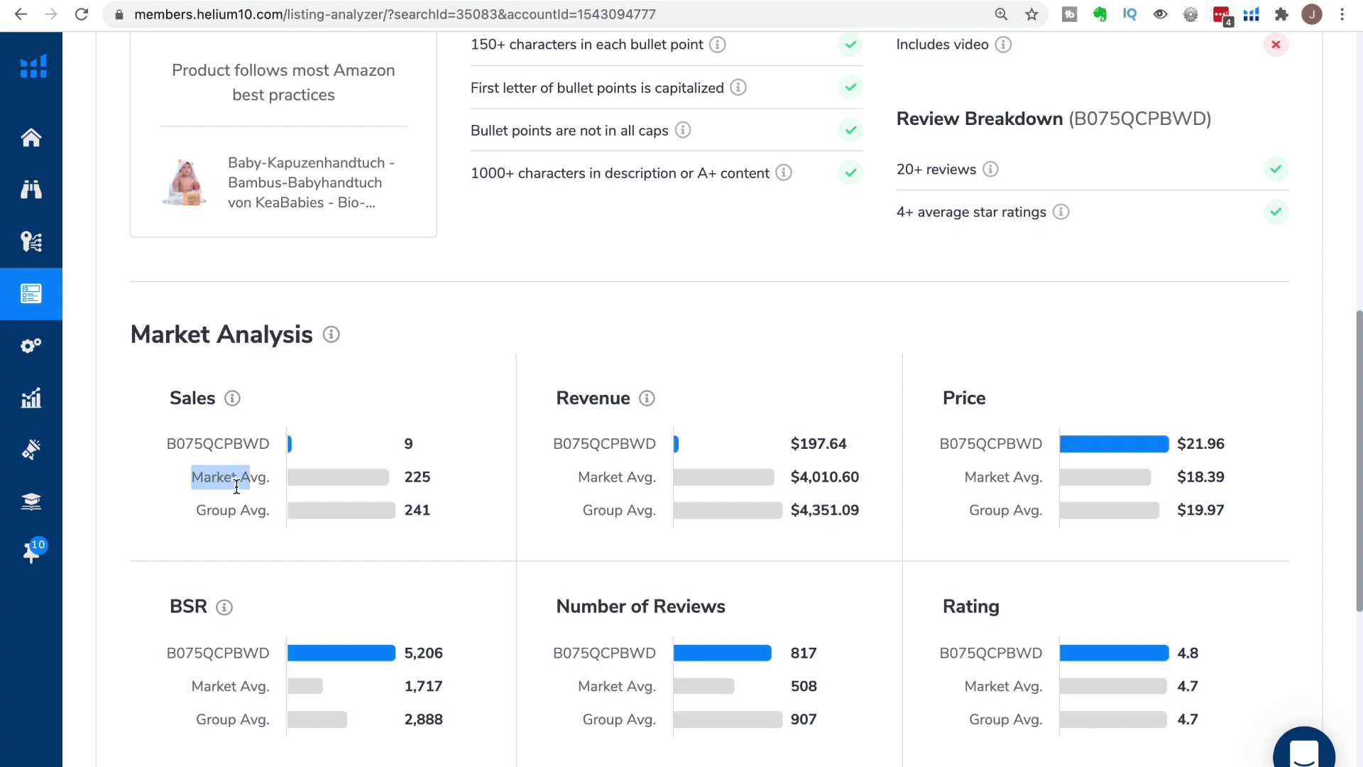
triple_click(226, 511)
scroll(227, 513, up, 8)
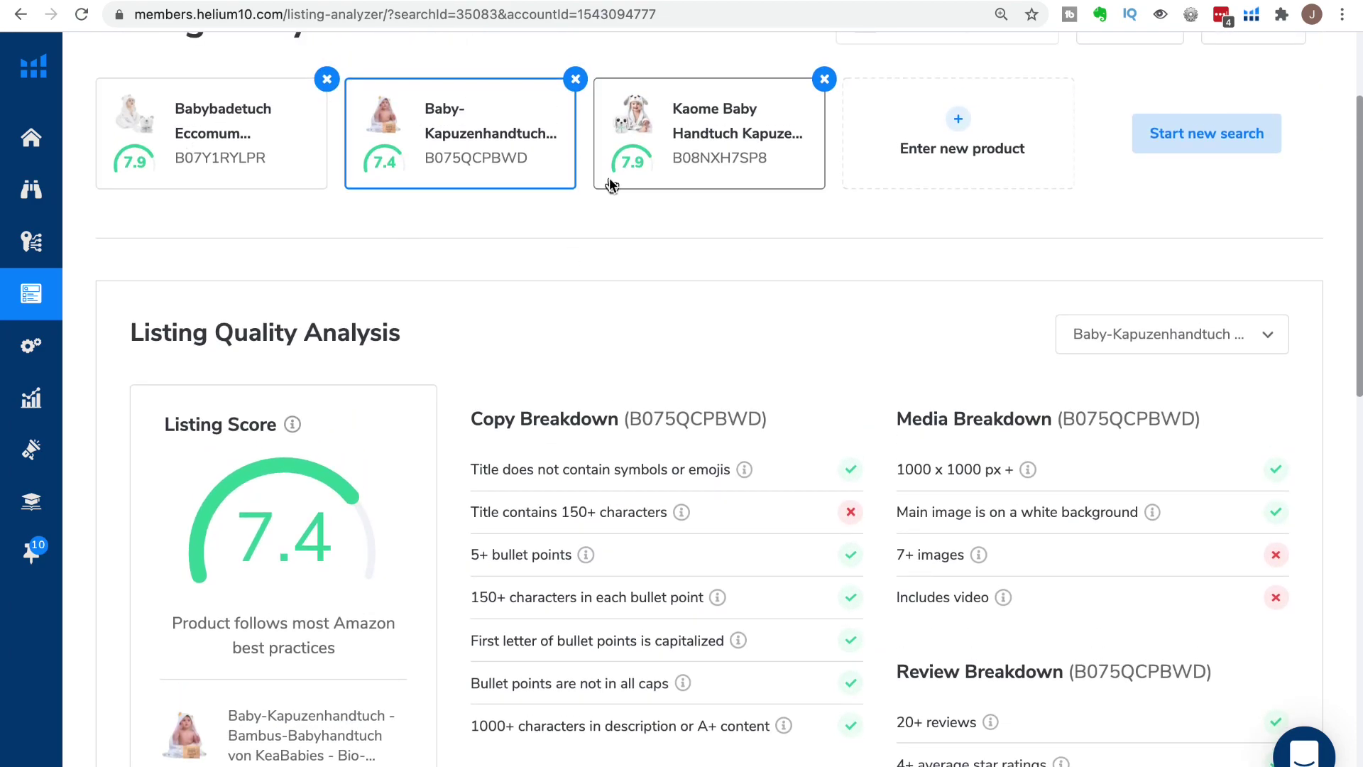
Compare the sales of B075QCPBWD with the market and group averages, cross-checking against its listing quality results.
scroll(642, 341, down, 7)
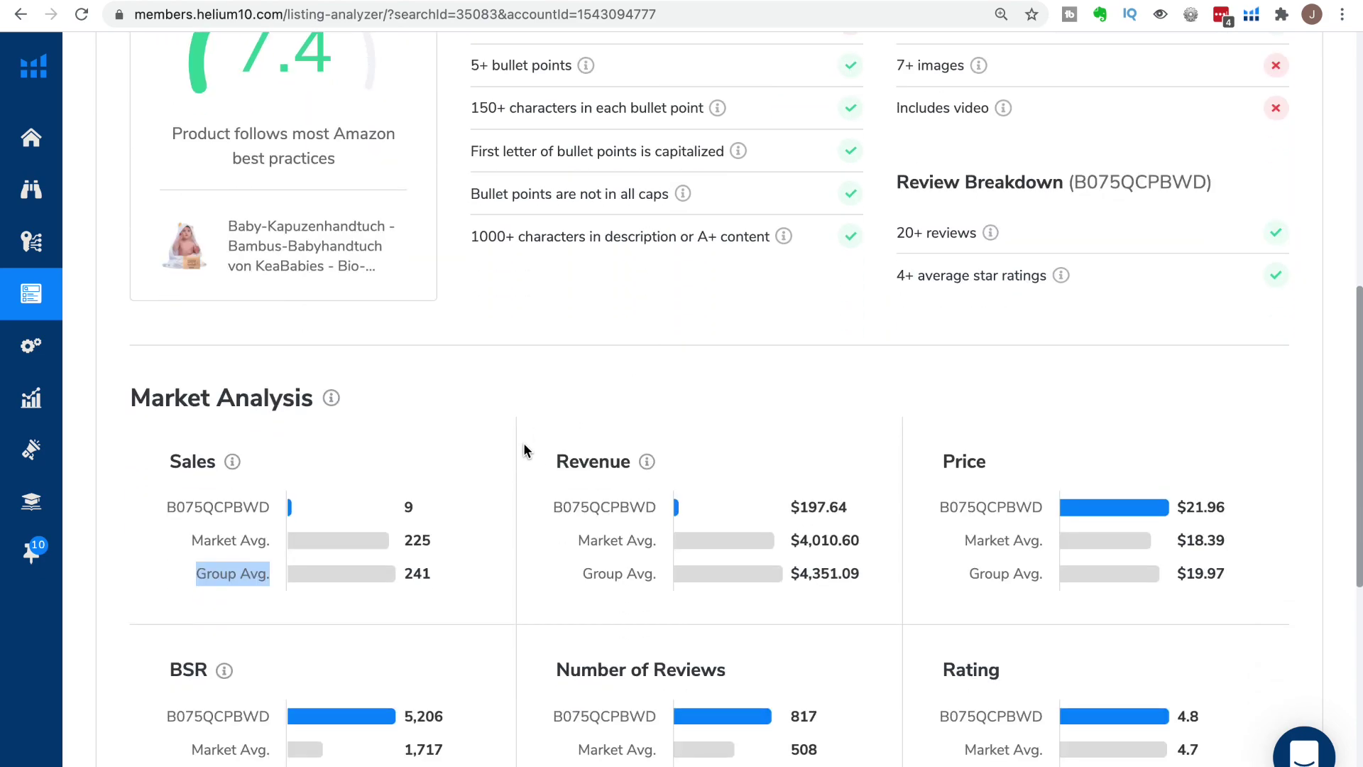
scroll(518, 444, up, 1)
click(406, 574)
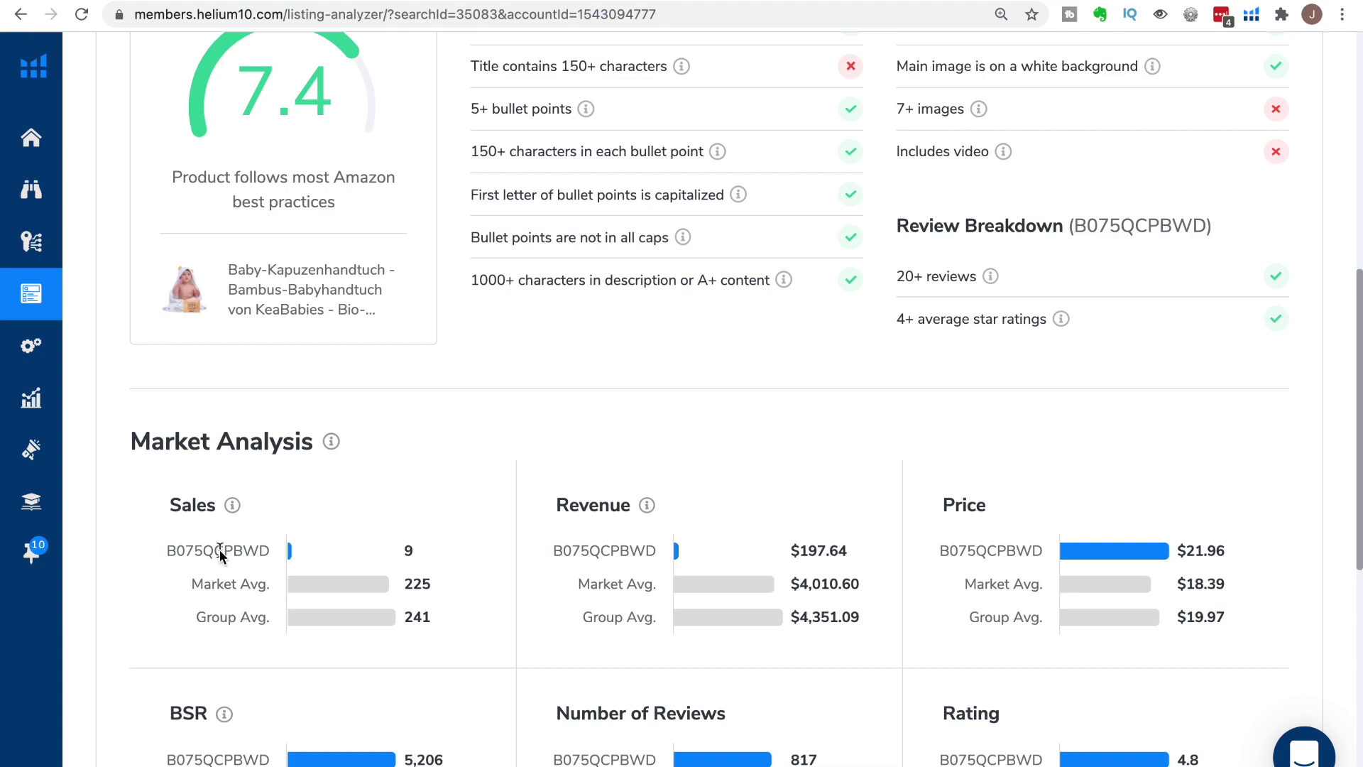
scroll(318, 466, up, 4)
scroll(317, 466, up, 3)
scroll(441, 480, down, 7)
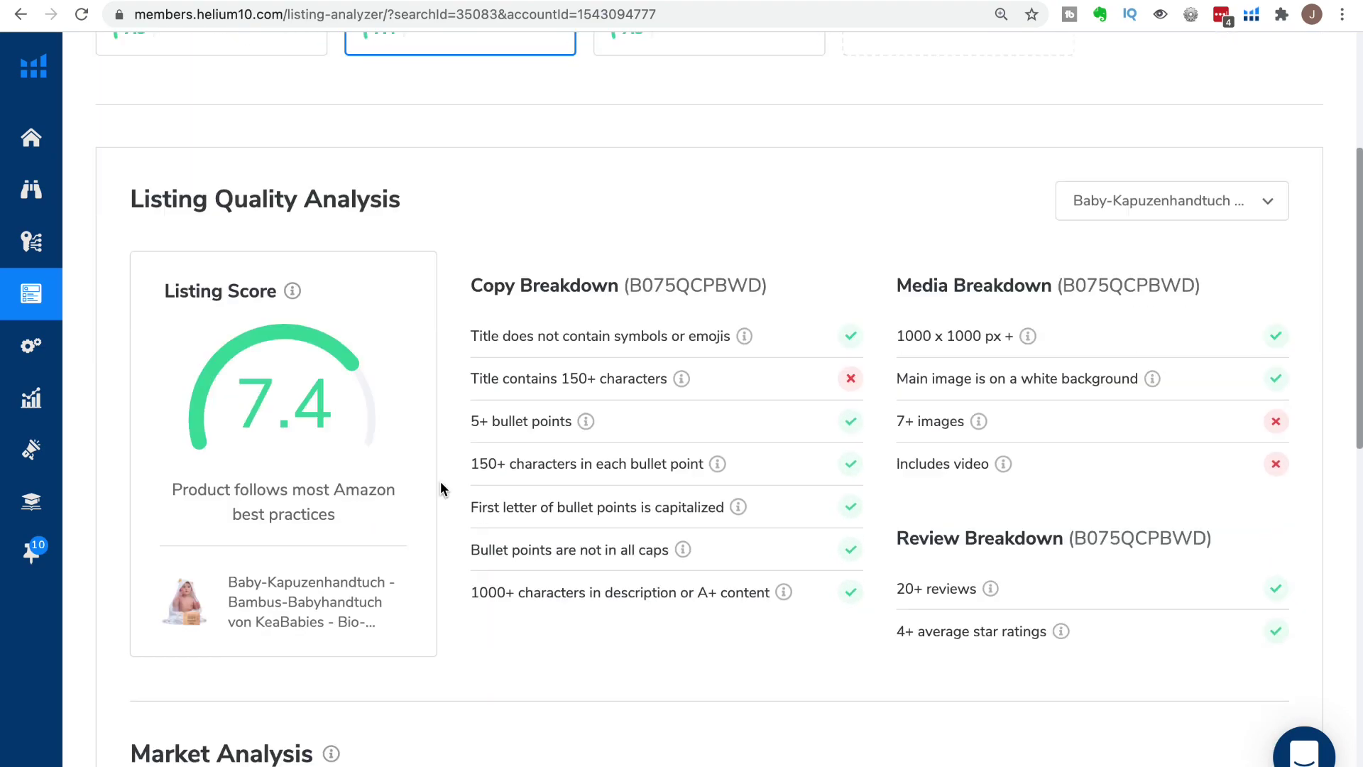
scroll(439, 513, down, 1)
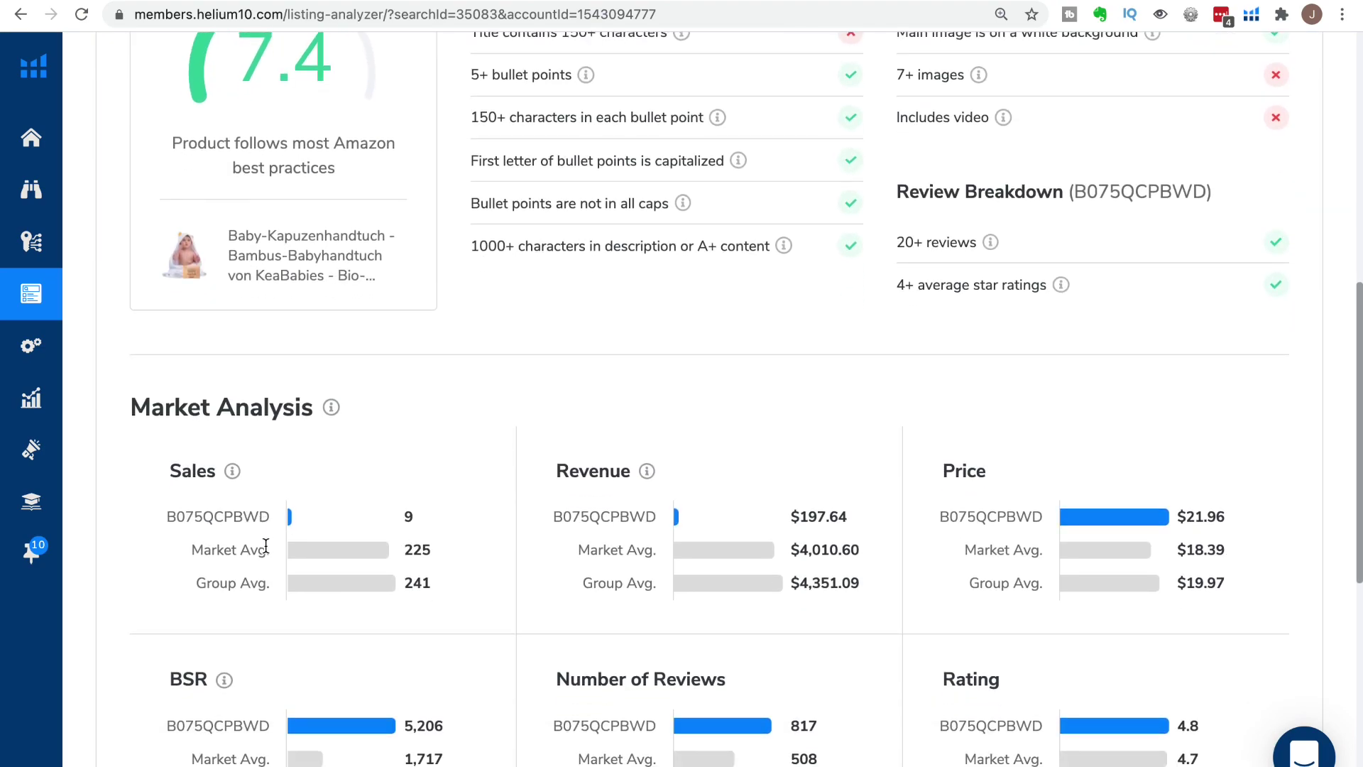